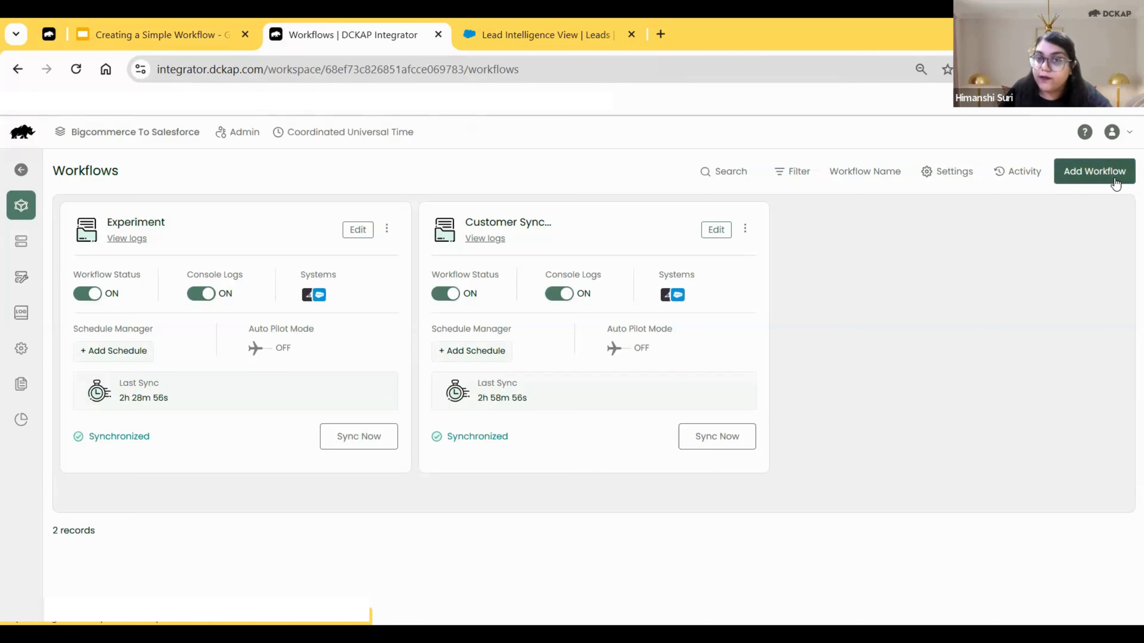
Create a new Batch Type (Scheduler) workflow named "Customer Sync" and start building it
{"action": "left_click", "coordinate": [1115, 183]}
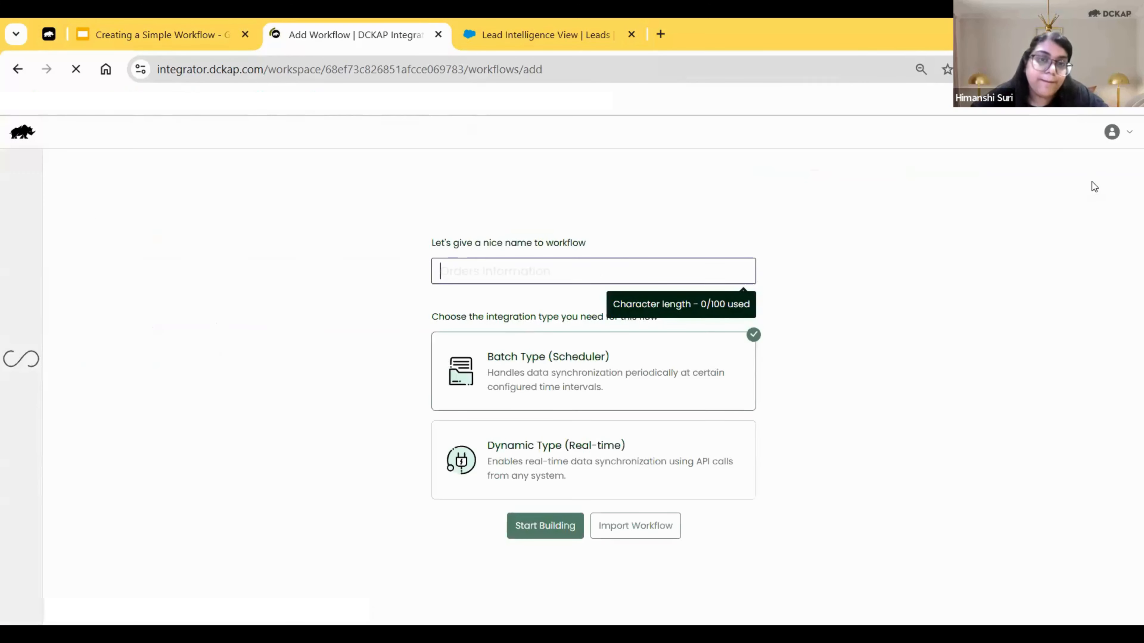
{"action": "left_click", "coordinate": [603, 268]}
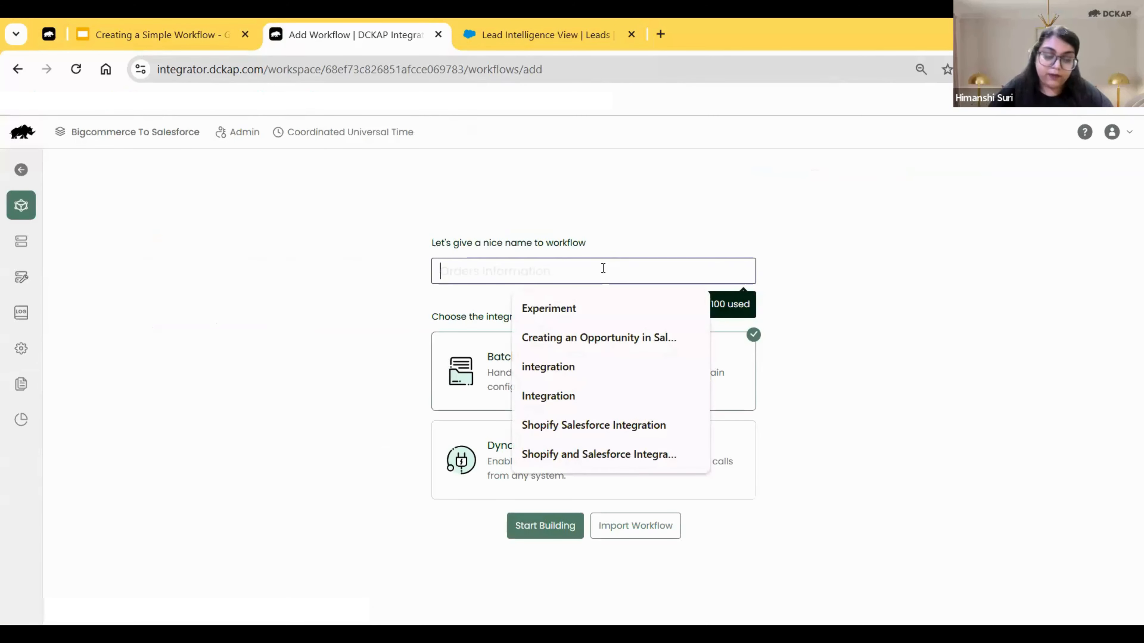
{"action": "type", "text": "Custome"}
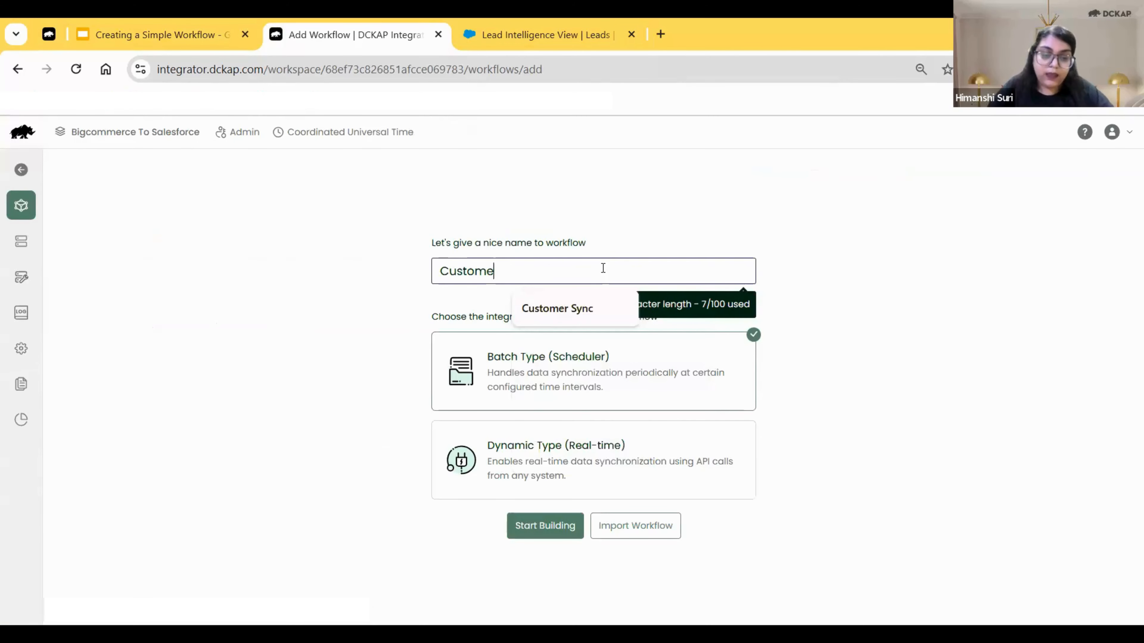
{"action": "type", "text": "r Sync"}
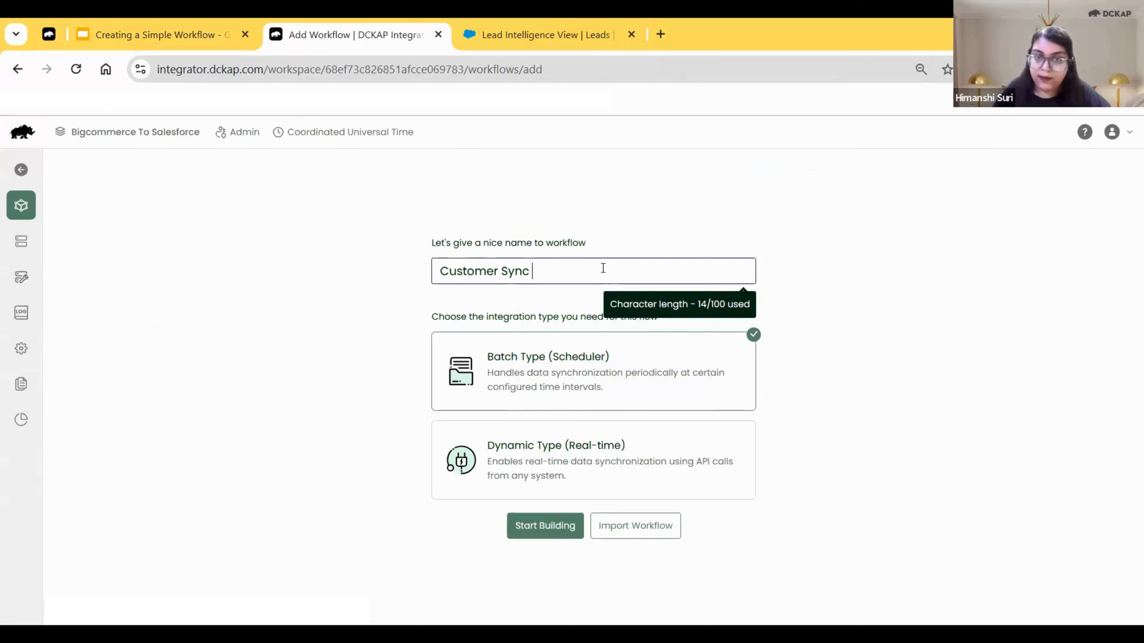
{"action": "left_click", "coordinate": [603, 364]}
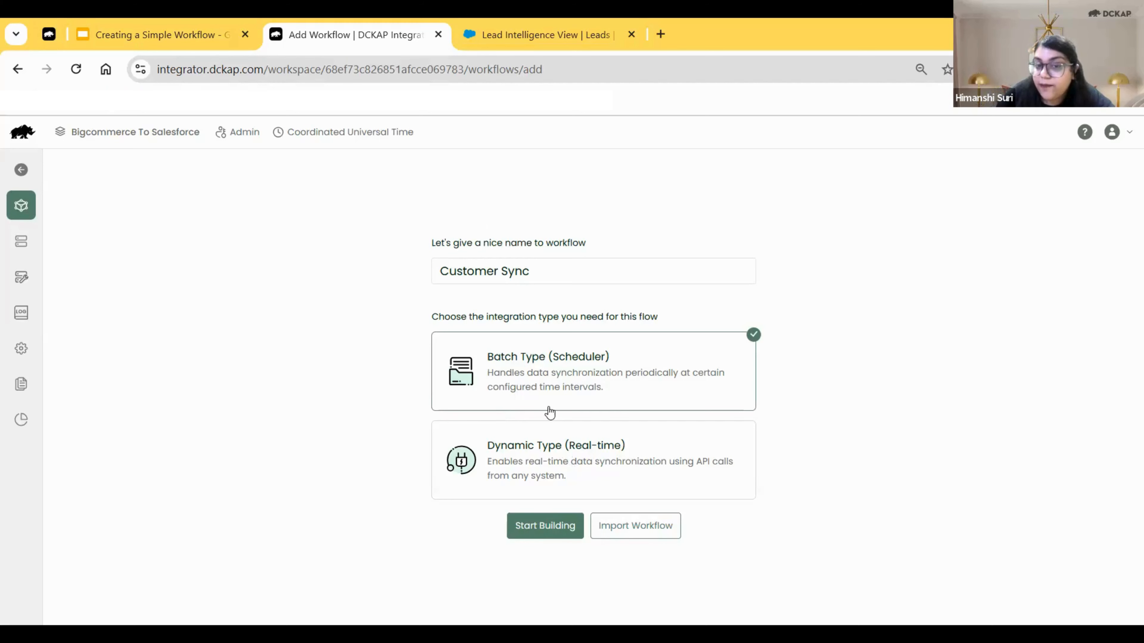
{"action": "left_click", "coordinate": [540, 535]}
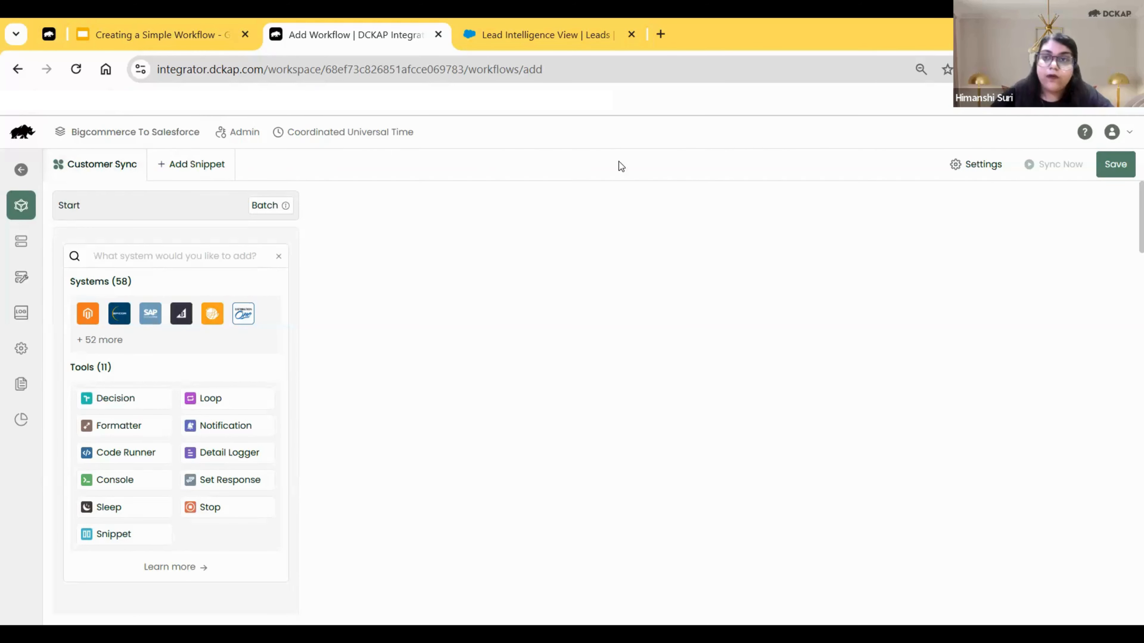
Turn on console logs in the Customer Sync workflow's settings
{"action": "left_click", "coordinate": [995, 167]}
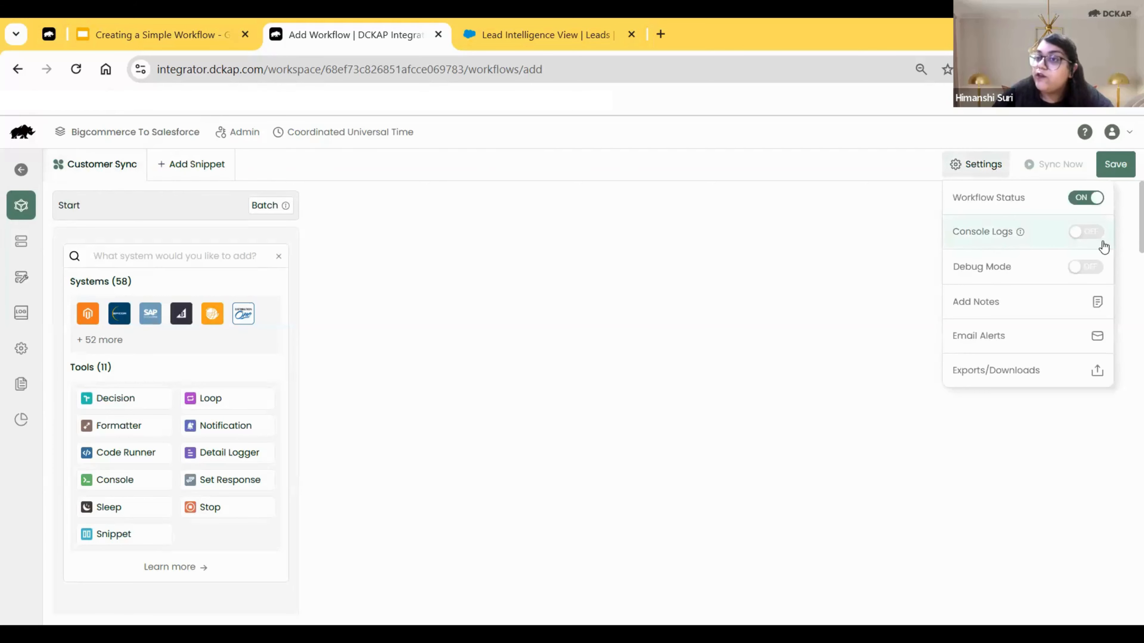
{"action": "left_click", "coordinate": [1095, 233]}
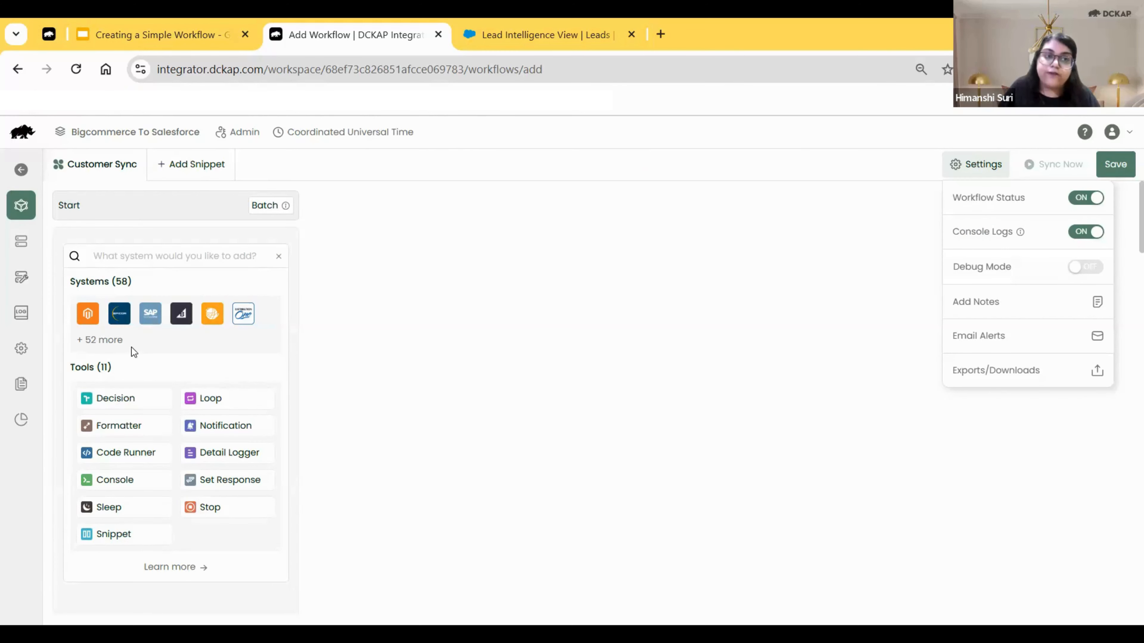
{"action": "left_click", "coordinate": [131, 423]}
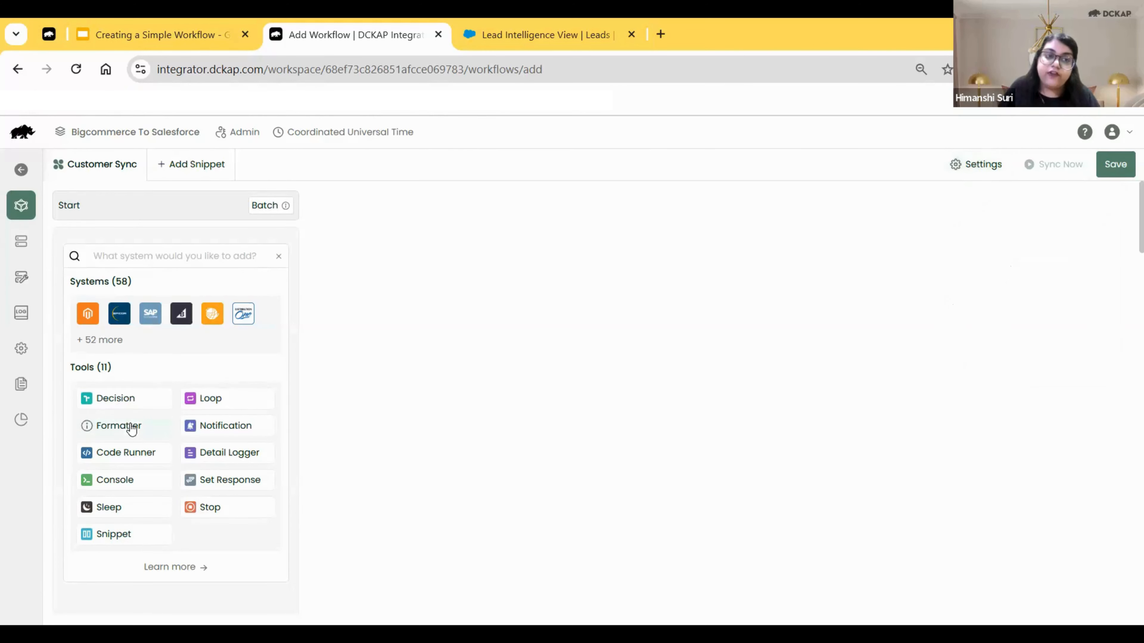
Add a Formatter as the workflow's first step and set its action to Convert Timezone
{"action": "left_click", "coordinate": [121, 428]}
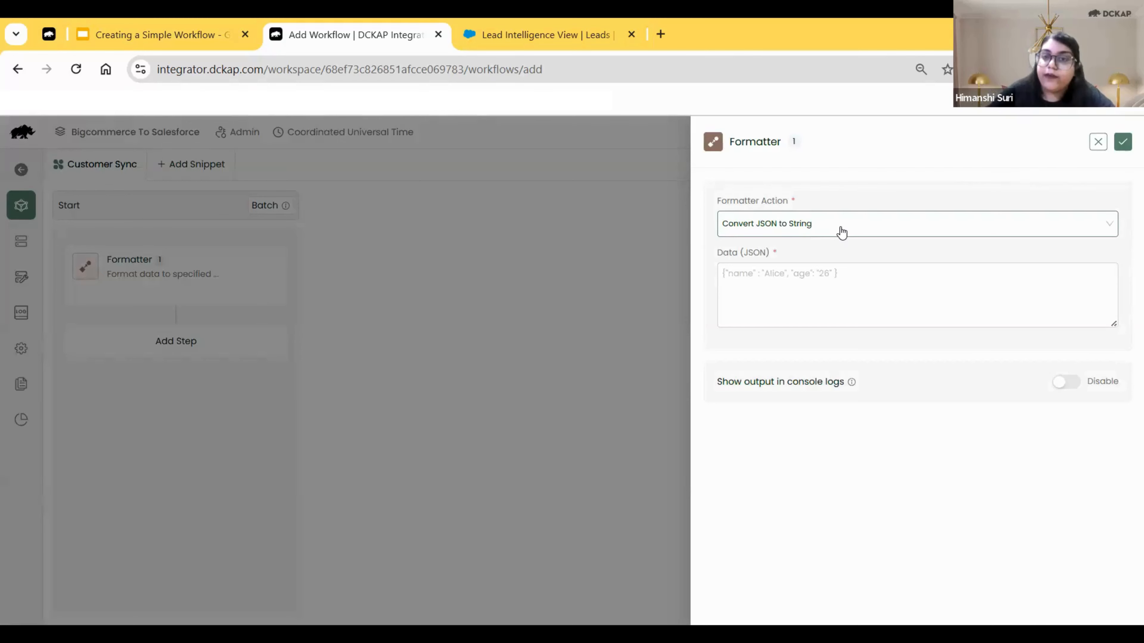
{"action": "left_click", "coordinate": [1103, 227]}
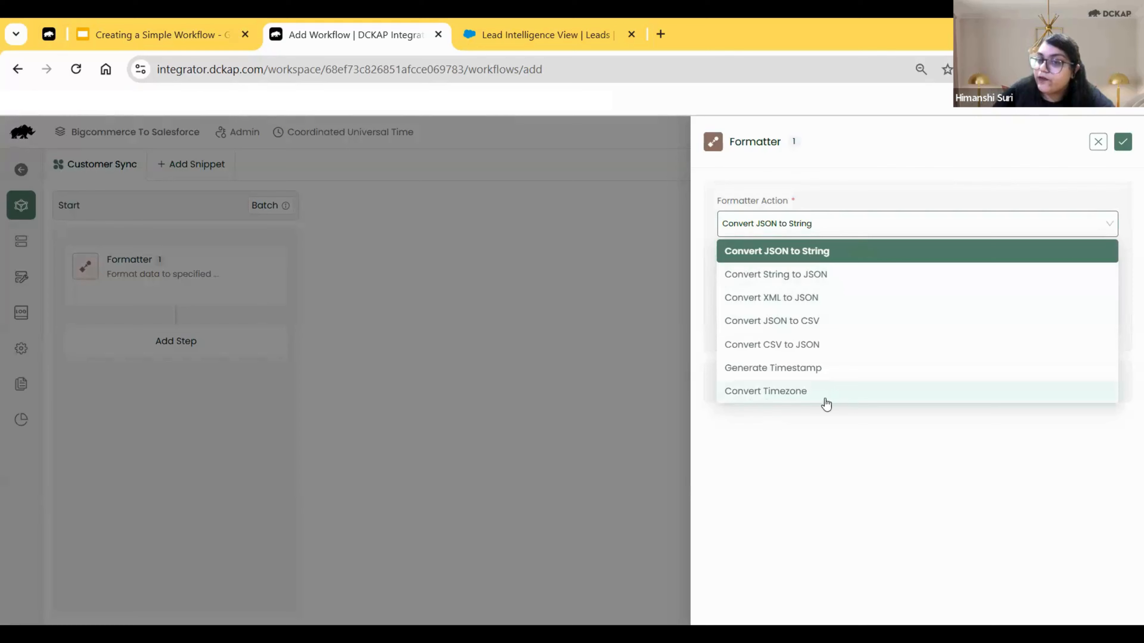
{"action": "left_click", "coordinate": [802, 397]}
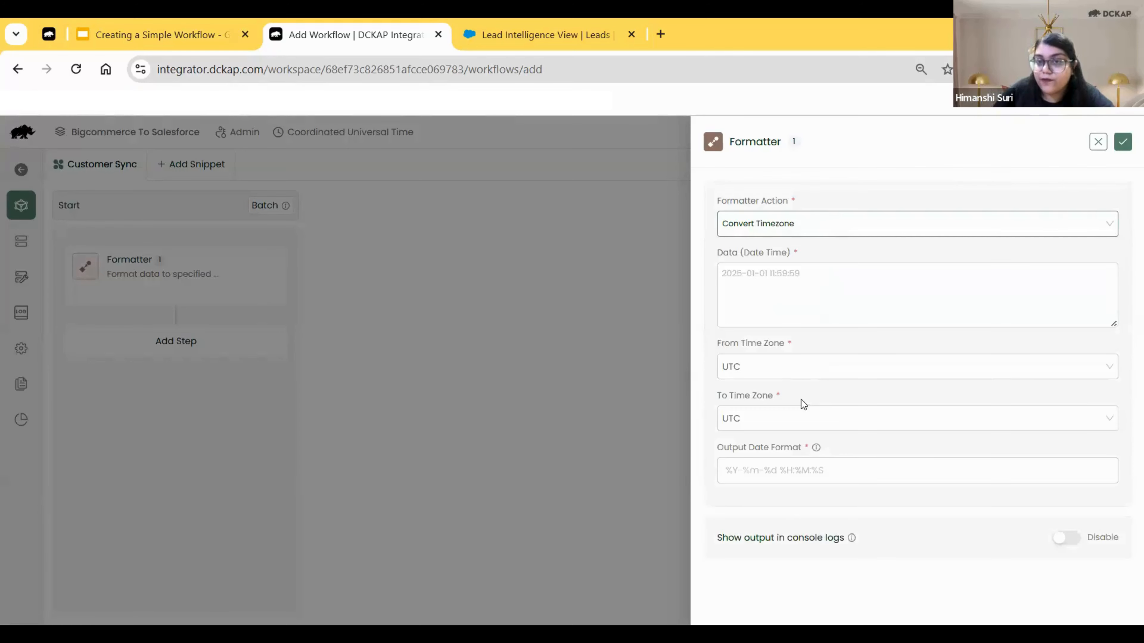
Use the special variable last_sync_time as the Formatter's date-time data
{"action": "left_click", "coordinate": [756, 279]}
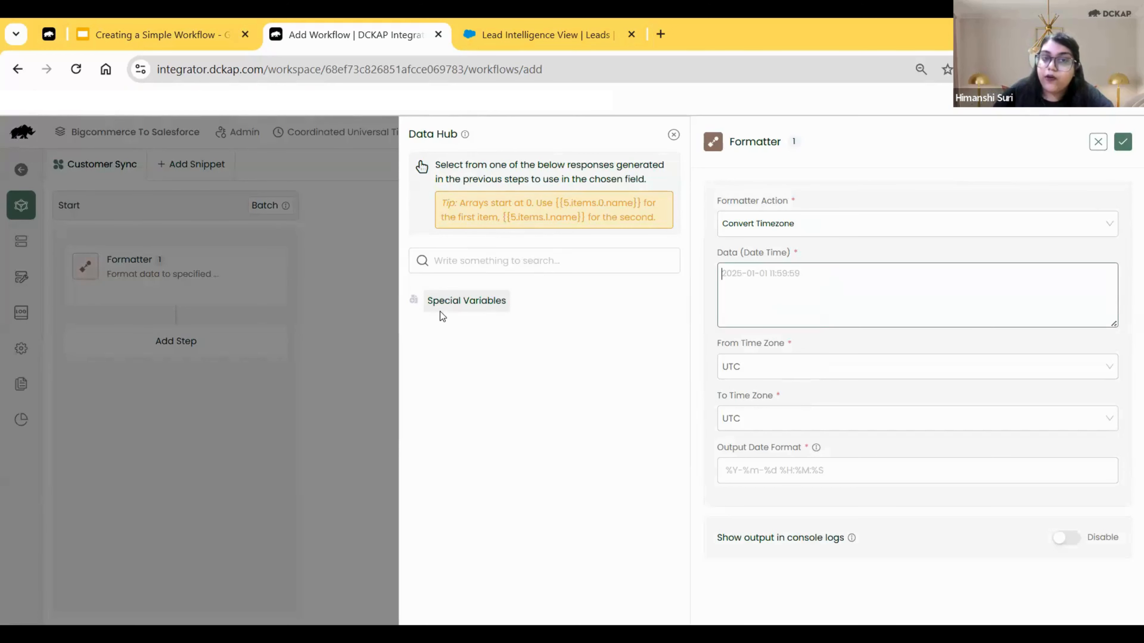
{"action": "left_click", "coordinate": [414, 303]}
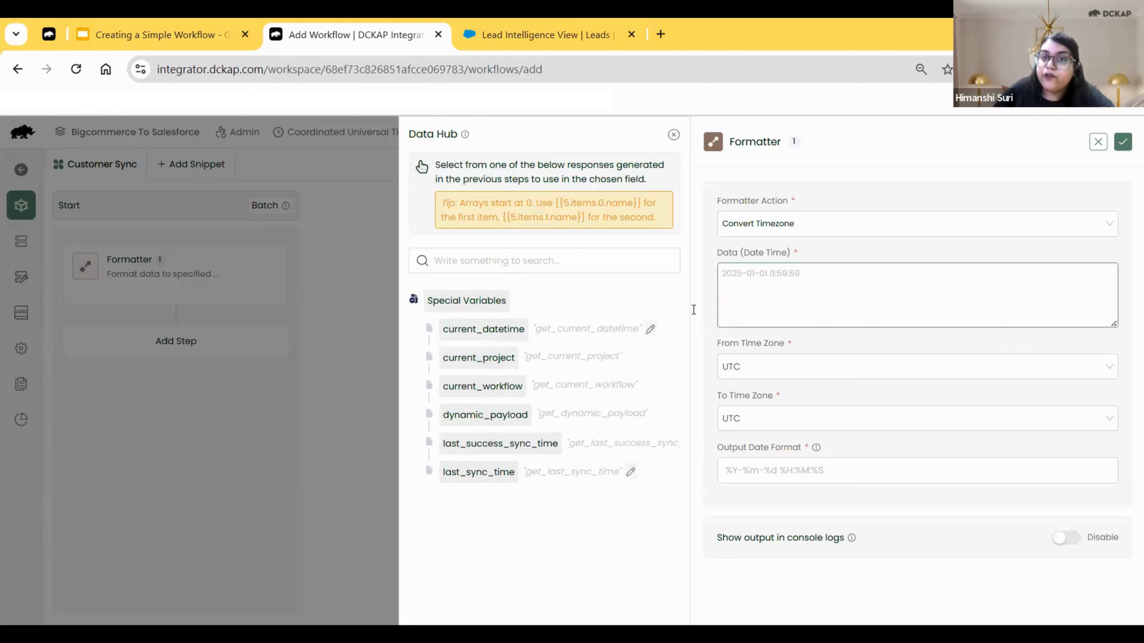
{"action": "left_click", "coordinate": [796, 287]}
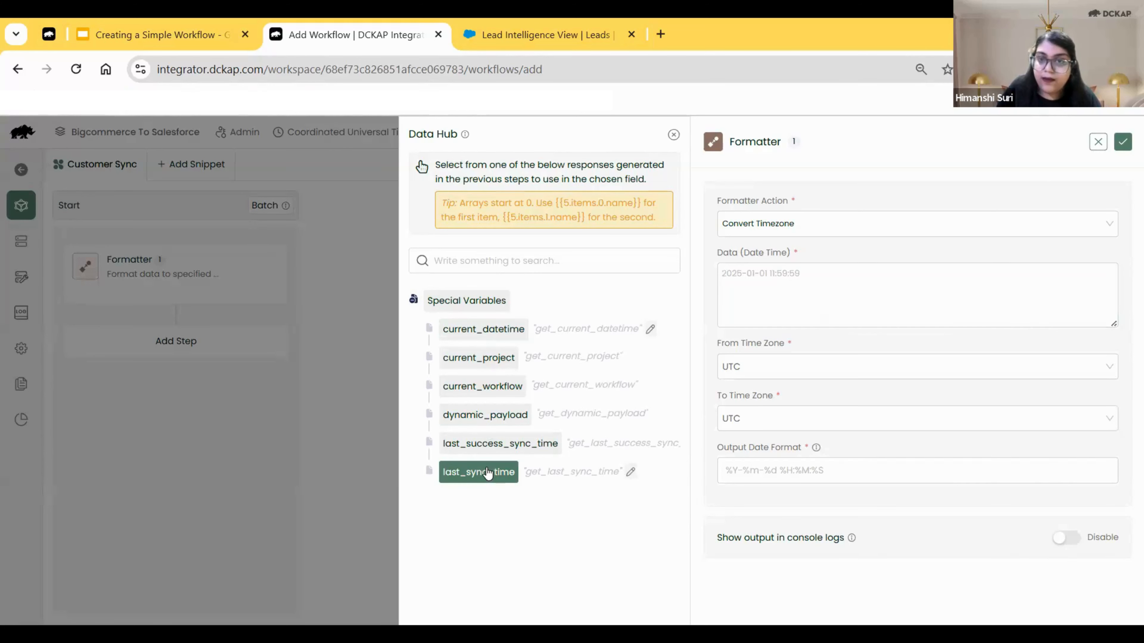
{"action": "left_click", "coordinate": [500, 472]}
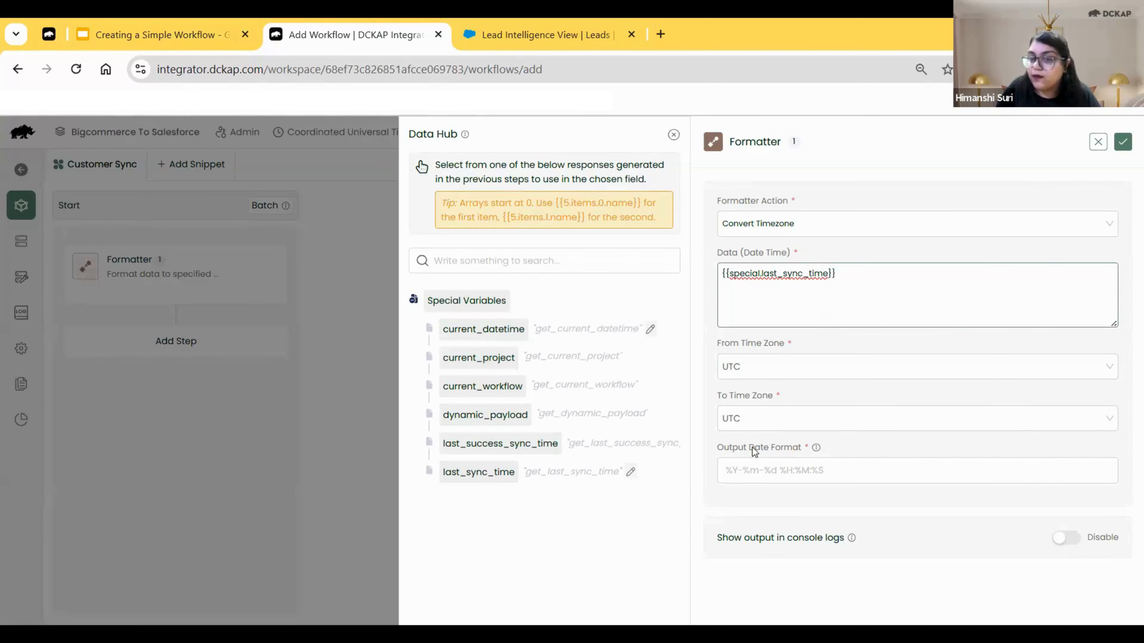
Set the Formatter's output date format to %Y-%m-%dT%H:%M:%SZ, enable its console log output, and save the step
{"action": "left_click", "coordinate": [781, 478]}
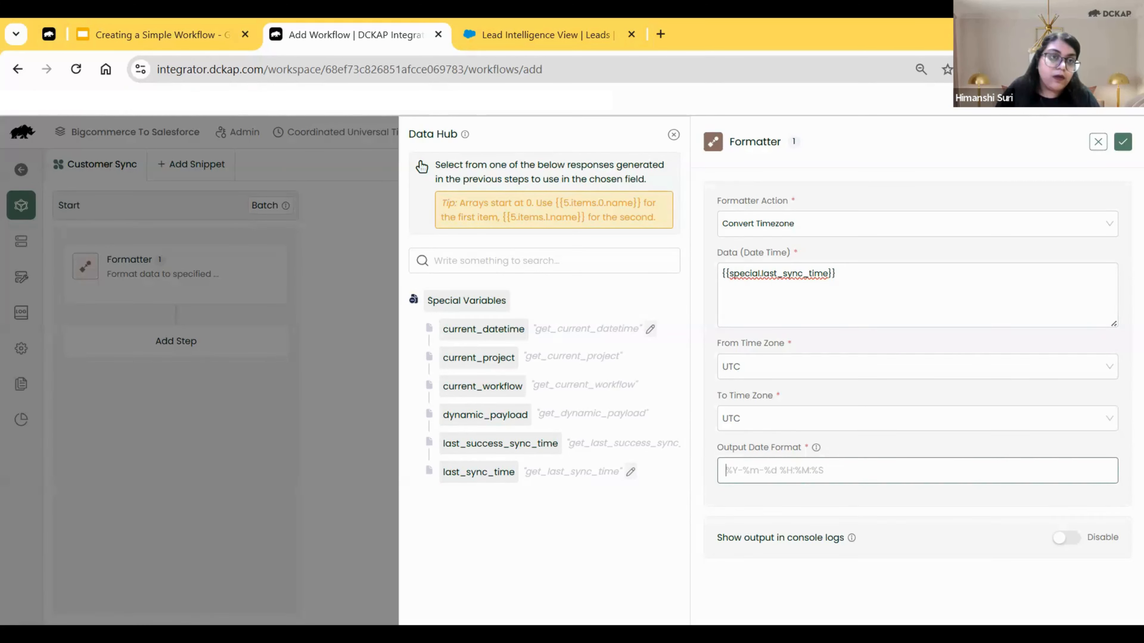
{"action": "key", "text": "alt+Tab"}
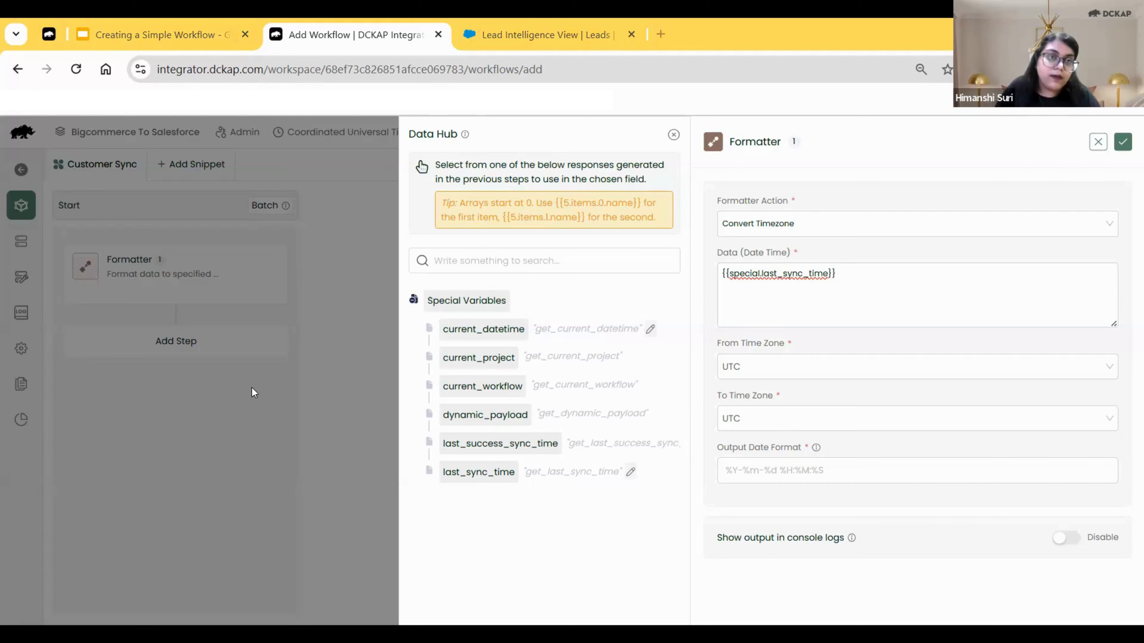
{"action": "left_click", "coordinate": [840, 472]}
{"action": "type", "text": "%Y-%m-%dT%H:%M:%SZ"}
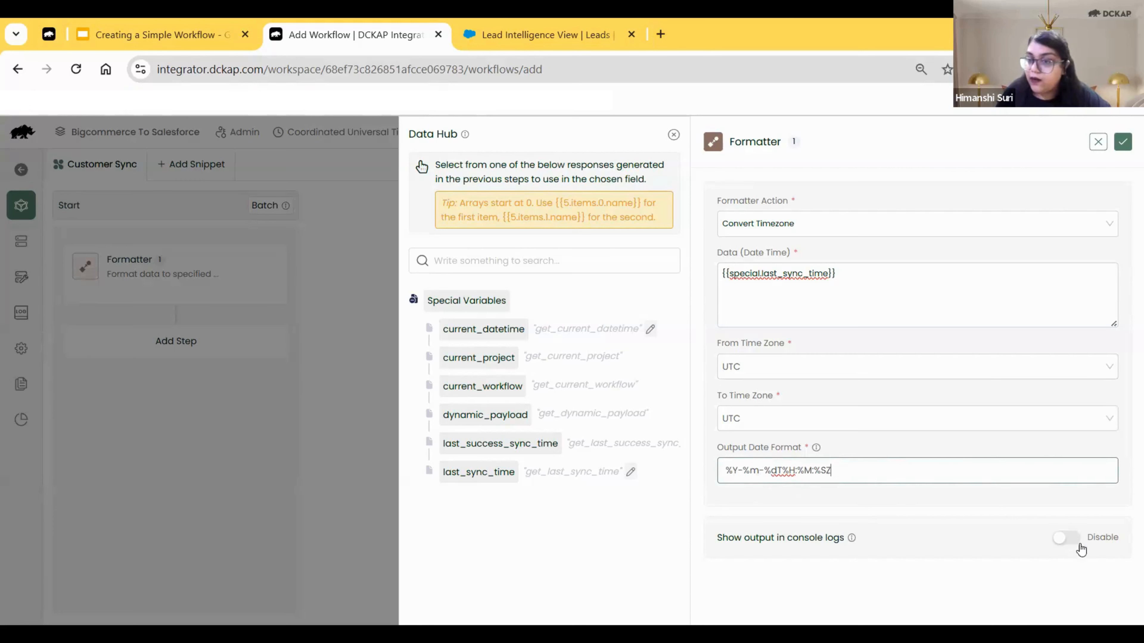
{"action": "left_click", "coordinate": [1071, 539]}
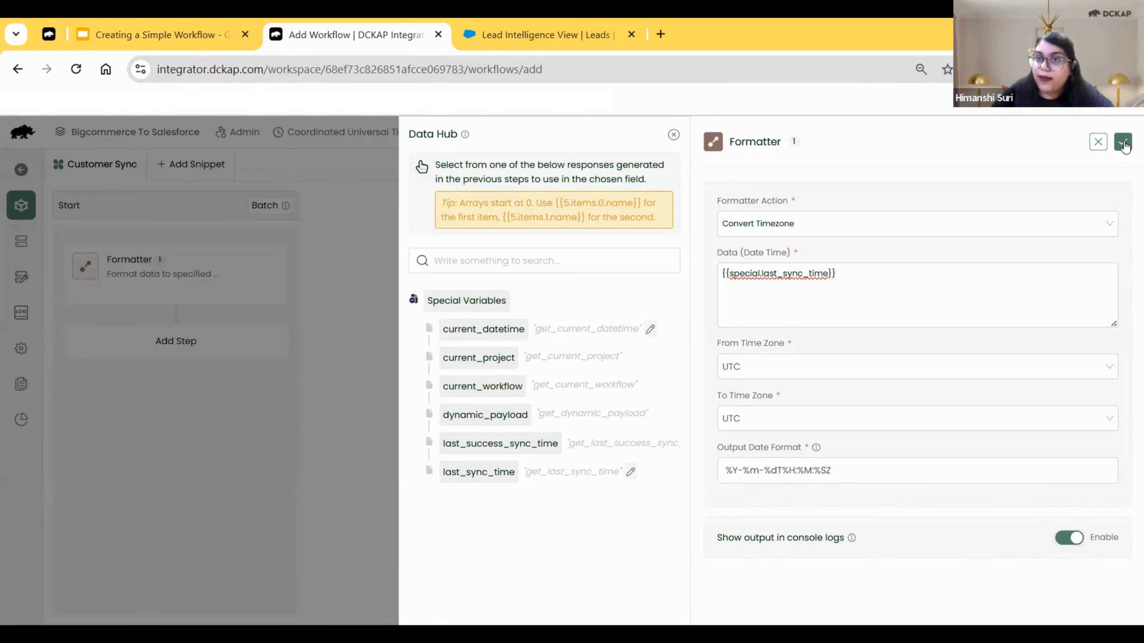
{"action": "left_click", "coordinate": [1123, 143]}
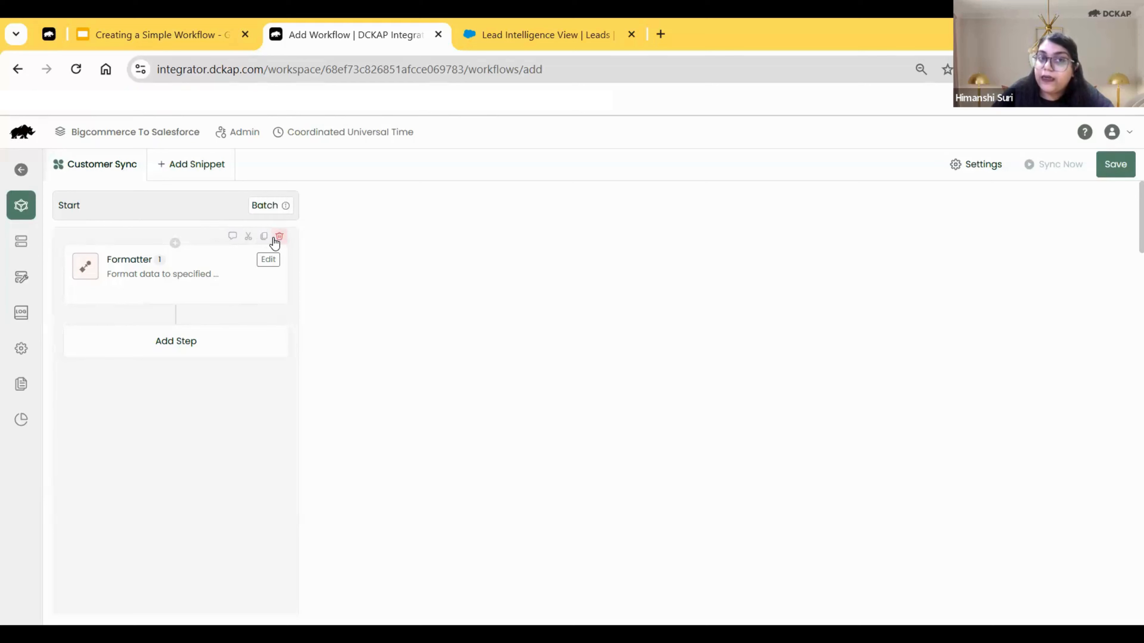
Add a Code Runner step after the Formatter, titled "Variable initiation", with its output shown in console logs
{"action": "left_click", "coordinate": [173, 342]}
{"action": "mouse_move", "coordinate": [113, 259]}
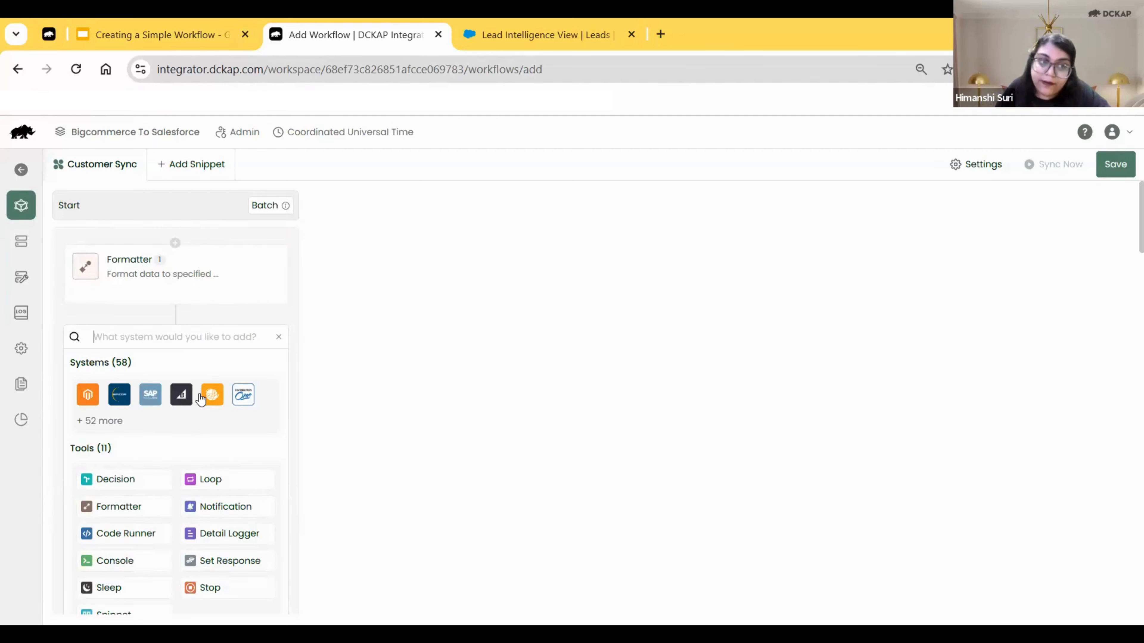
{"action": "left_click", "coordinate": [118, 535]}
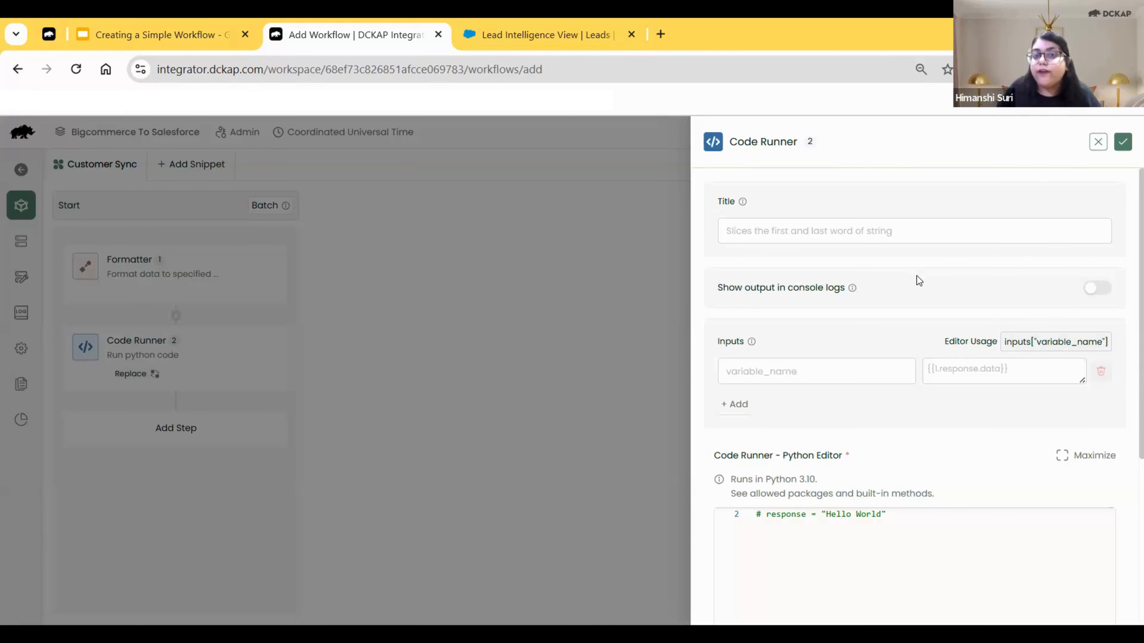
{"action": "left_click", "coordinate": [880, 230]}
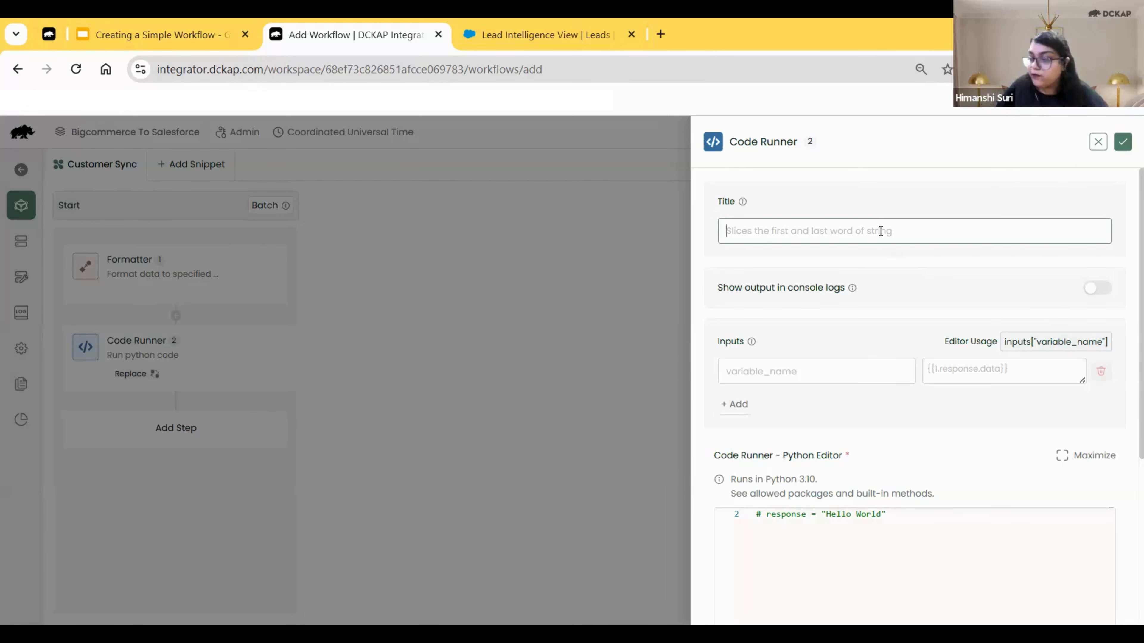
{"action": "type", "text": "Var"}
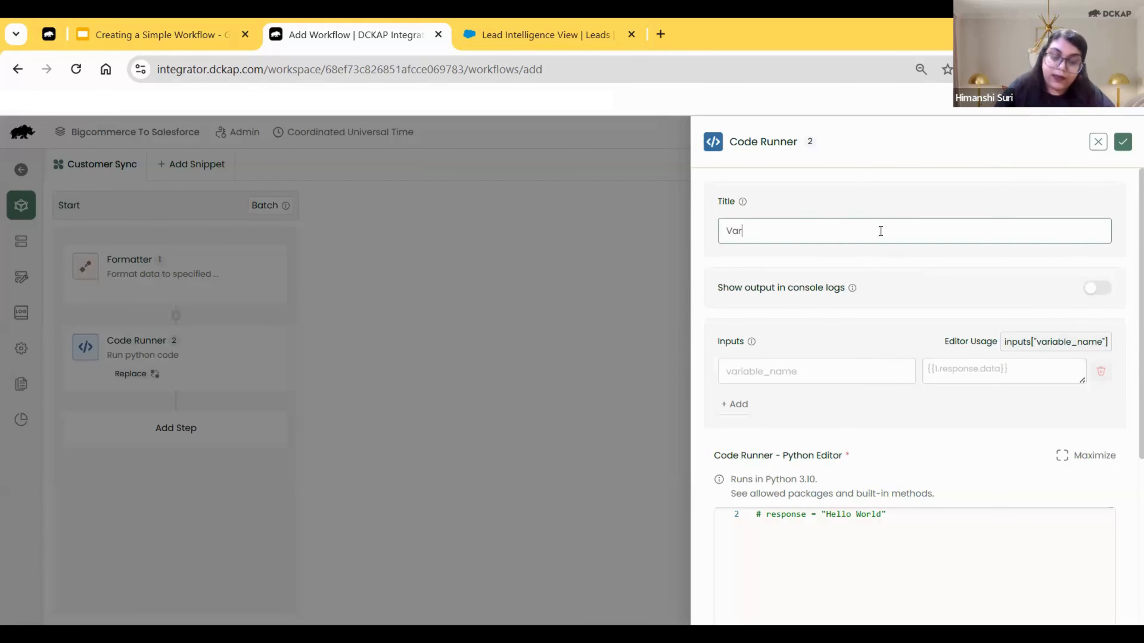
{"action": "type", "text": "iable"}
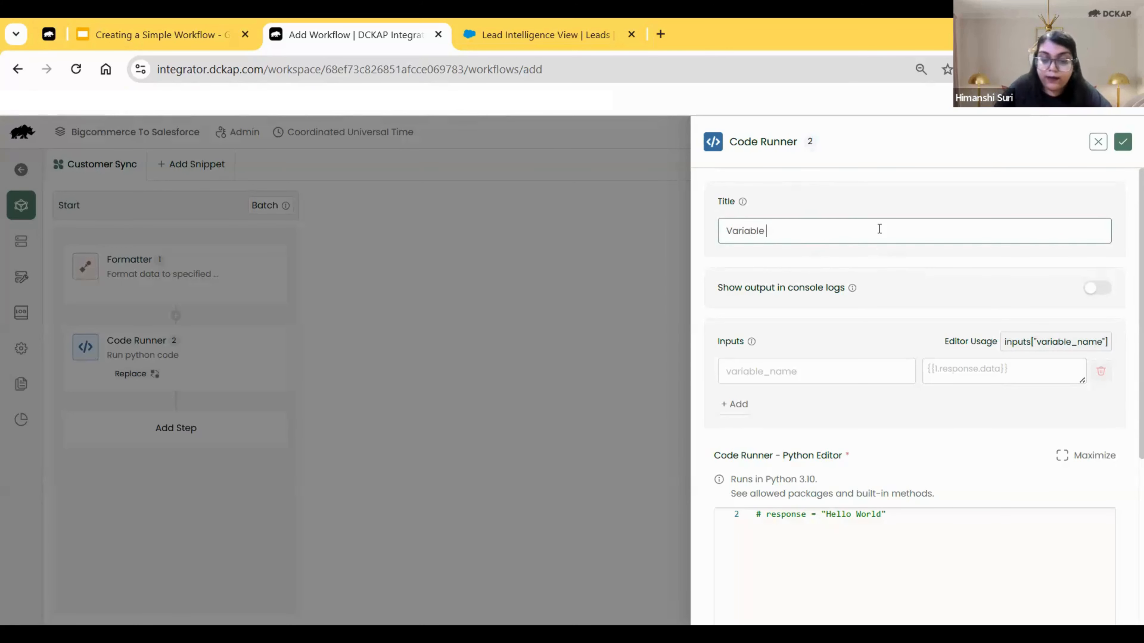
{"action": "type", "text": "initiat"}
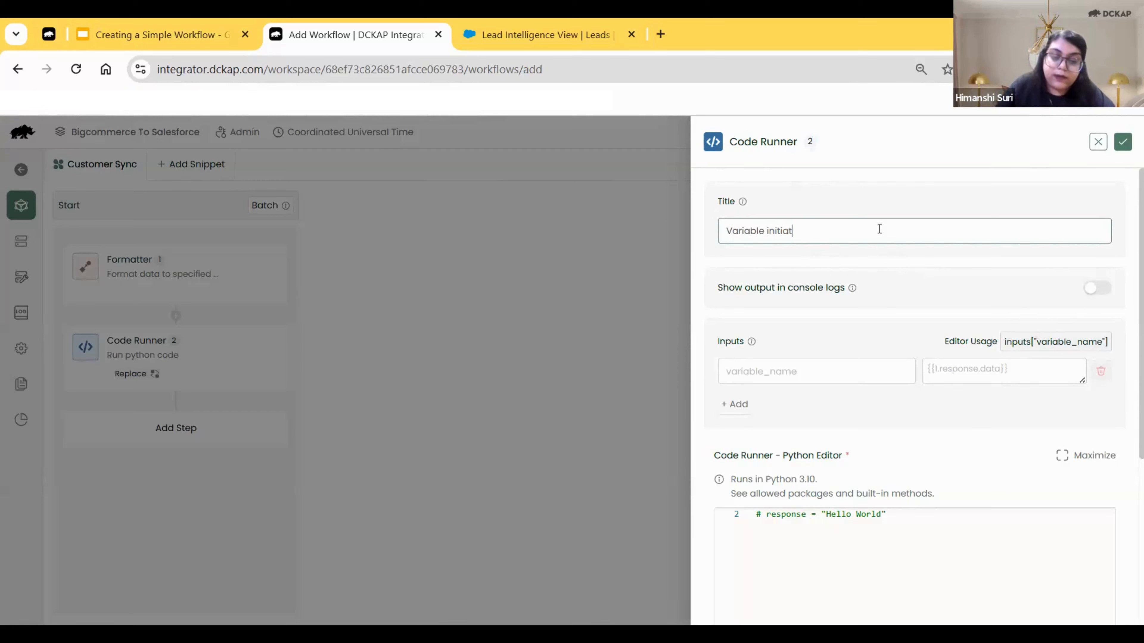
{"action": "type", "text": "ion"}
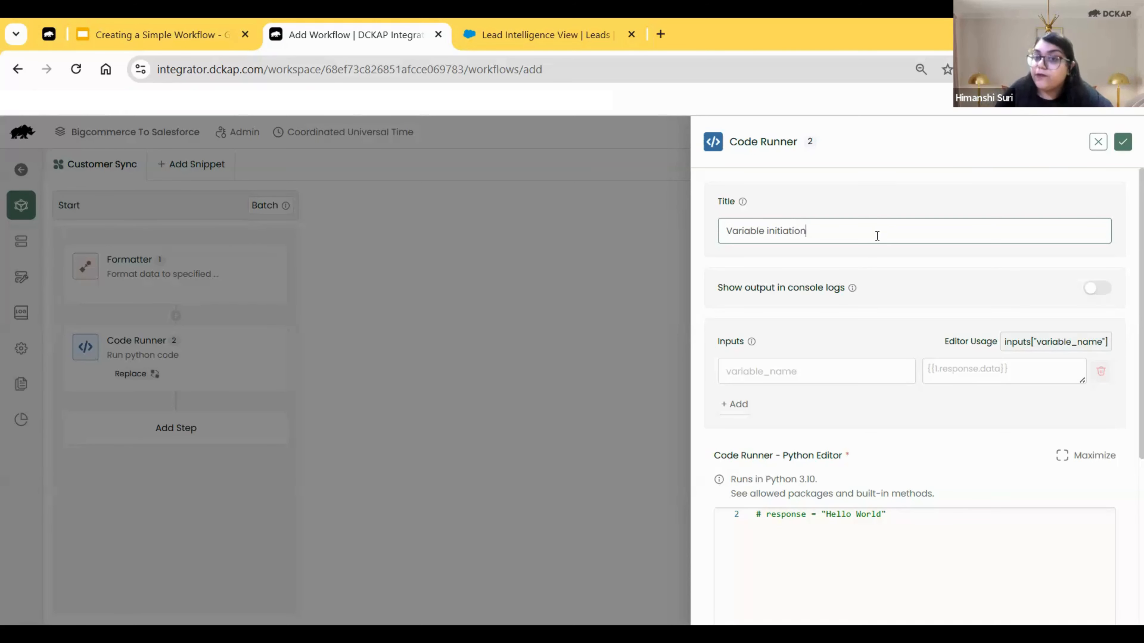
{"action": "left_click", "coordinate": [1097, 288]}
Add the Python code response = {"page":1} below the sample comment in the Code Runner and save the step
{"action": "left_click", "coordinate": [914, 524]}
{"action": "key", "text": "Return"}
{"action": "key", "text": "Return"}
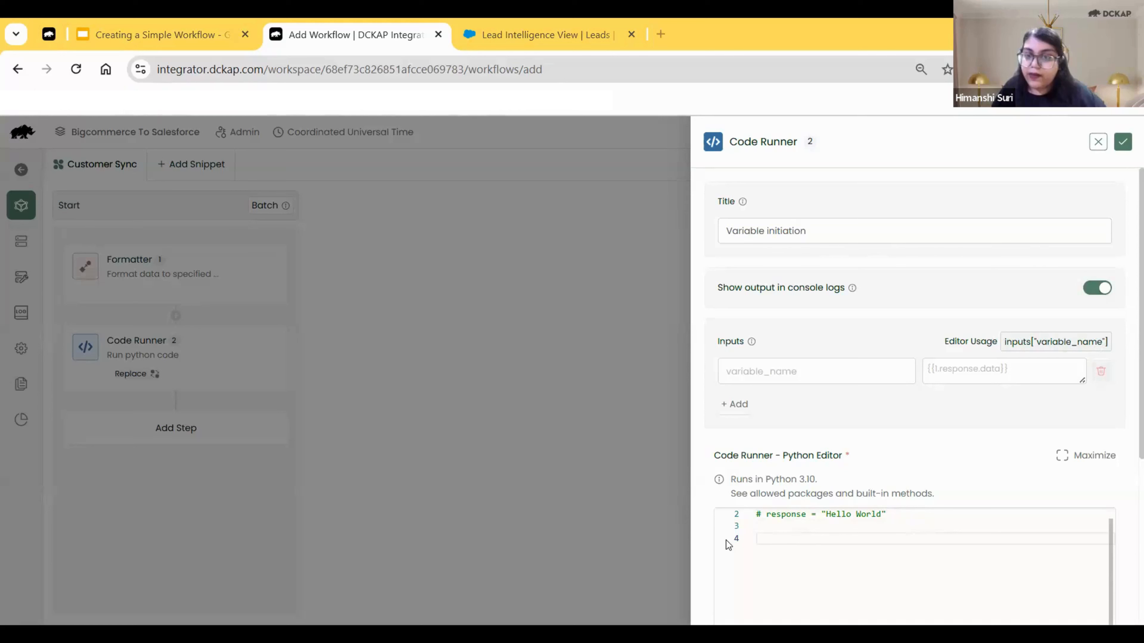
{"action": "type", "text": "response = {     \"page\": }"}
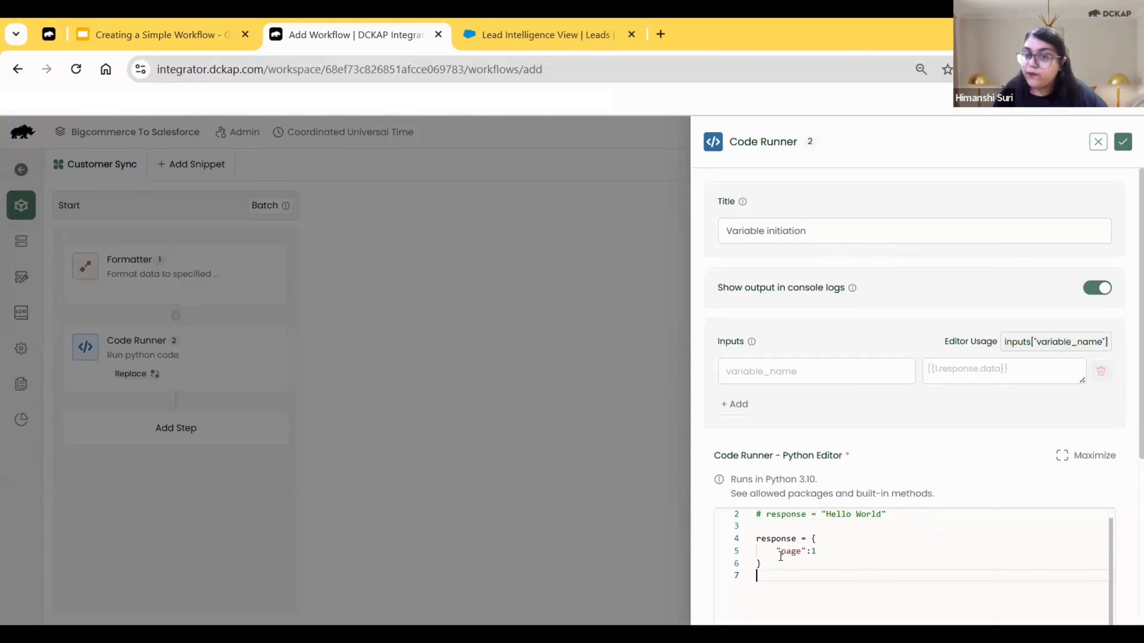
{"action": "left_click", "coordinate": [813, 551]}
{"action": "type", "text": "1"}
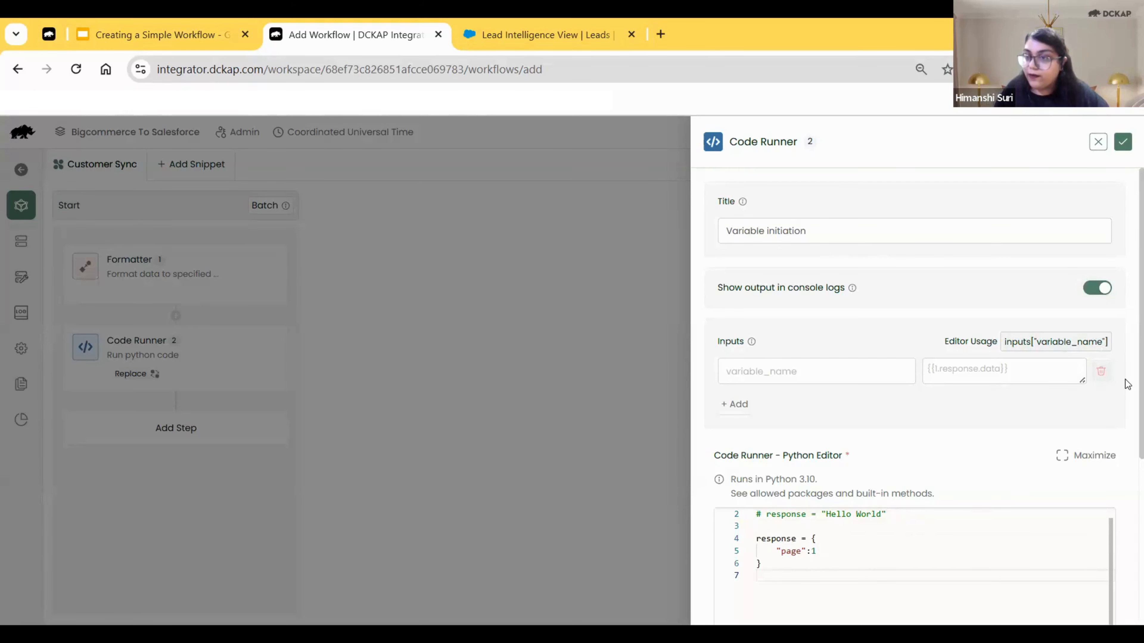
{"action": "scroll", "coordinate": [1125, 452], "scroll_direction": "down", "scroll_amount": 5}
{"action": "scroll", "coordinate": [1126, 419], "scroll_direction": "up", "scroll_amount": 5}
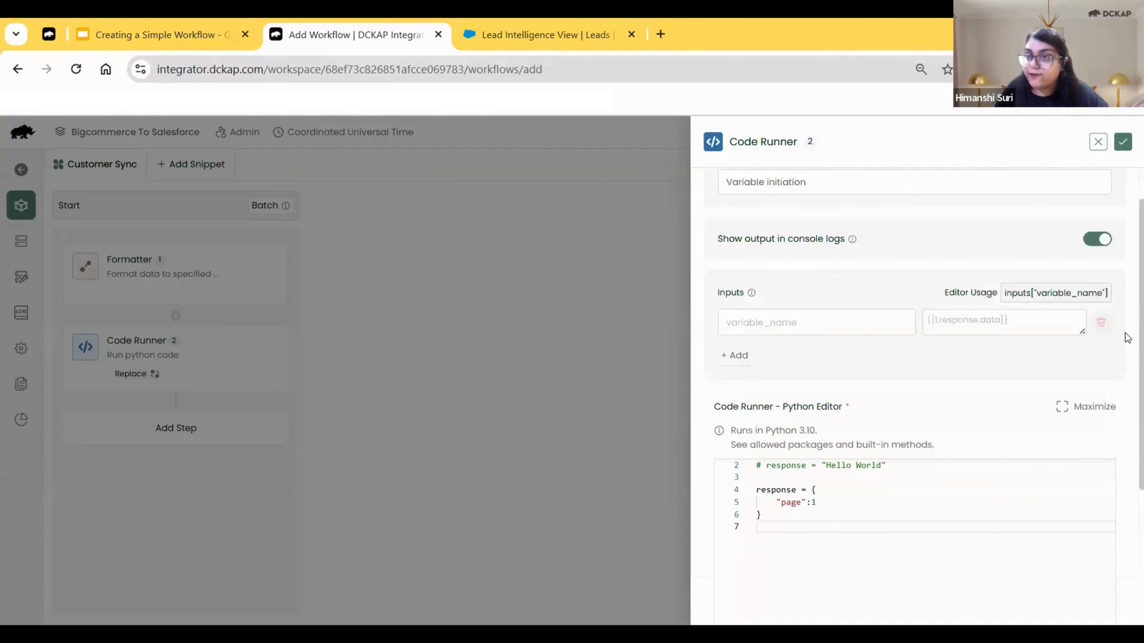
{"action": "left_click", "coordinate": [1122, 143]}
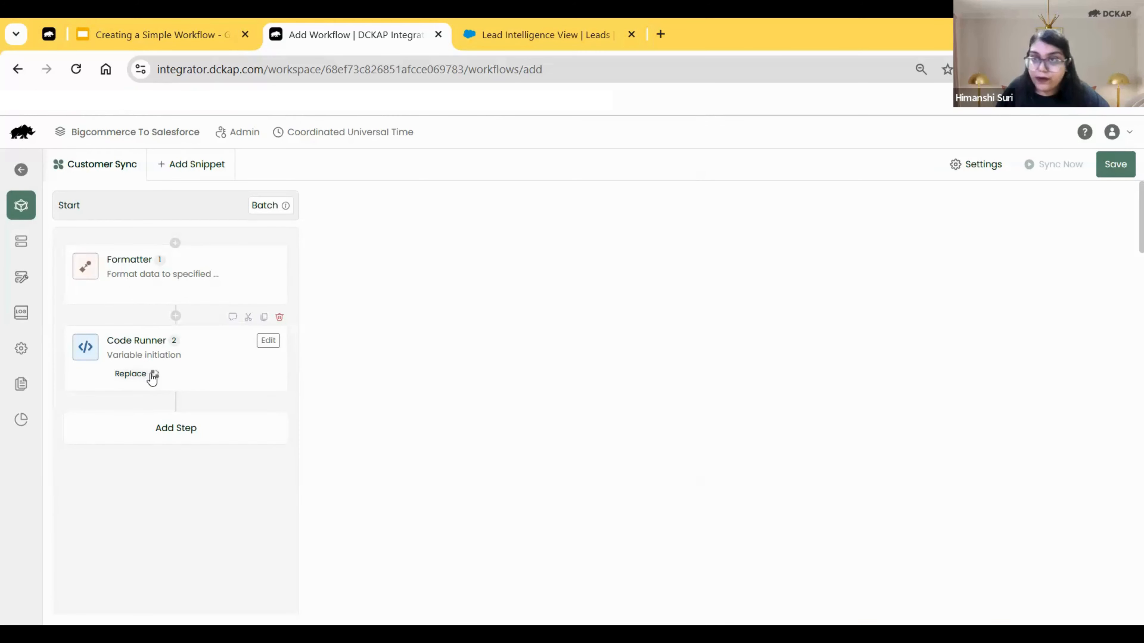
Add a Loop step after the Code Runner and set its loop type to Loop until Break
{"action": "left_click", "coordinate": [160, 428]}
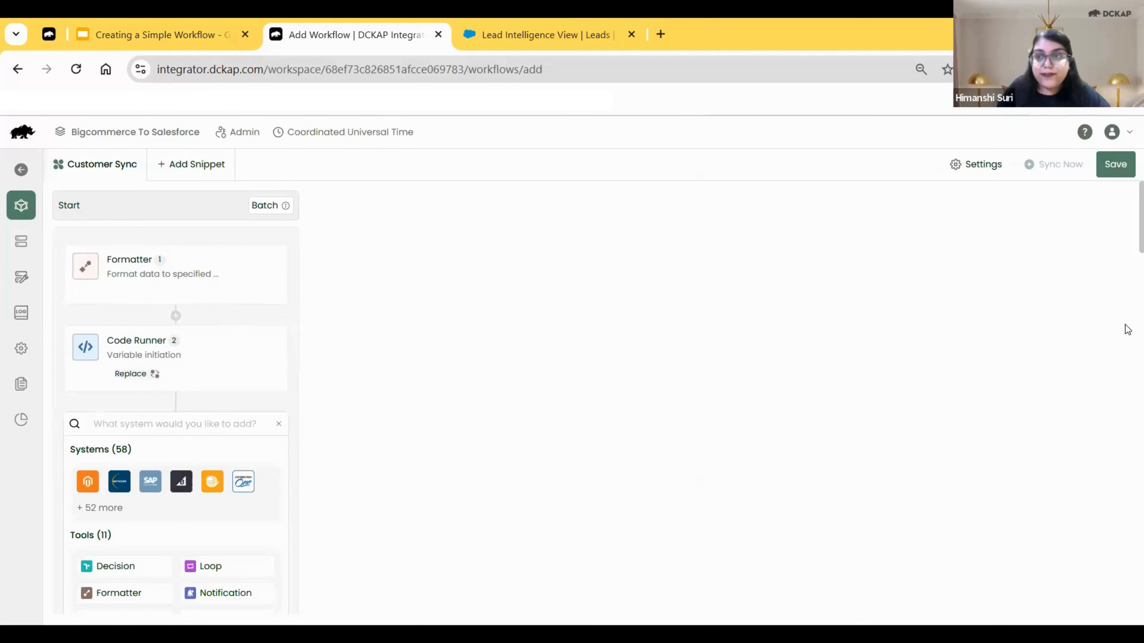
{"action": "scroll", "coordinate": [1127, 246], "scroll_direction": "down", "scroll_amount": 2}
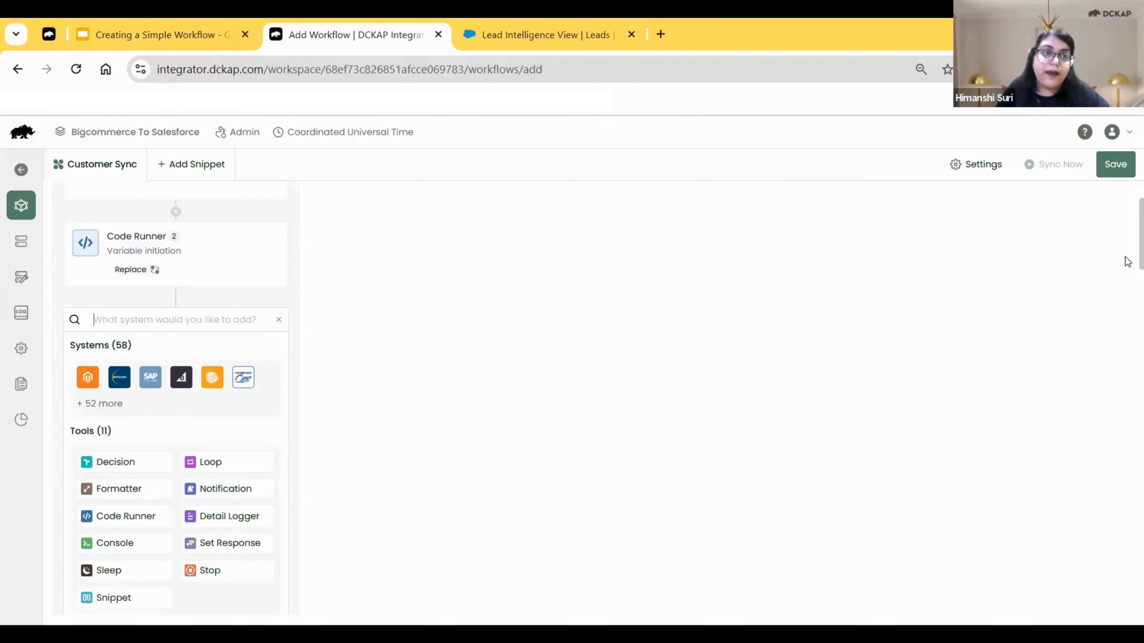
{"action": "scroll", "coordinate": [1127, 261], "scroll_direction": "down", "scroll_amount": 1}
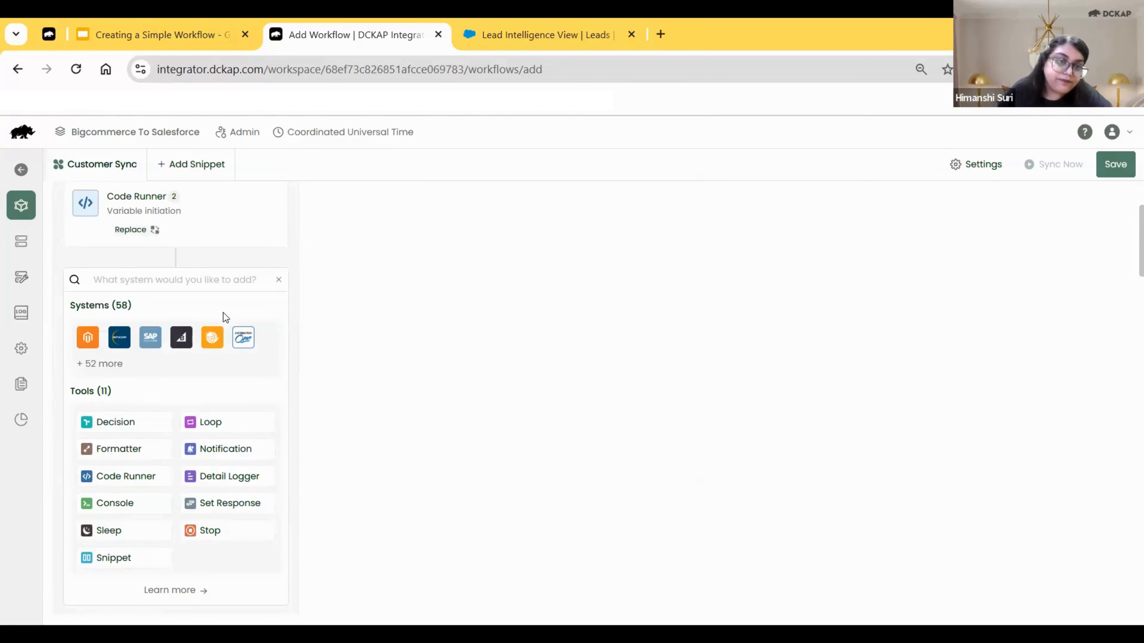
{"action": "left_click", "coordinate": [213, 411]}
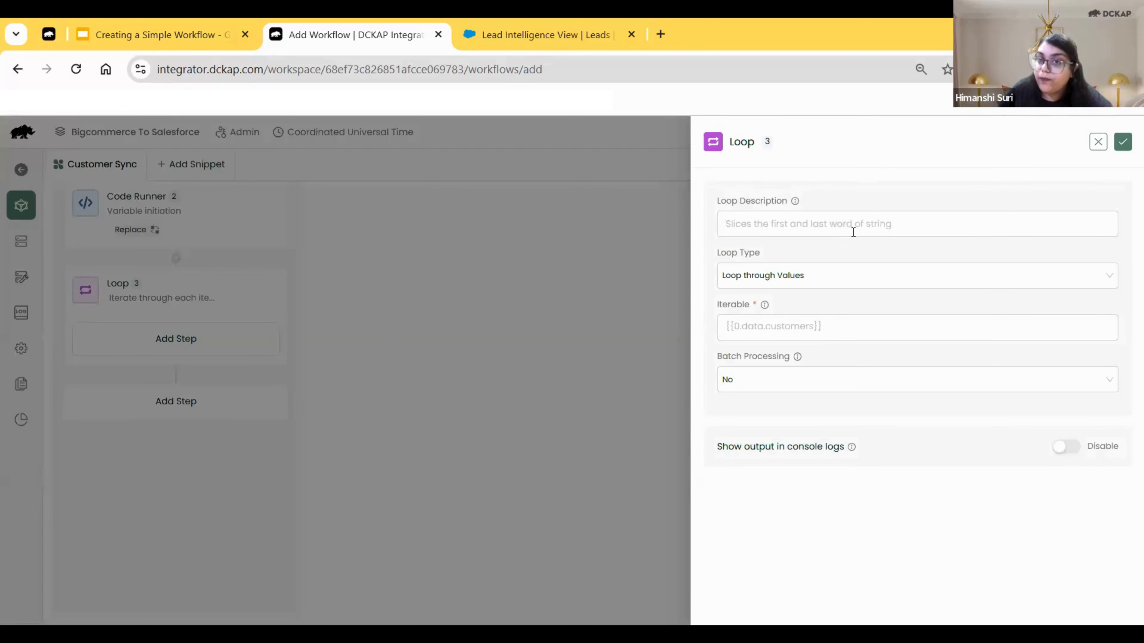
{"action": "left_click", "coordinate": [886, 325]}
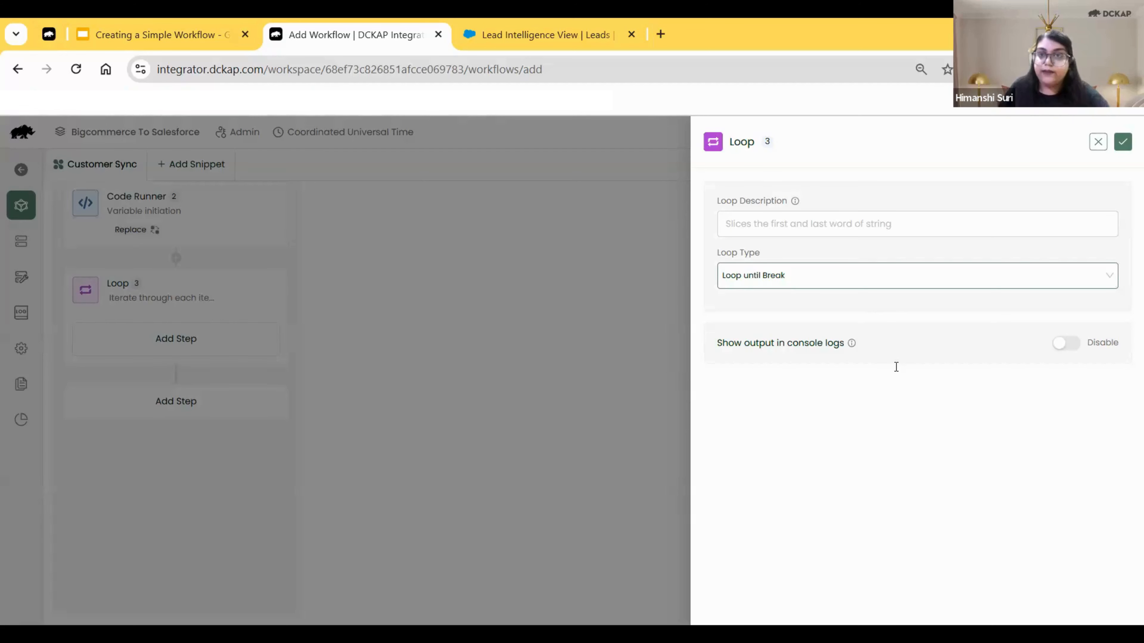
Describe the Loop as Pagination, enable its console log output, and save the step
{"action": "left_click", "coordinate": [870, 232]}
{"action": "type", "text": "Pagi"}
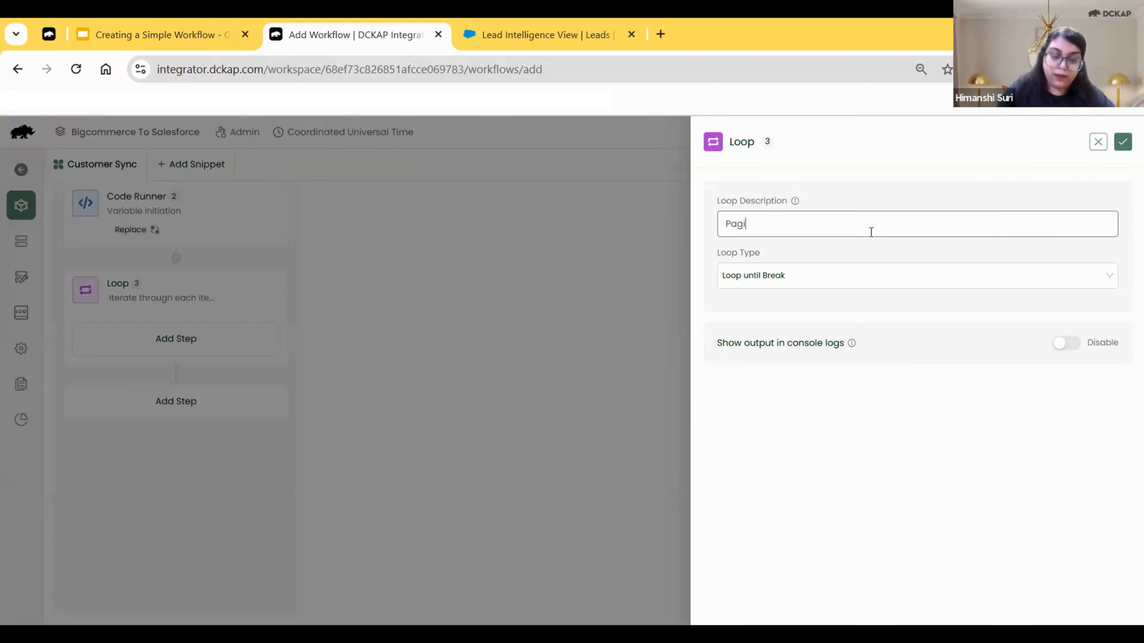
{"action": "type", "text": "nation"}
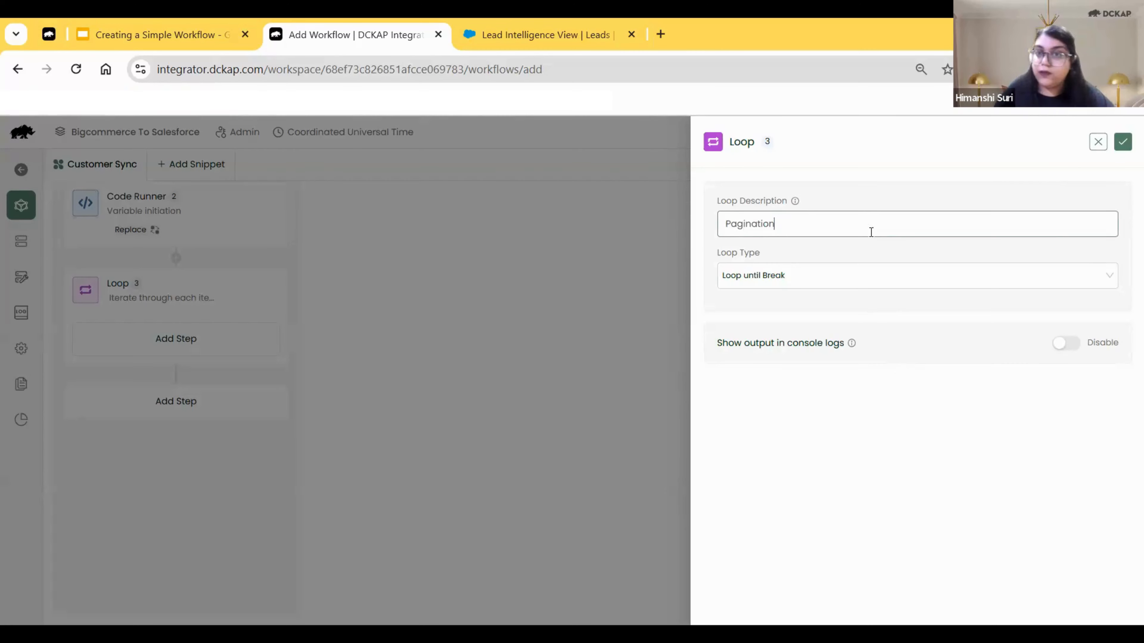
{"action": "left_click", "coordinate": [1070, 349]}
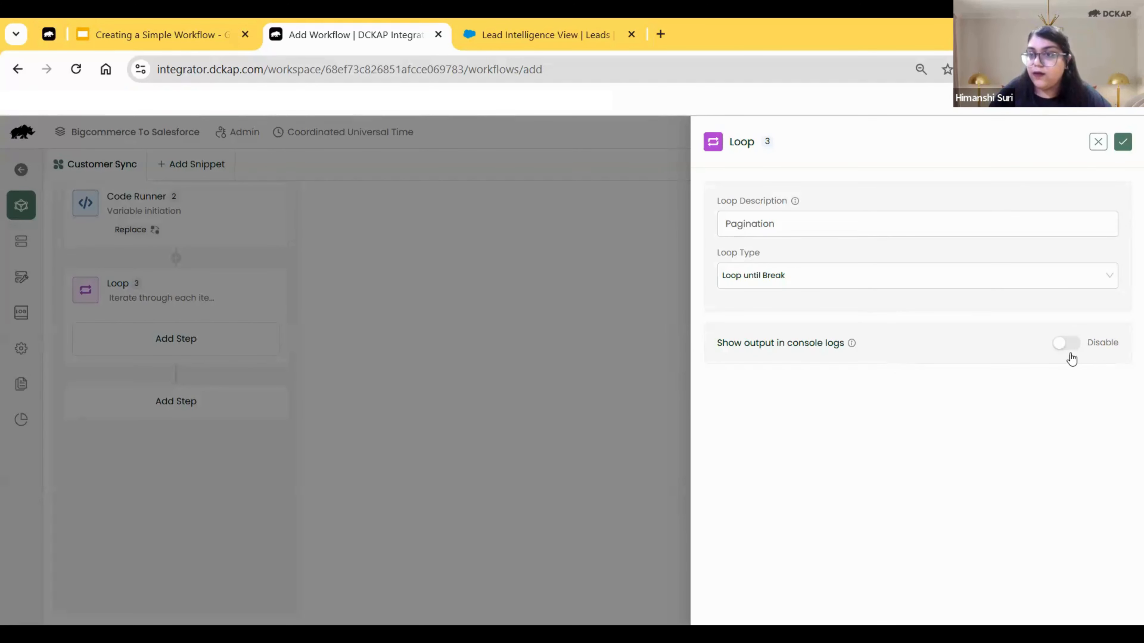
{"action": "left_click", "coordinate": [1070, 355]}
{"action": "left_click", "coordinate": [1122, 141]}
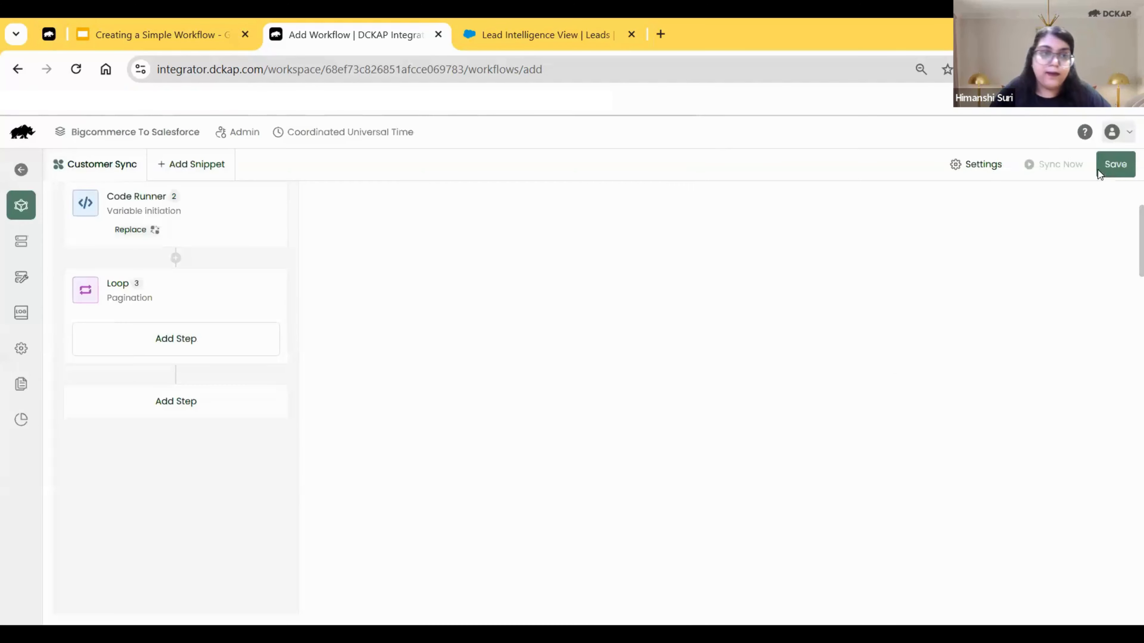
Add a BigCommerce step inside the Pagination loop, using the Get all customers API
{"action": "left_click", "coordinate": [164, 341]}
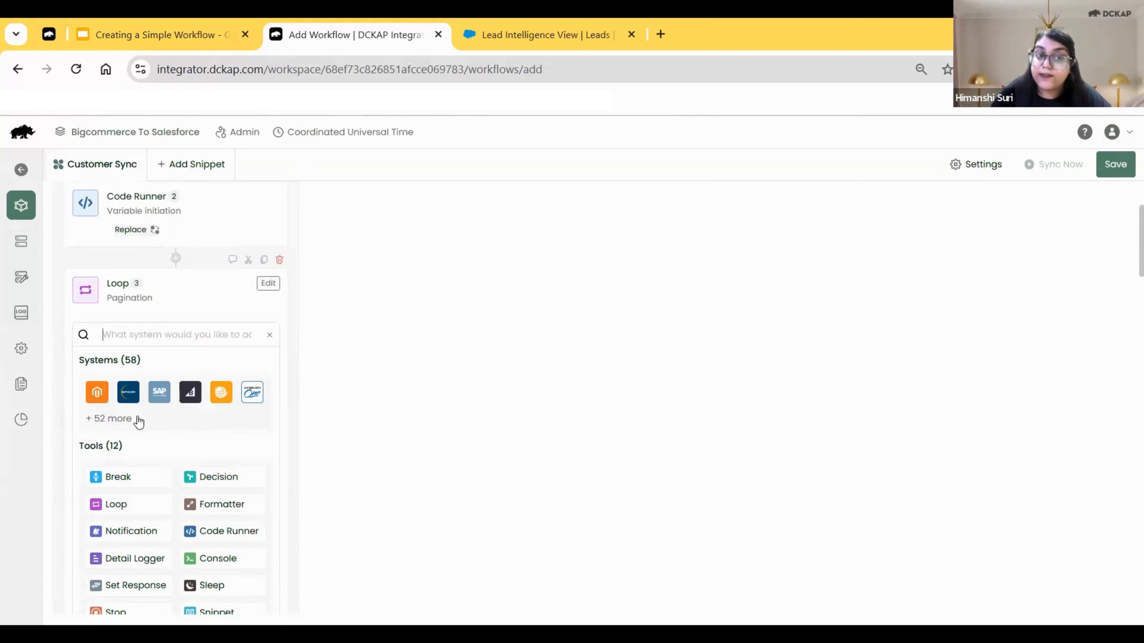
{"action": "left_click", "coordinate": [193, 399]}
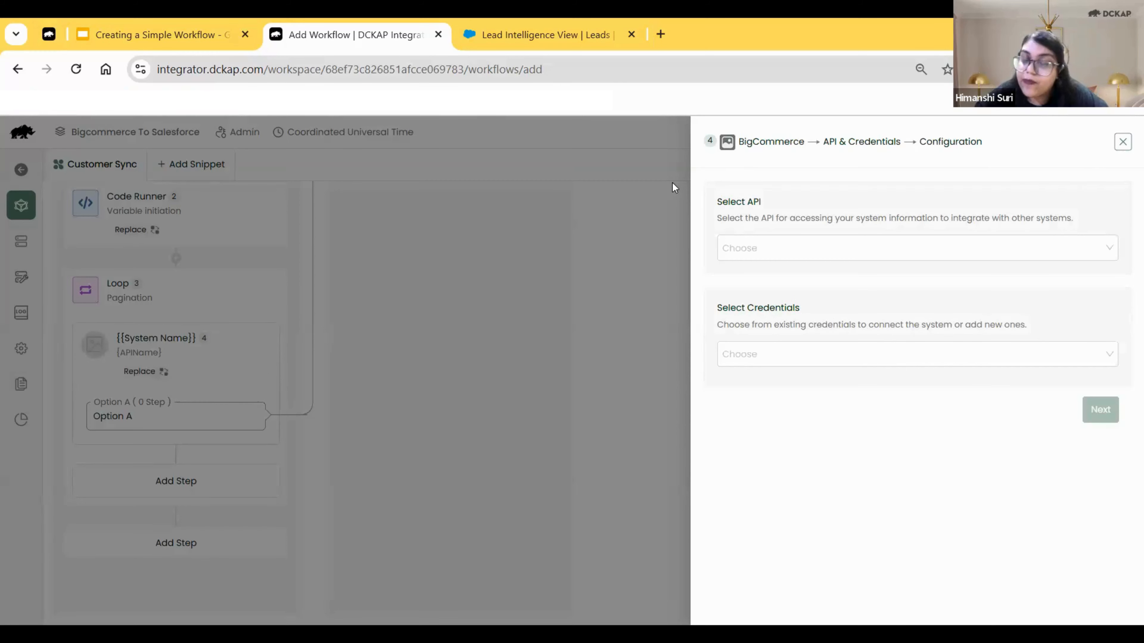
{"action": "left_click", "coordinate": [1045, 251]}
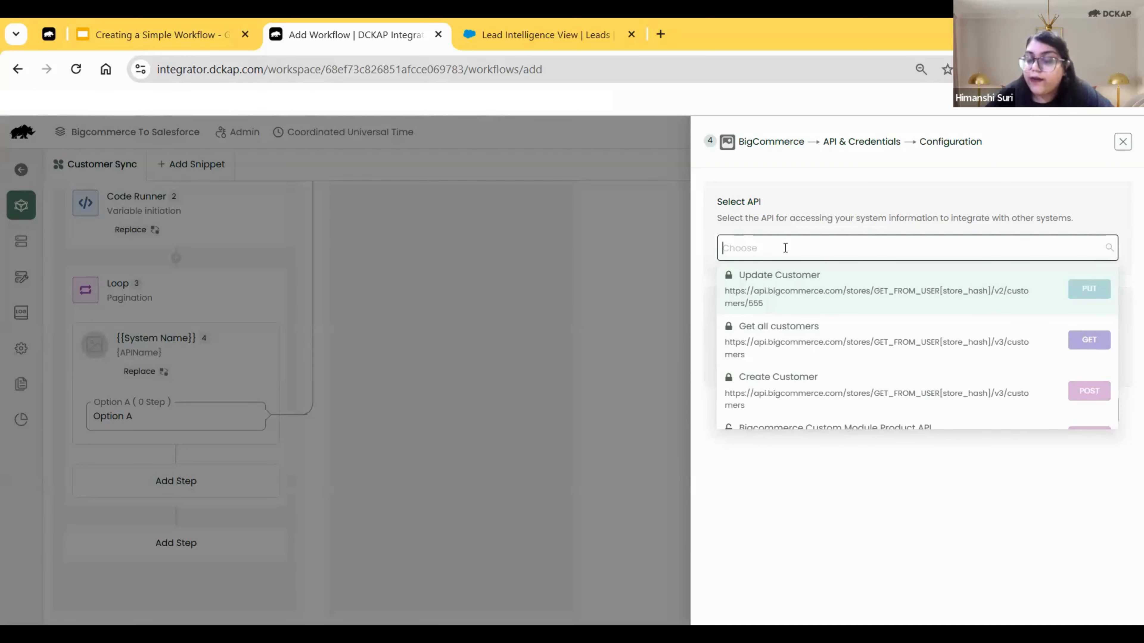
{"action": "left_click", "coordinate": [810, 485]}
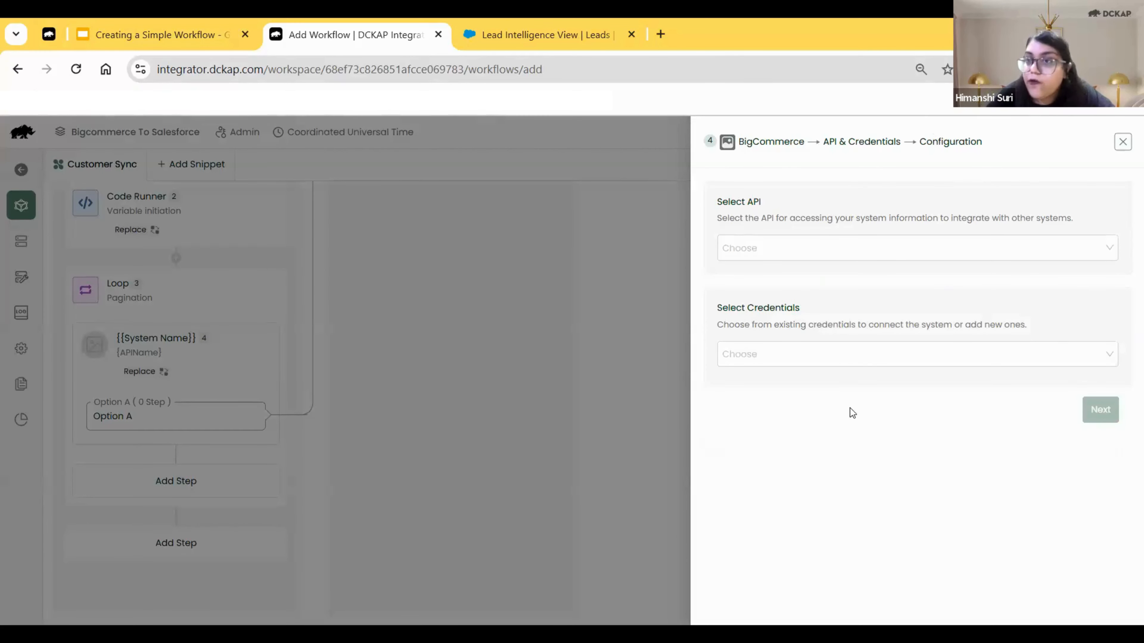
{"action": "left_click", "coordinate": [1094, 249]}
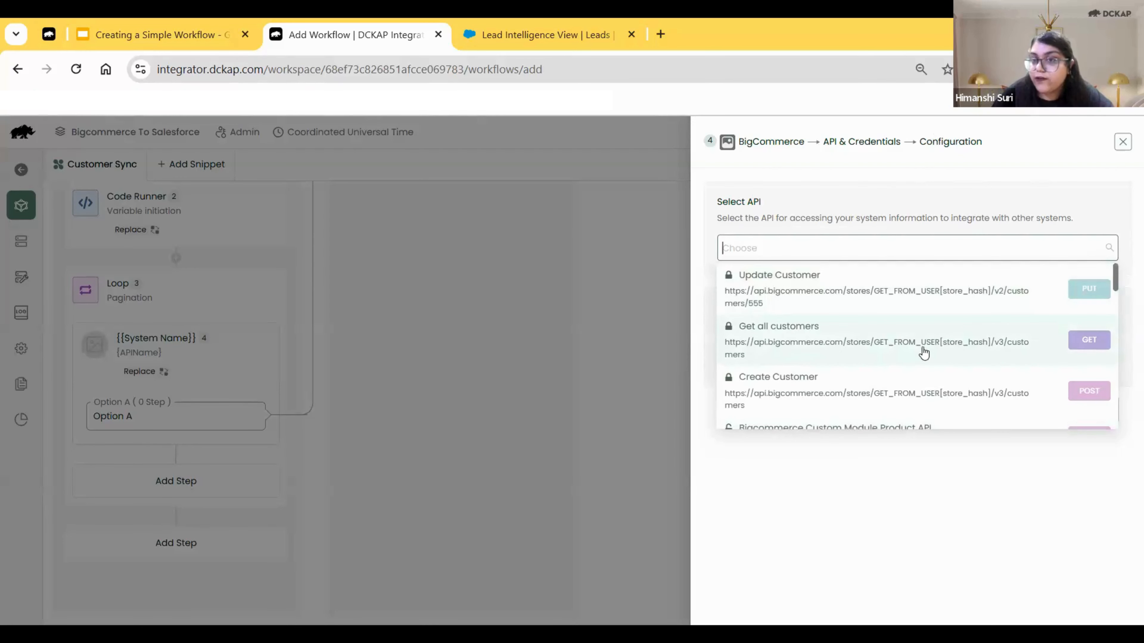
{"action": "left_click", "coordinate": [971, 334]}
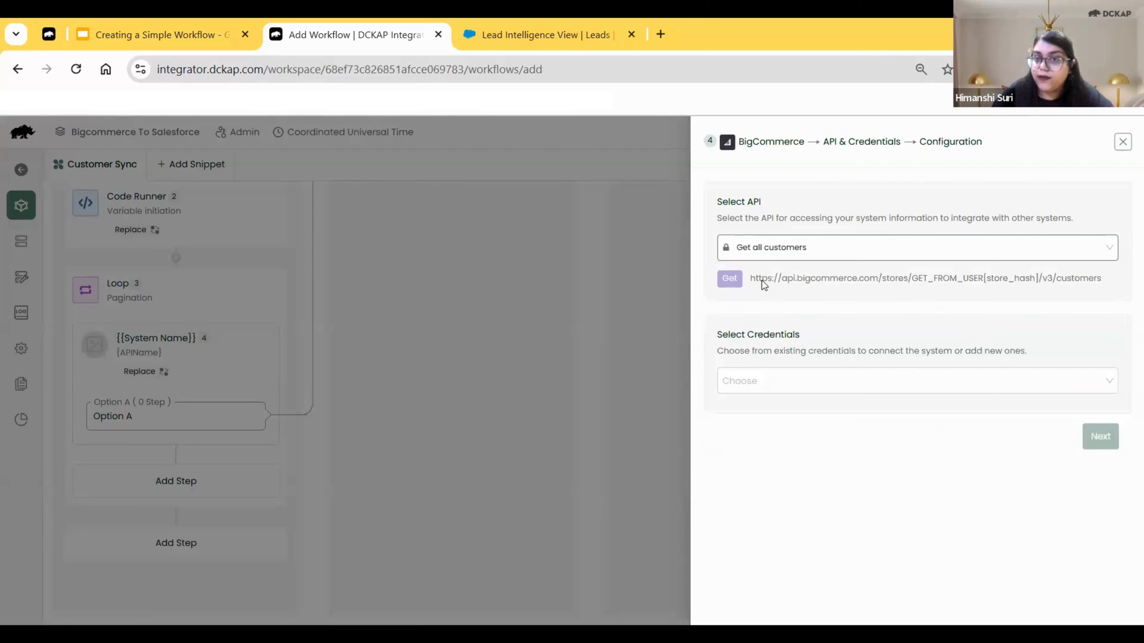
Connect the BigCommerce step with the existing Bigcommerce credential and continue to its configuration
{"action": "left_click", "coordinate": [771, 383]}
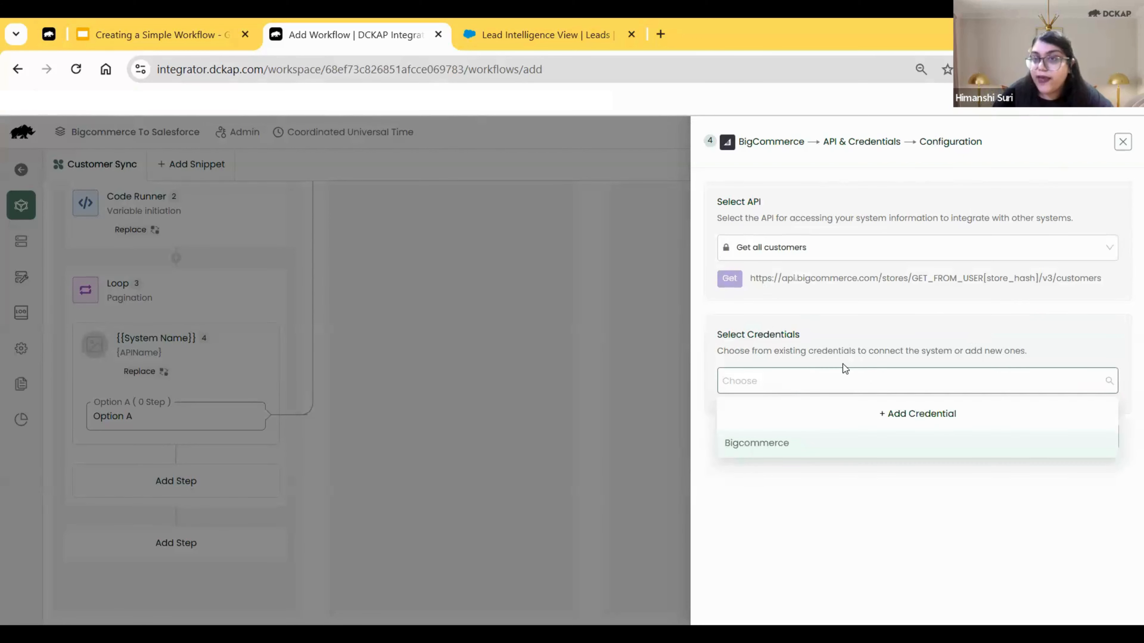
{"action": "left_click", "coordinate": [809, 445]}
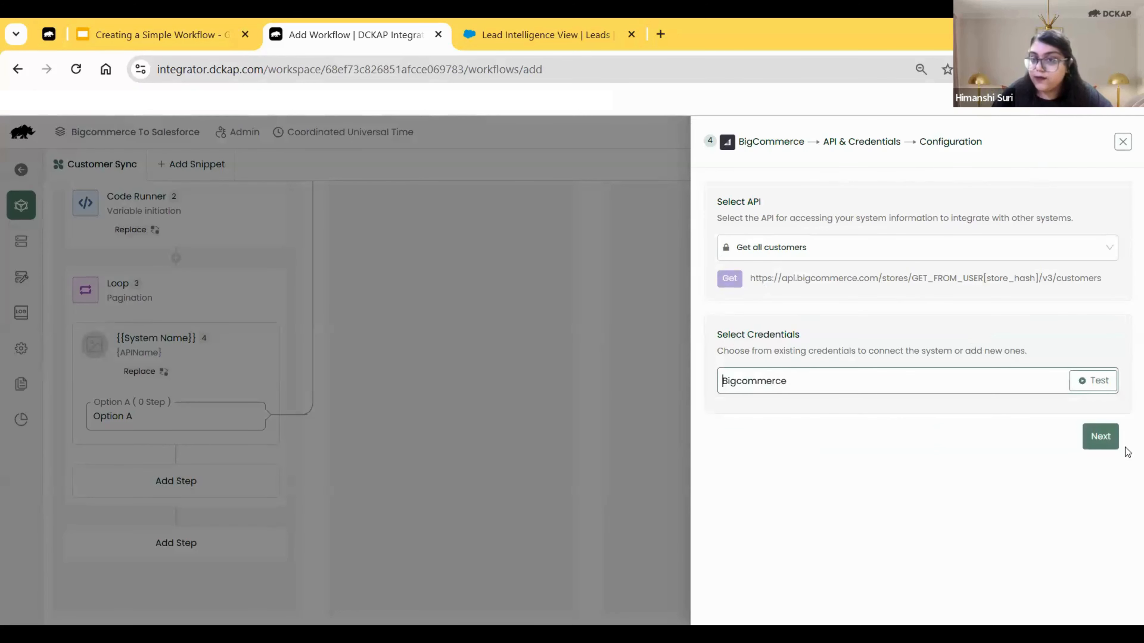
{"action": "left_click", "coordinate": [1100, 443]}
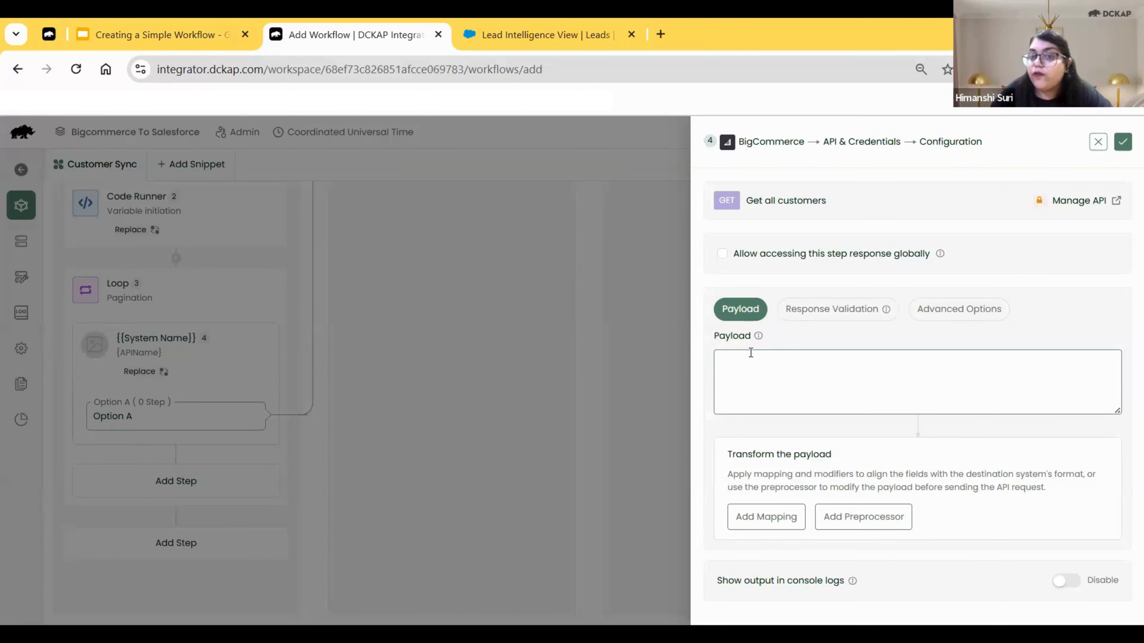
In the BigCommerce step's advanced options, define a request parameter limit with the value 10
{"action": "left_click", "coordinate": [832, 316]}
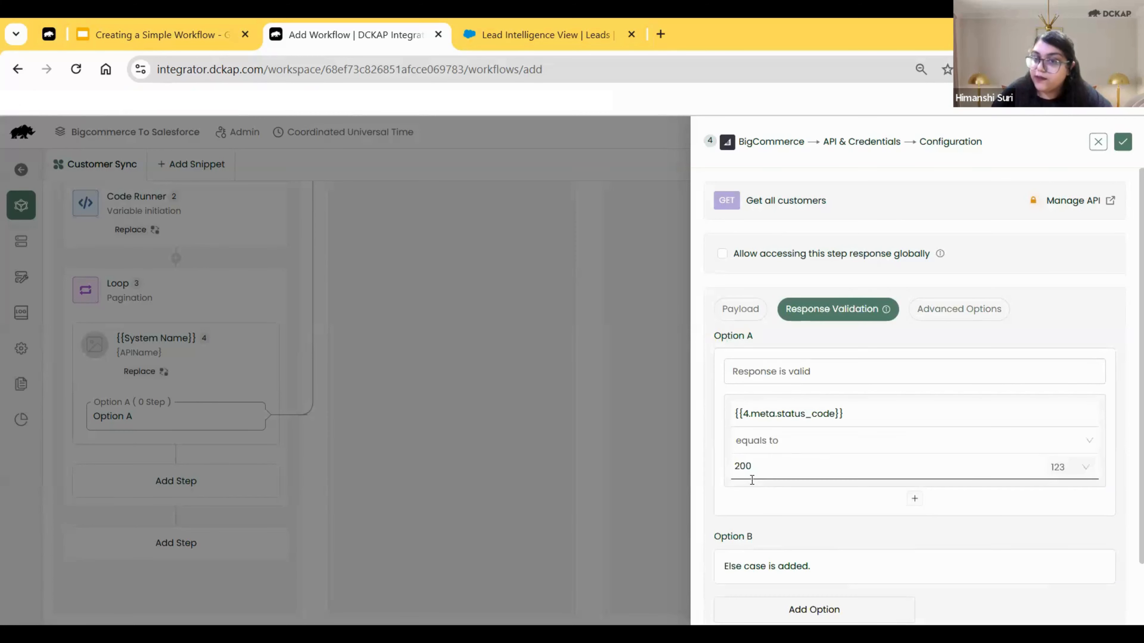
{"action": "left_click", "coordinate": [967, 318]}
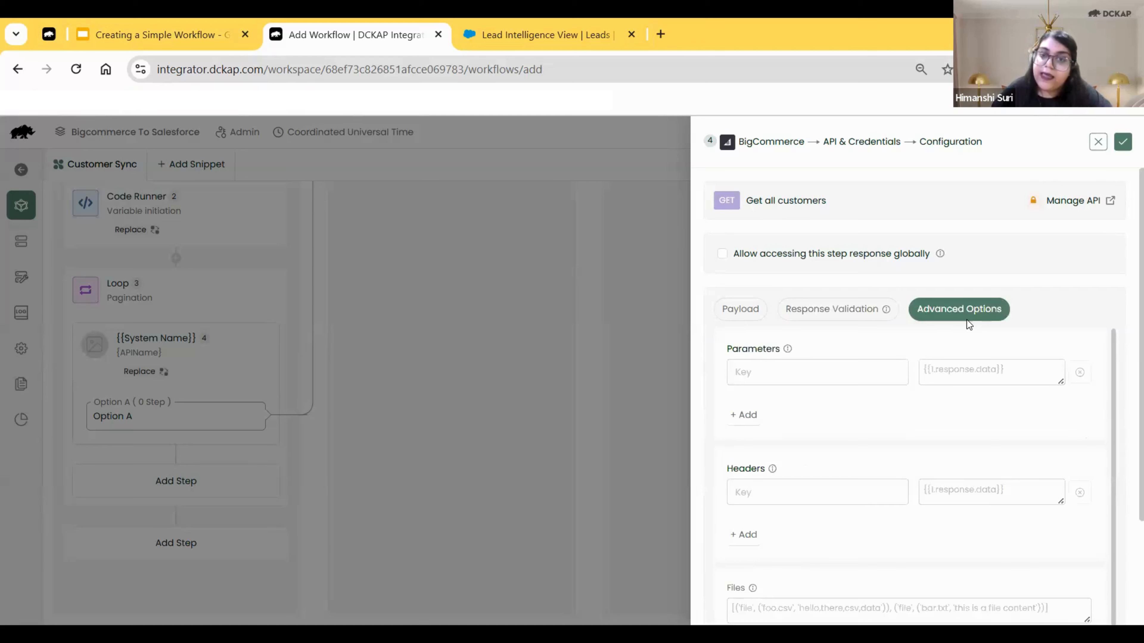
{"action": "scroll", "coordinate": [1124, 270], "scroll_direction": "down", "scroll_amount": 1}
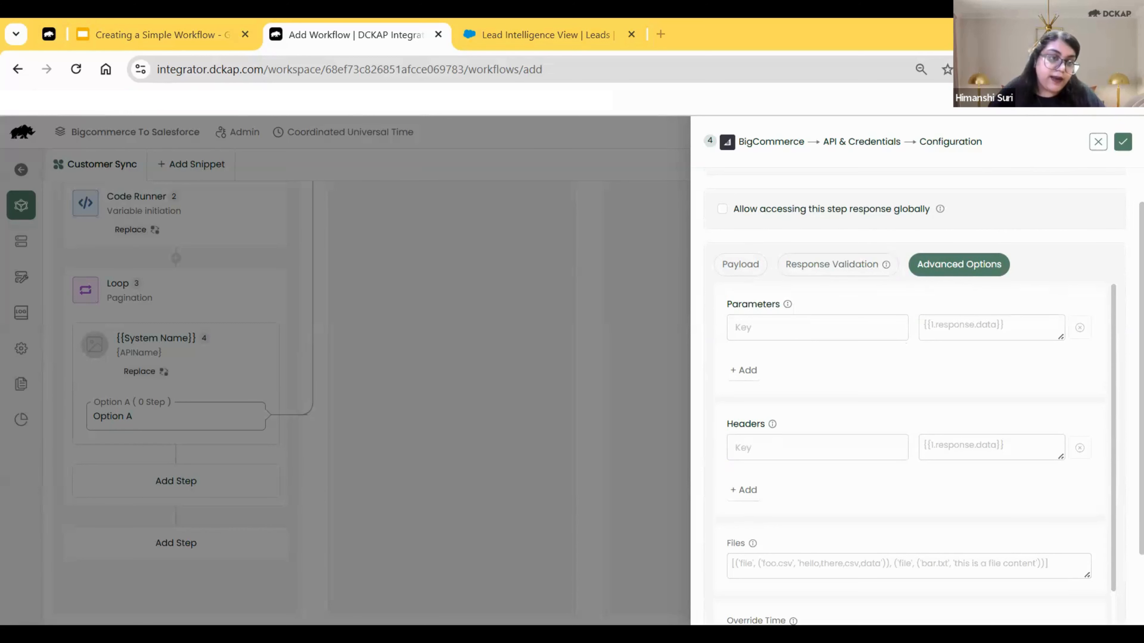
{"action": "left_click", "coordinate": [849, 326]}
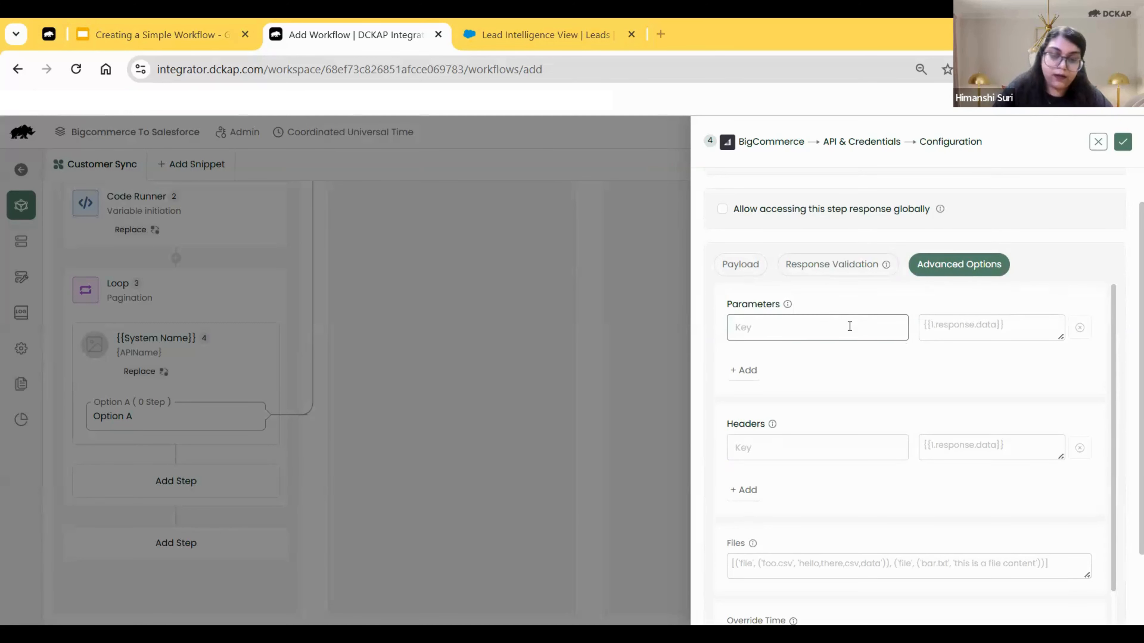
{"action": "type", "text": "limit"}
{"action": "left_click", "coordinate": [962, 329]}
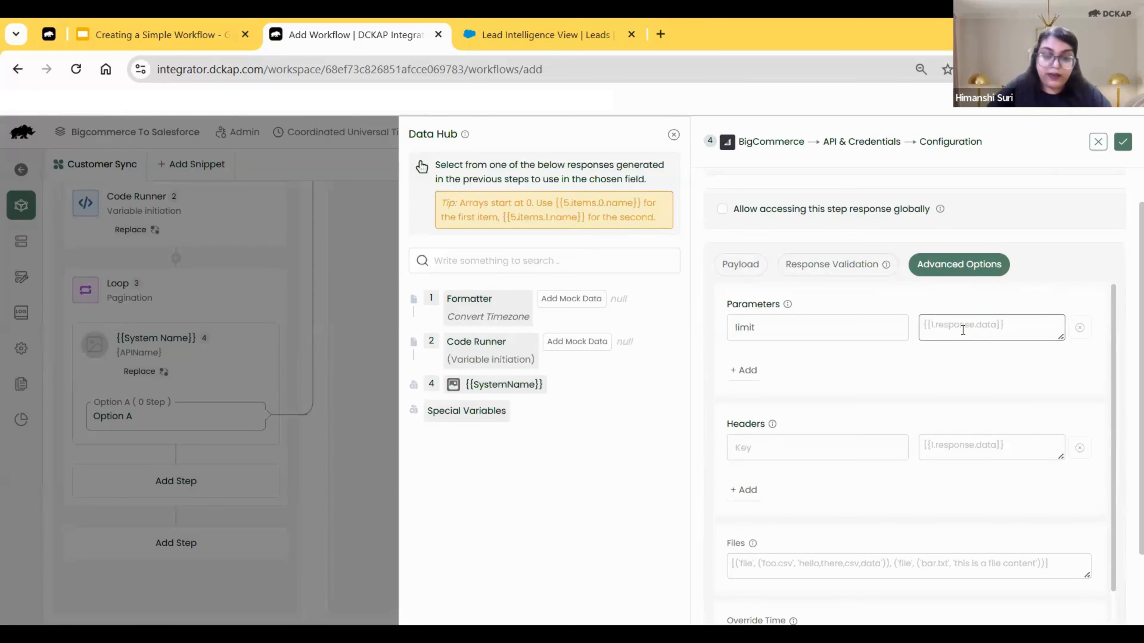
{"action": "type", "text": "10"}
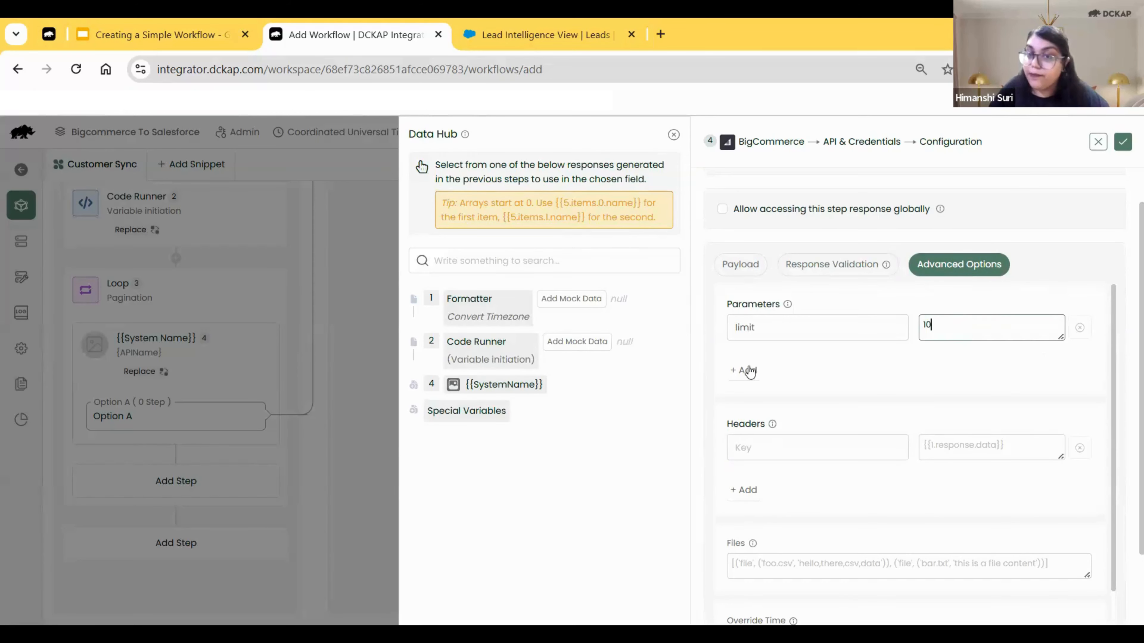
Add a second request parameter, date_modified:min, that takes the Formatter's response {{1}} as its value
{"action": "left_click", "coordinate": [744, 370]}
{"action": "left_click", "coordinate": [761, 363]}
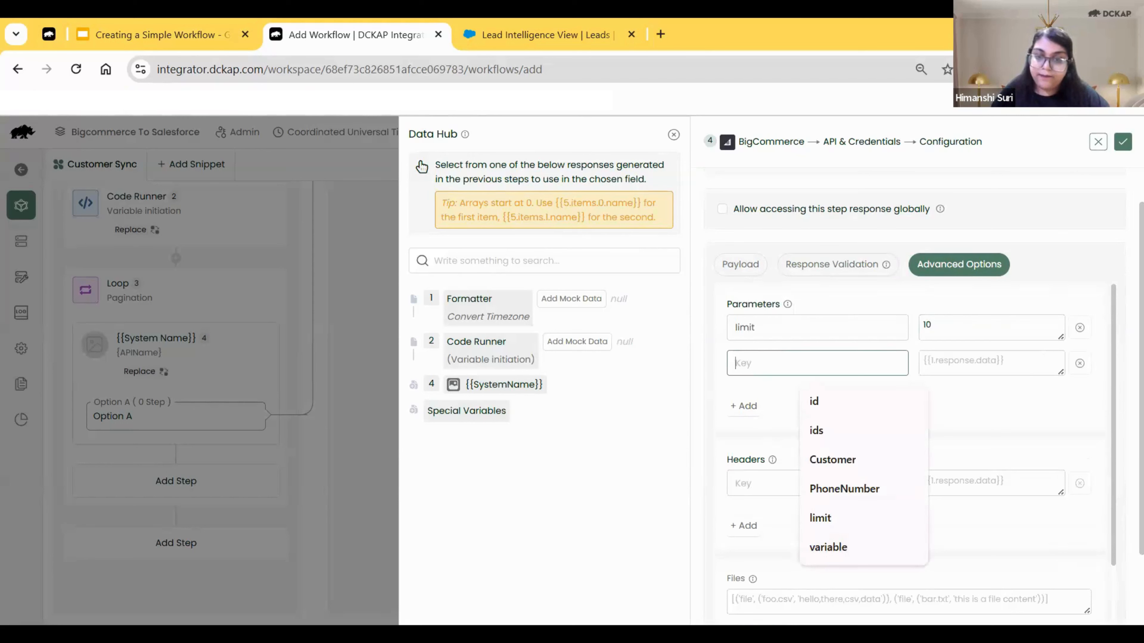
{"action": "left_click", "coordinate": [422, 167]}
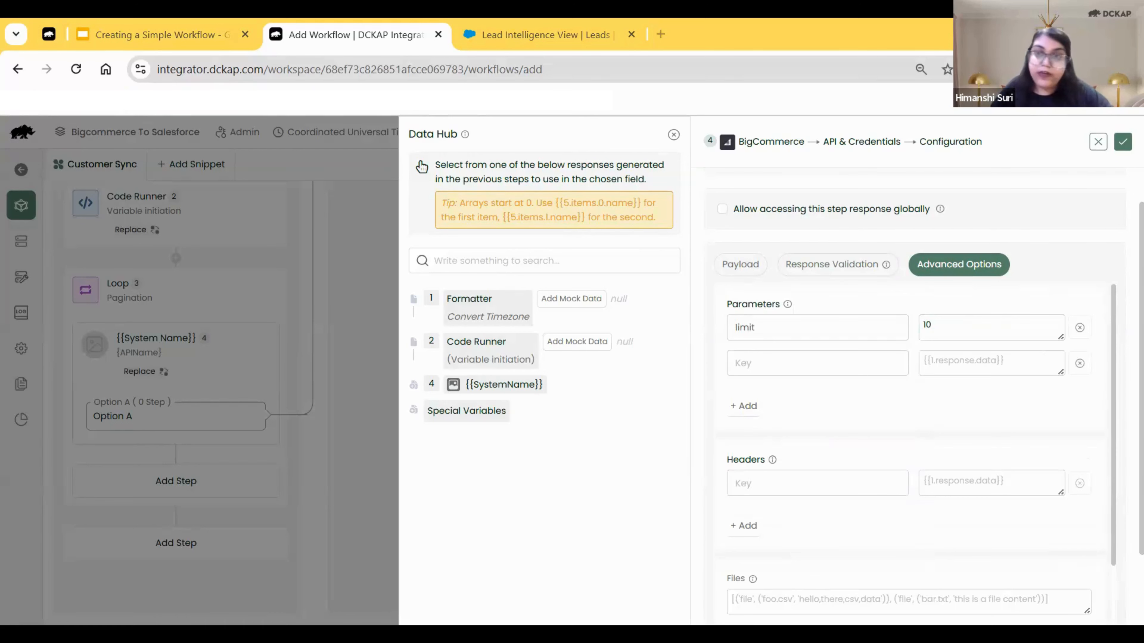
{"action": "left_click", "coordinate": [817, 363]}
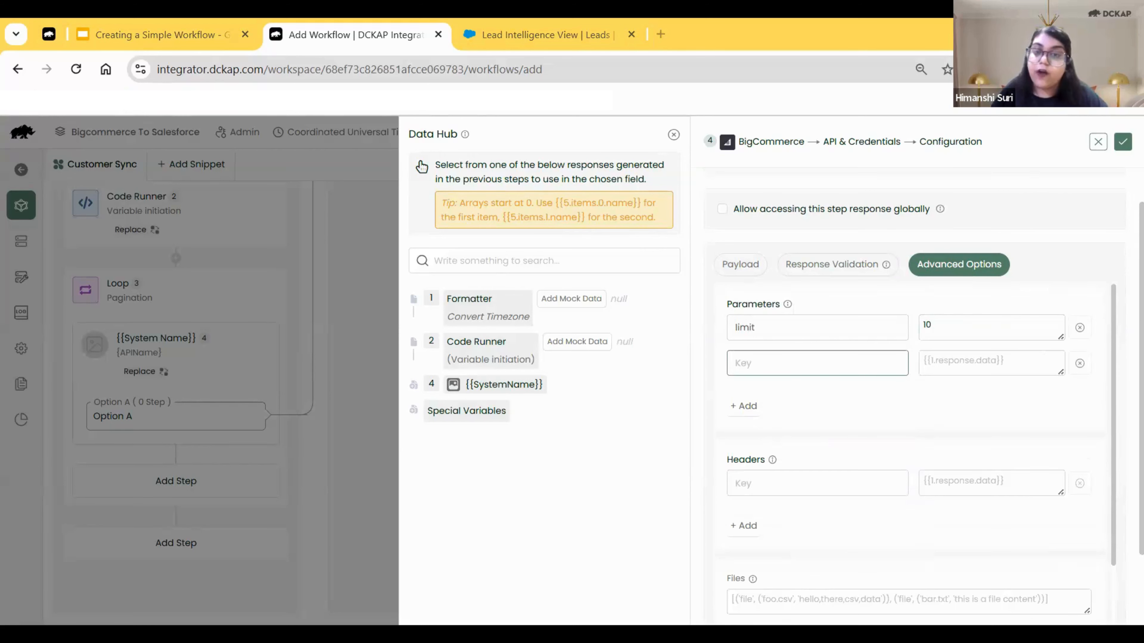
{"action": "left_click", "coordinate": [822, 370]}
{"action": "type", "text": "date_modified:min"}
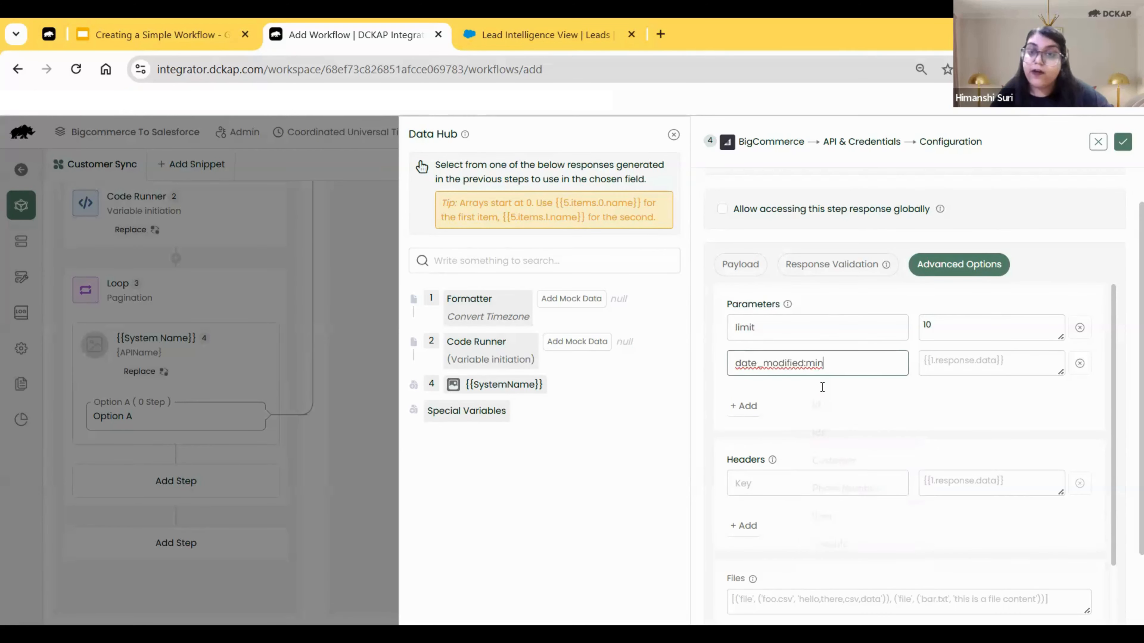
{"action": "left_click", "coordinate": [980, 369]}
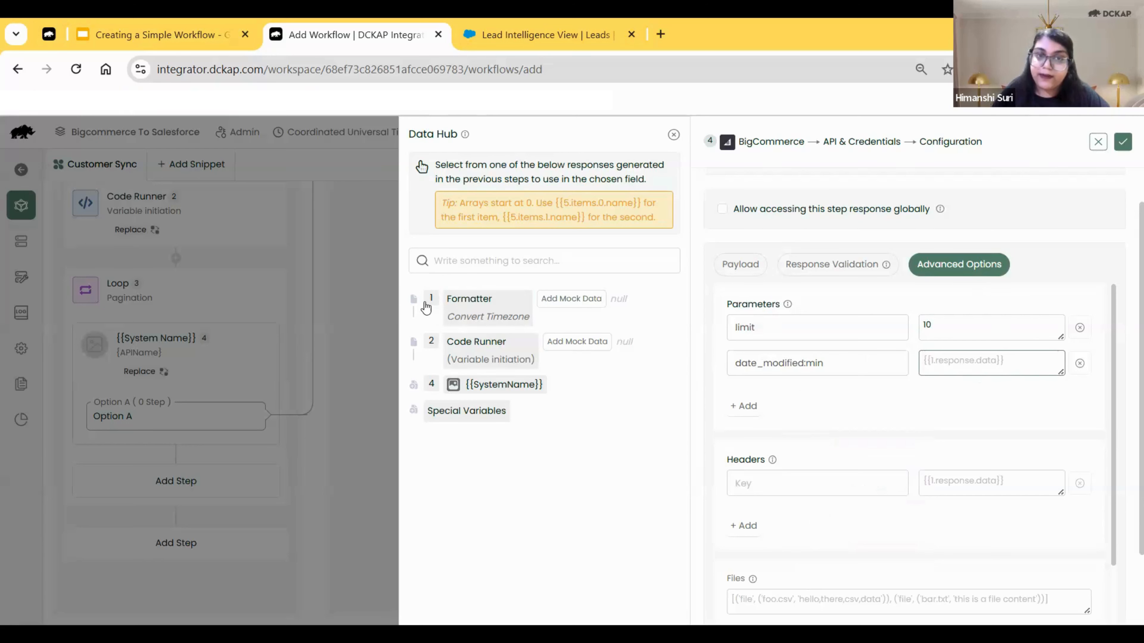
{"action": "left_click", "coordinate": [448, 301]}
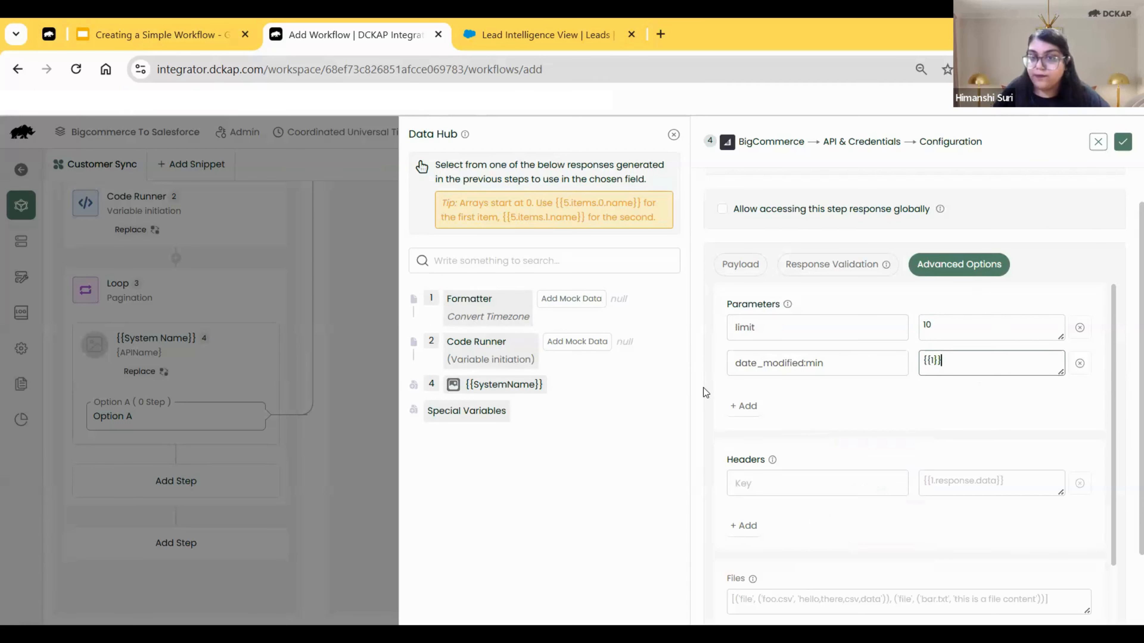
Add a third request parameter, page, that takes the Code Runner's page variable {{2.page}} as its value
{"action": "left_click", "coordinate": [744, 405]}
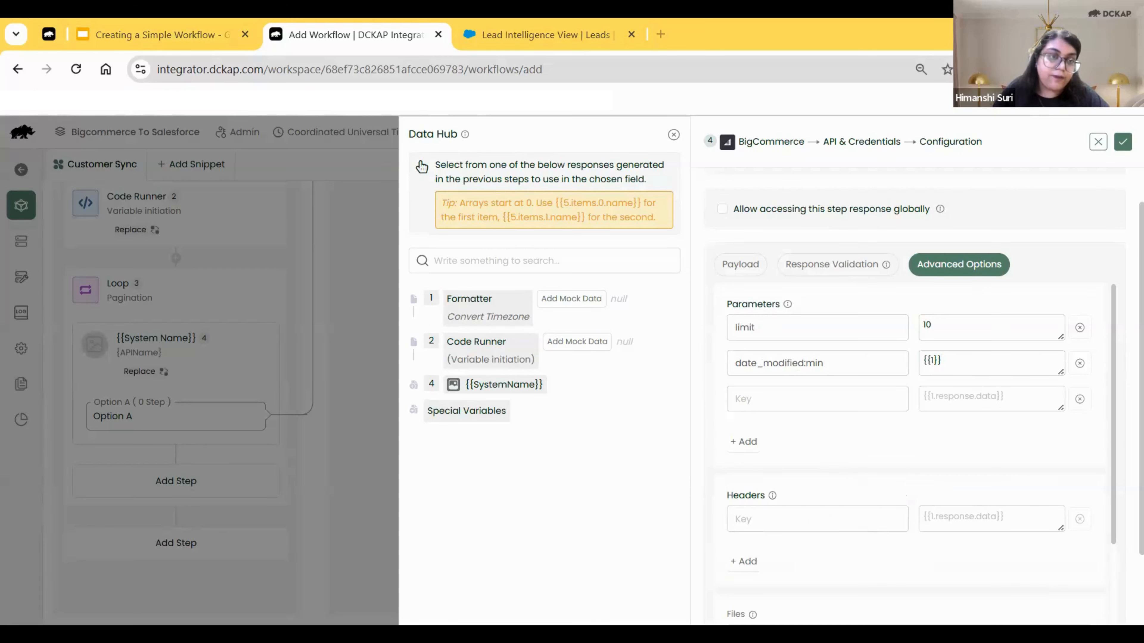
{"action": "left_click", "coordinate": [857, 401]}
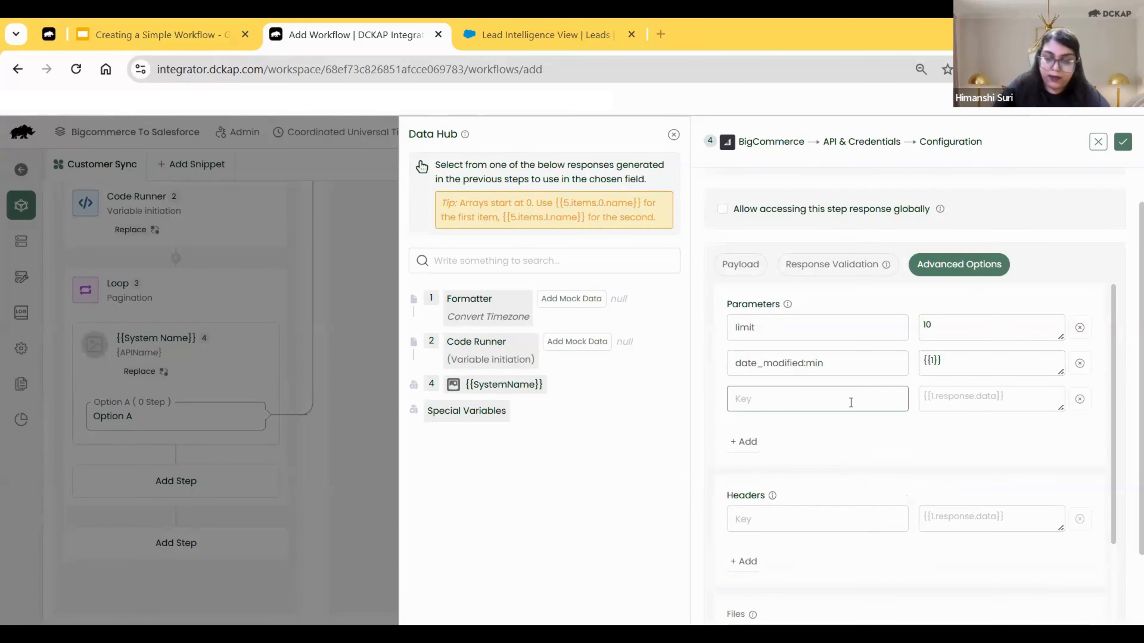
{"action": "type", "text": "page"}
{"action": "left_click", "coordinate": [976, 392]}
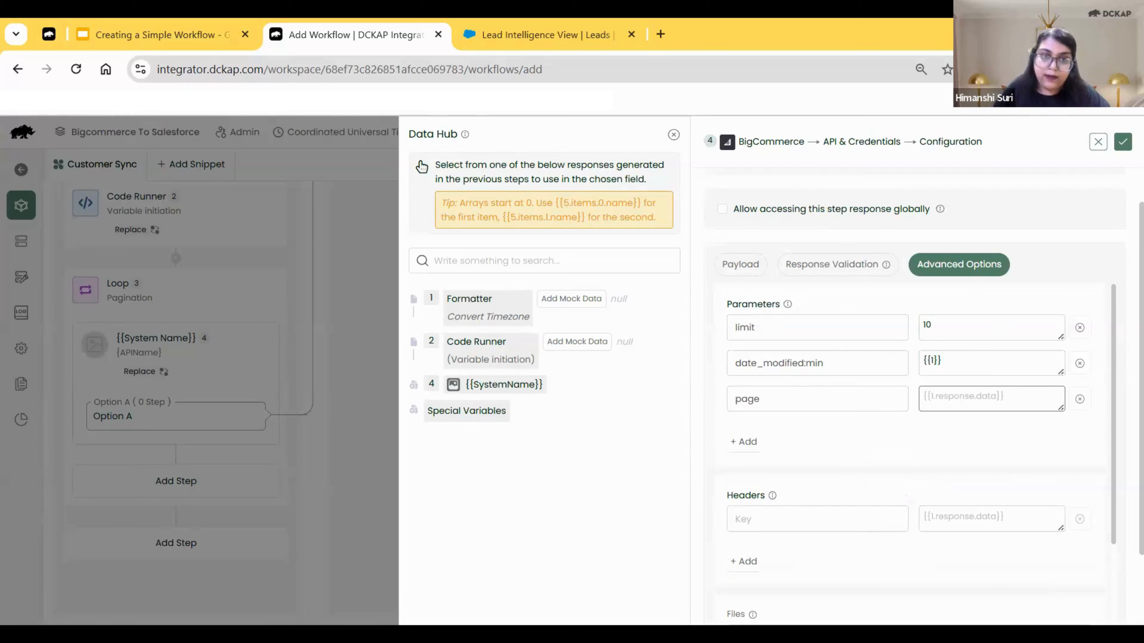
{"action": "left_click", "coordinate": [468, 343]}
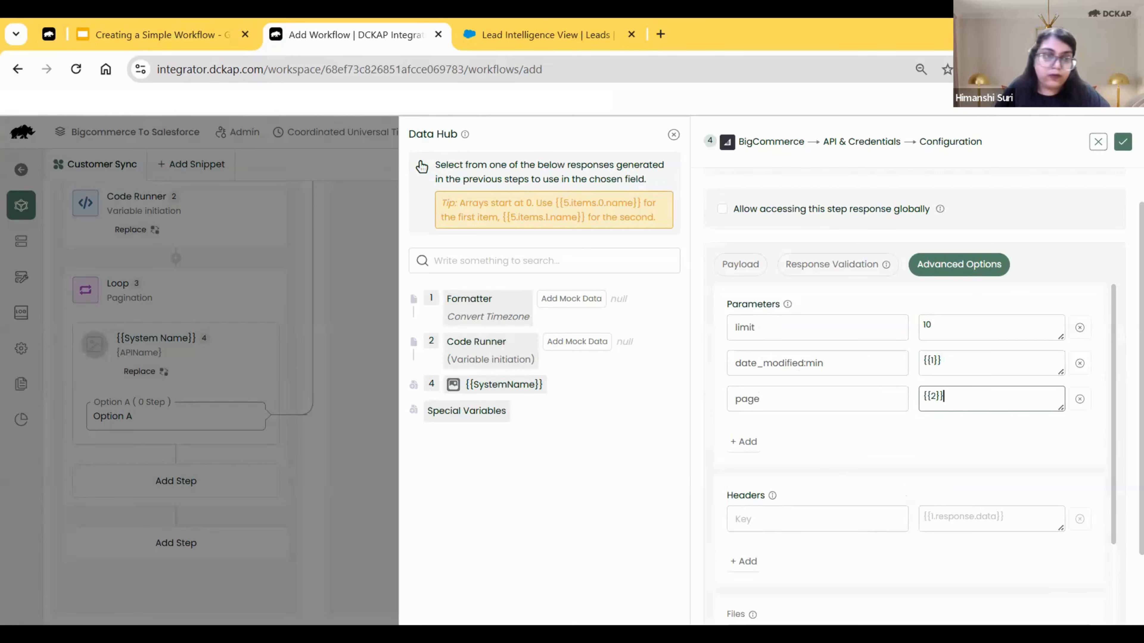
{"action": "left_click", "coordinate": [937, 399]}
{"action": "type", "text": ".pag"}
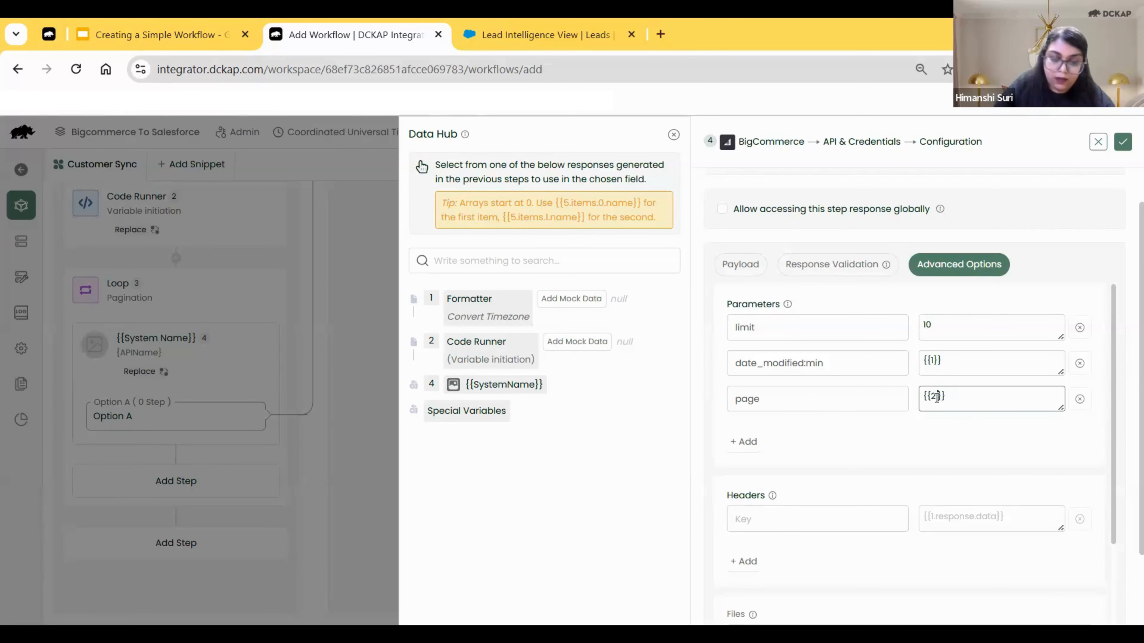
{"action": "type", "text": "e"}
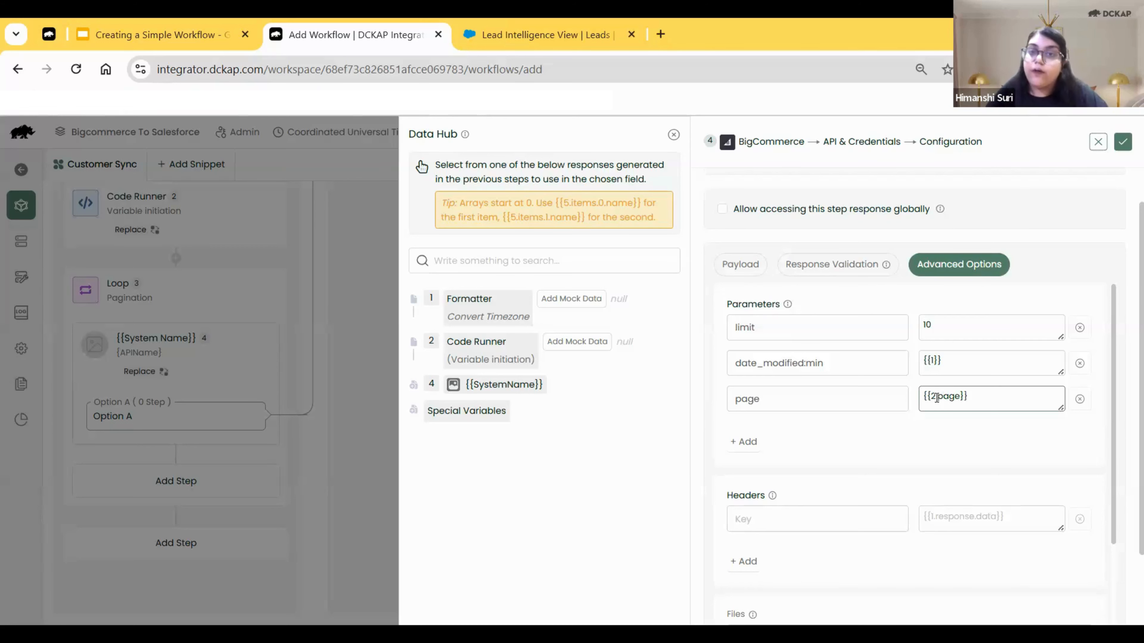
Enable console log output for the BigCommerce step and save its configuration
{"action": "left_click_drag", "start_coordinate": [1112, 387], "coordinate": [1105, 452]}
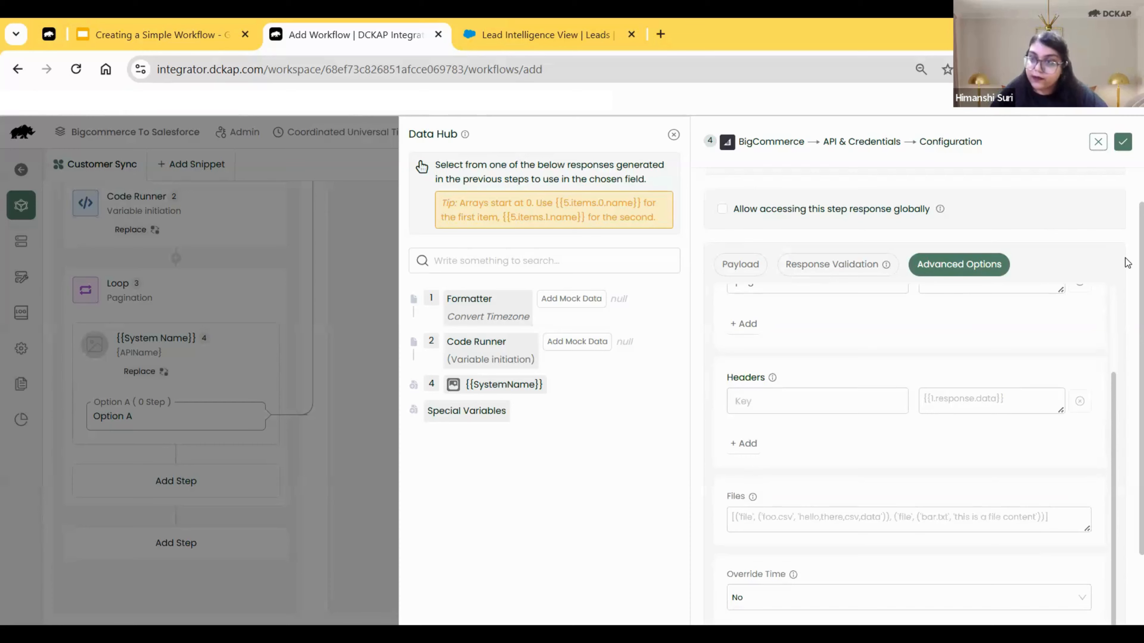
{"action": "scroll", "coordinate": [1127, 388], "scroll_direction": "down", "scroll_amount": 2}
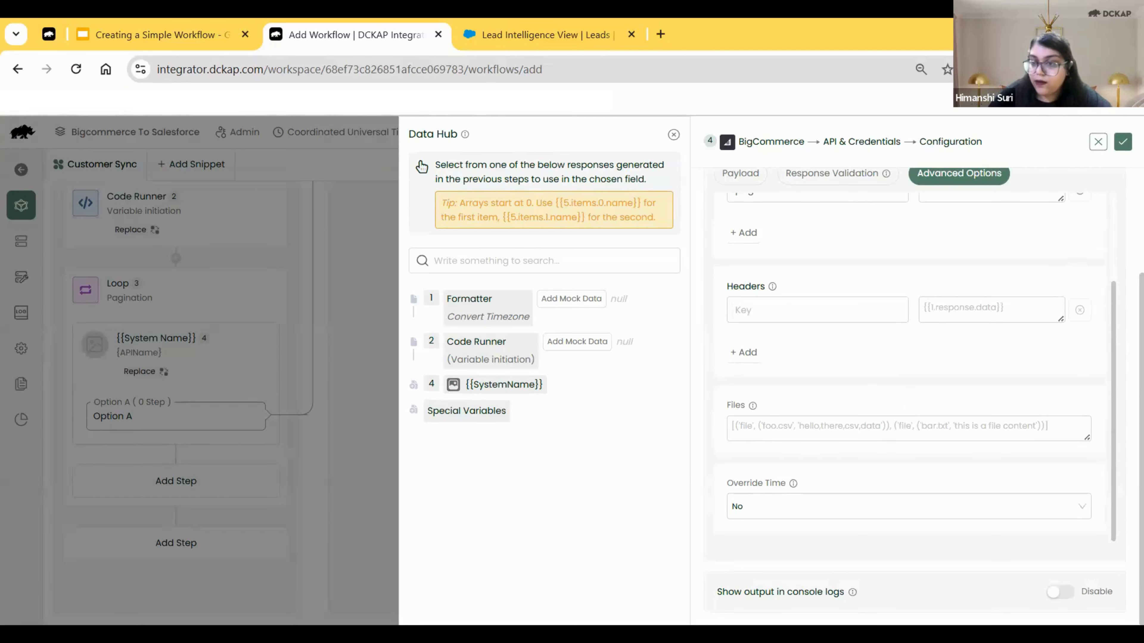
{"action": "left_click", "coordinate": [1061, 592]}
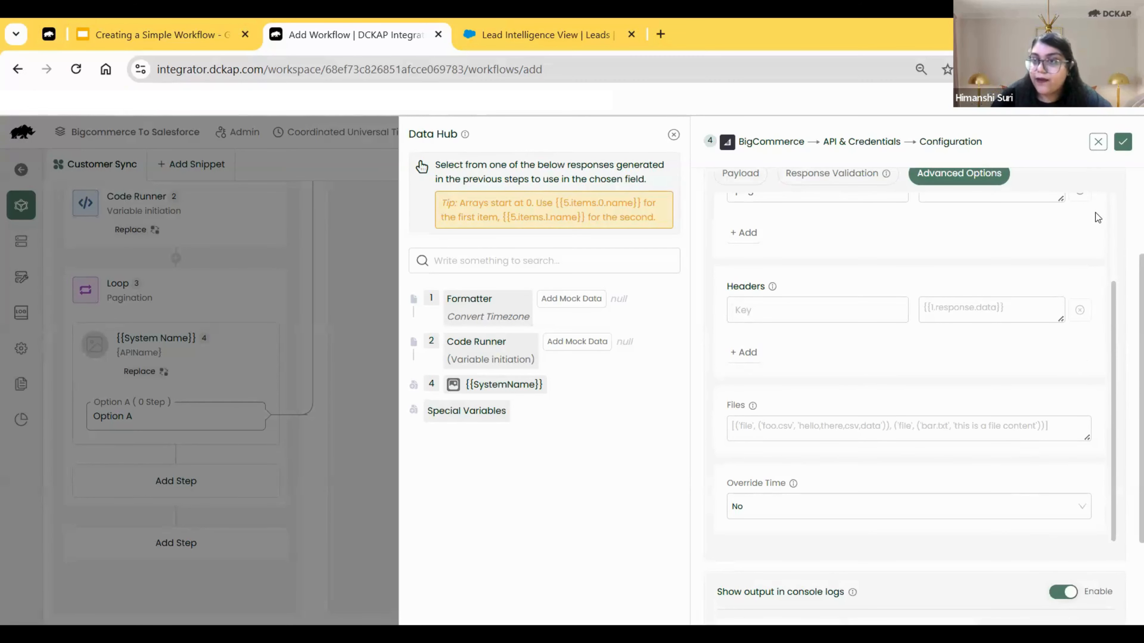
{"action": "left_click", "coordinate": [1122, 142]}
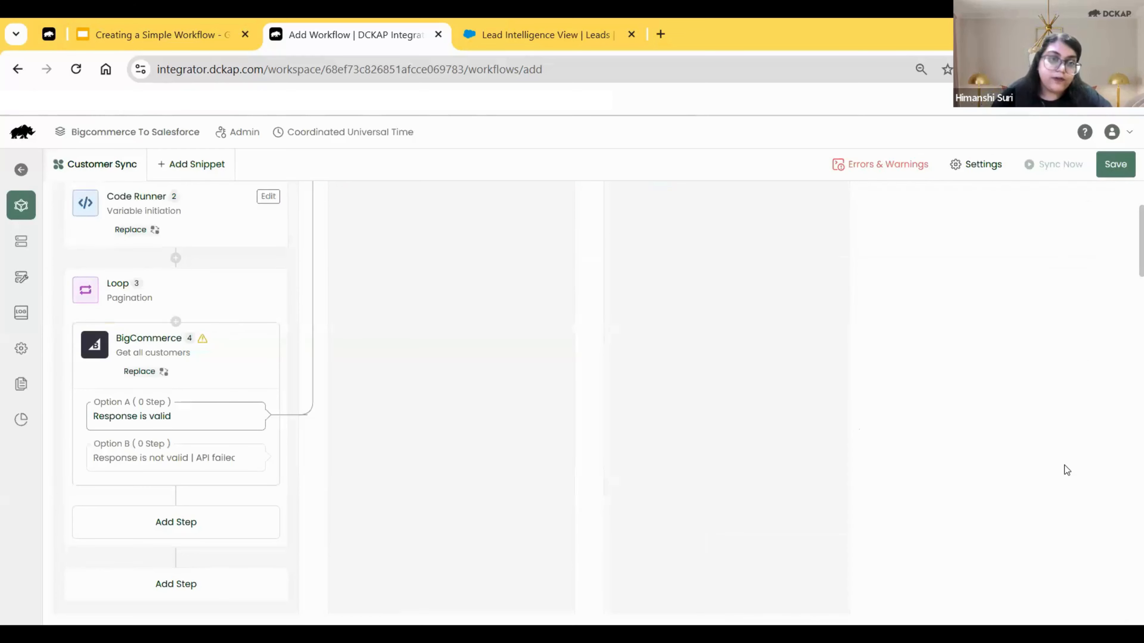
Add a Decision step to the BigCommerce step's "Response is valid" branch
{"action": "scroll", "coordinate": [1123, 227], "scroll_direction": "up", "scroll_amount": 3}
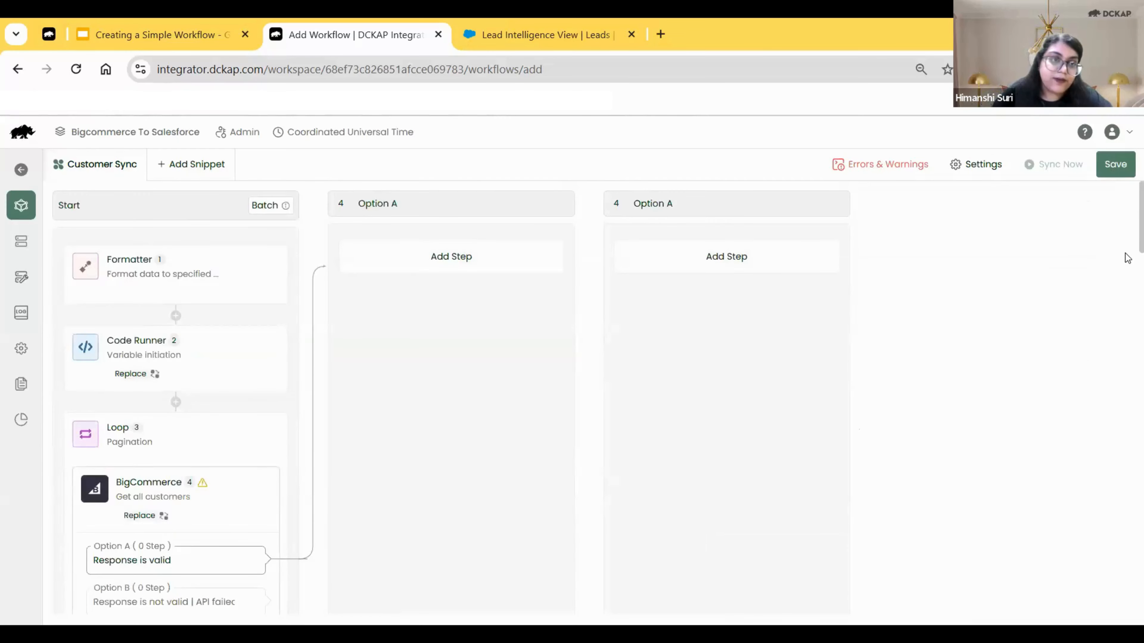
{"action": "scroll", "coordinate": [1127, 258], "scroll_direction": "down", "scroll_amount": 2}
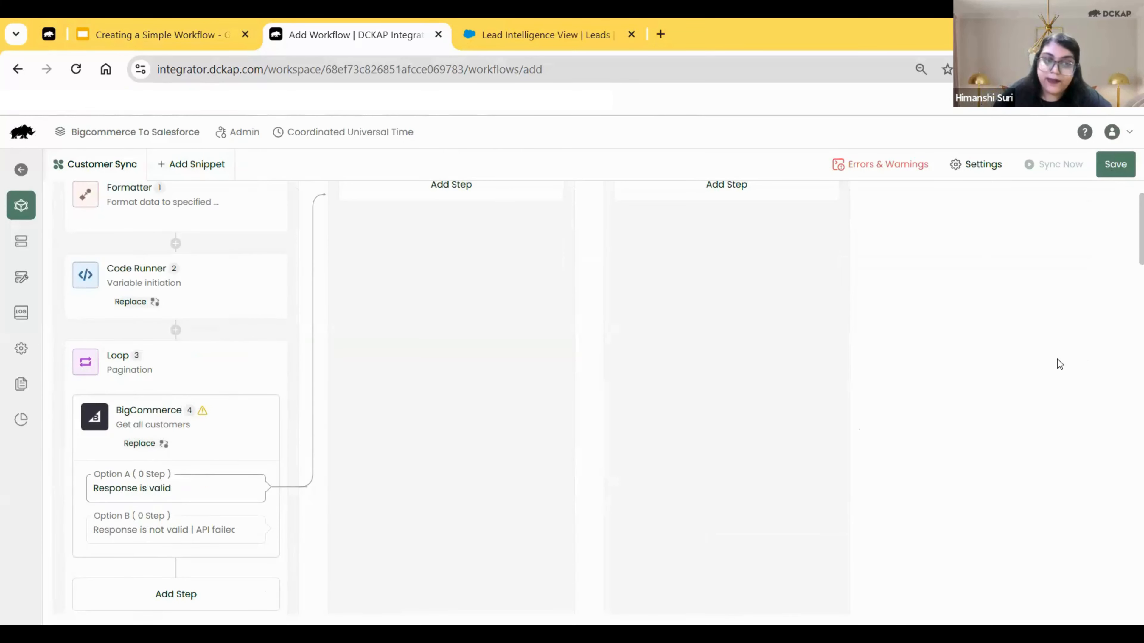
{"action": "scroll", "coordinate": [1124, 196], "scroll_direction": "up", "scroll_amount": 2}
{"action": "scroll", "coordinate": [1126, 228], "scroll_direction": "down", "scroll_amount": 2}
{"action": "scroll", "coordinate": [1127, 232], "scroll_direction": "up", "scroll_amount": 2}
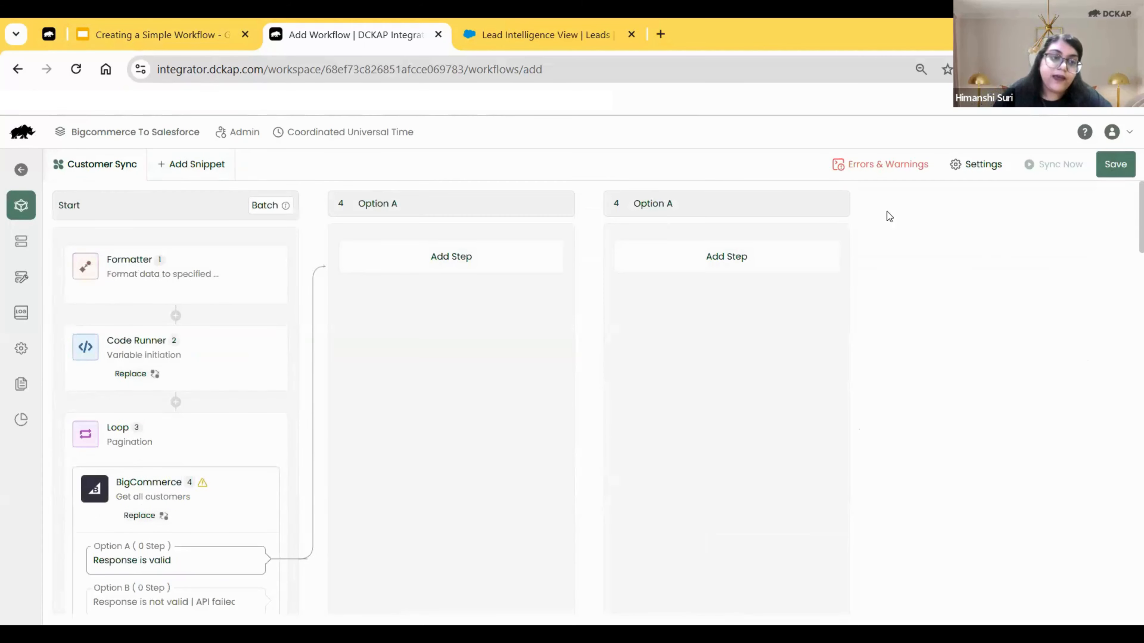
{"action": "left_click", "coordinate": [176, 569]}
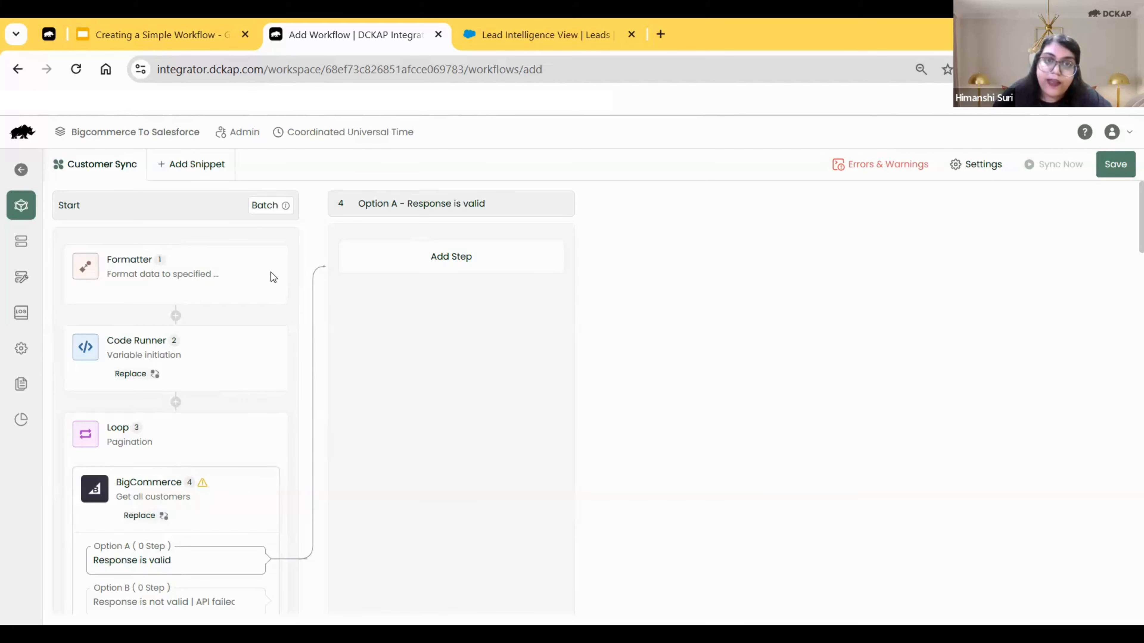
{"action": "left_click", "coordinate": [480, 252]}
{"action": "left_click", "coordinate": [503, 396]}
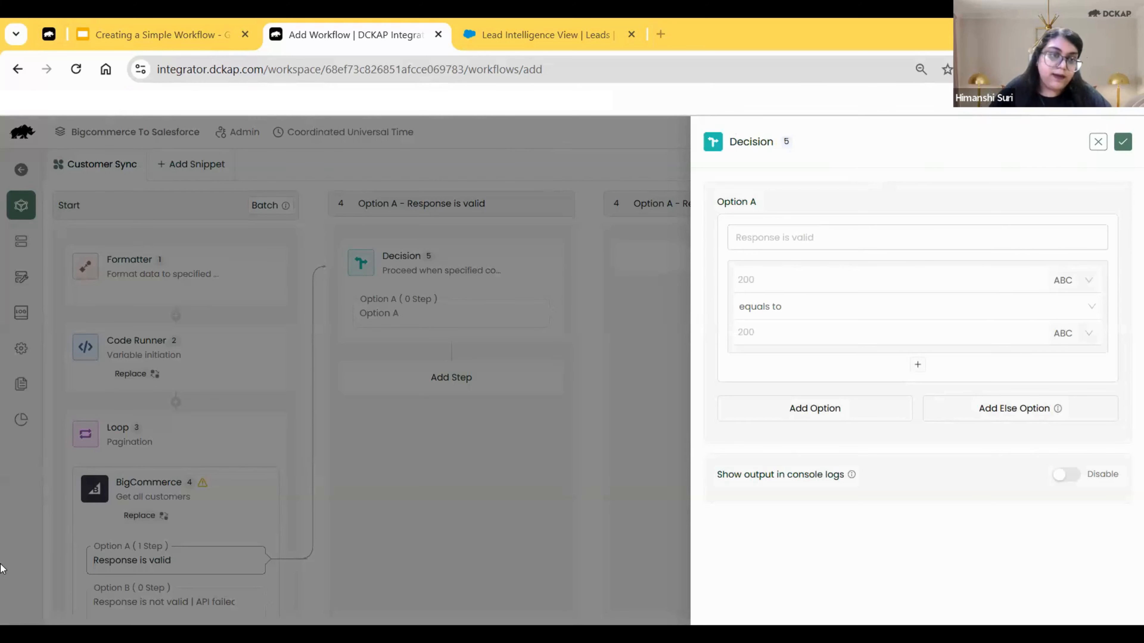
Name the Decision's Option A "Response exist" and use the BigCommerce response data {{4.response.data}} as its condition value
{"action": "left_click", "coordinate": [983, 248]}
{"action": "type", "text": "Response ex"}
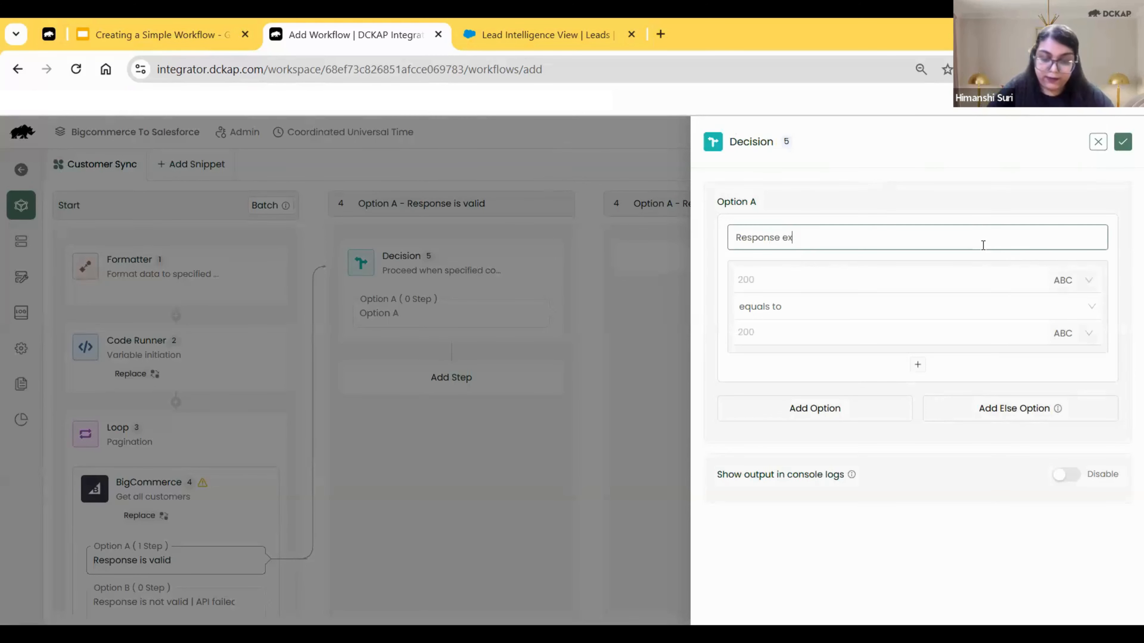
{"action": "type", "text": "ist"}
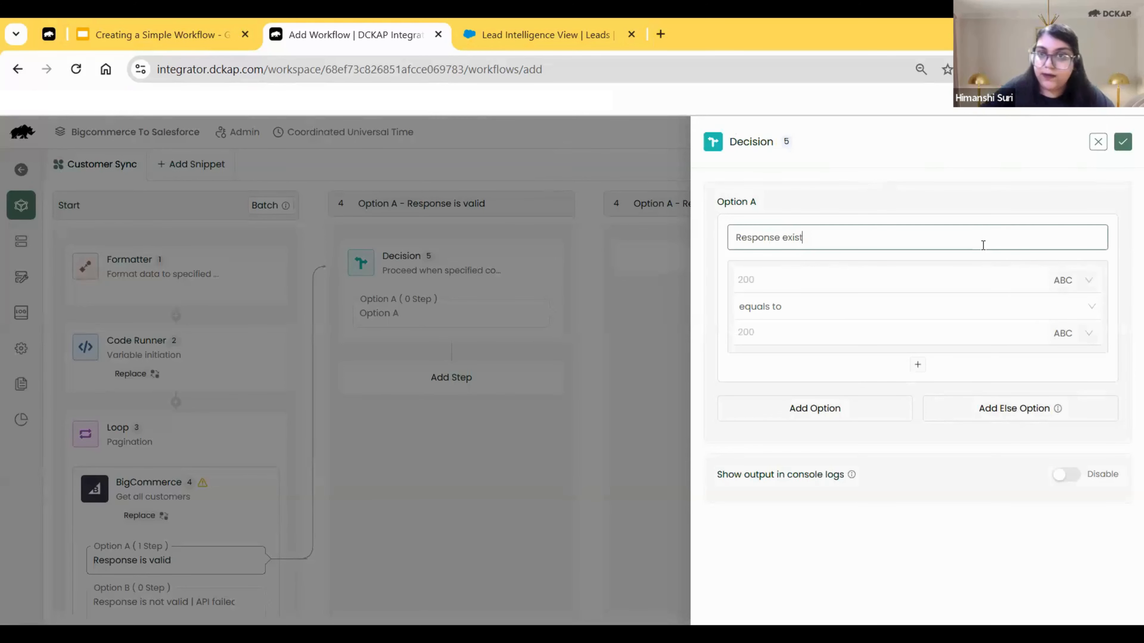
{"action": "left_click", "coordinate": [946, 278]}
{"action": "left_click", "coordinate": [380, 386]}
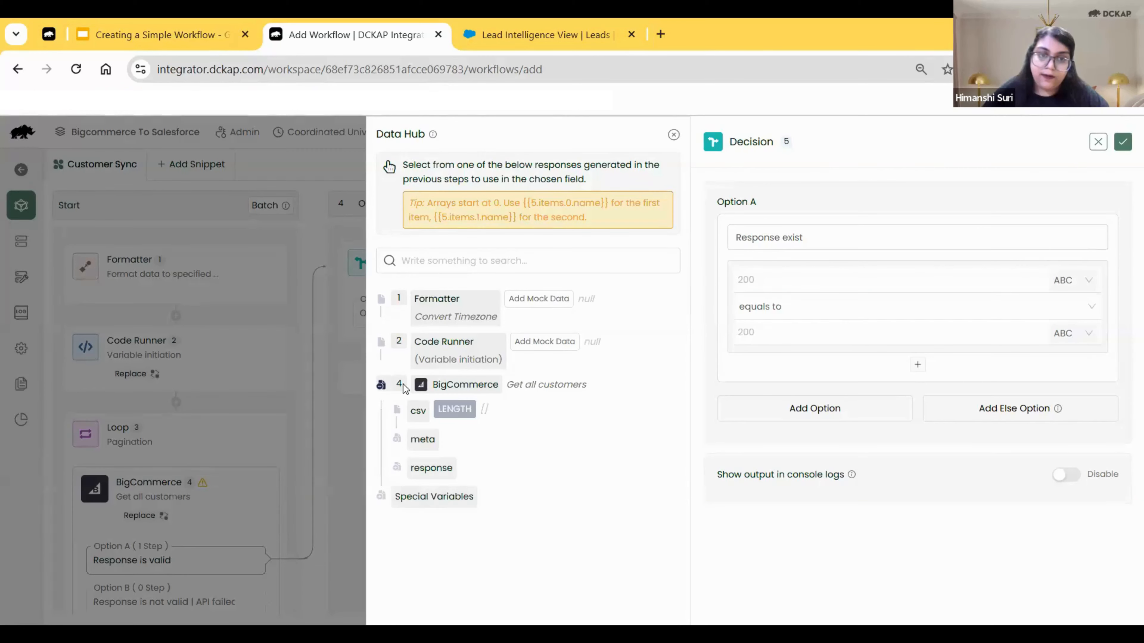
{"action": "left_click", "coordinate": [397, 466]}
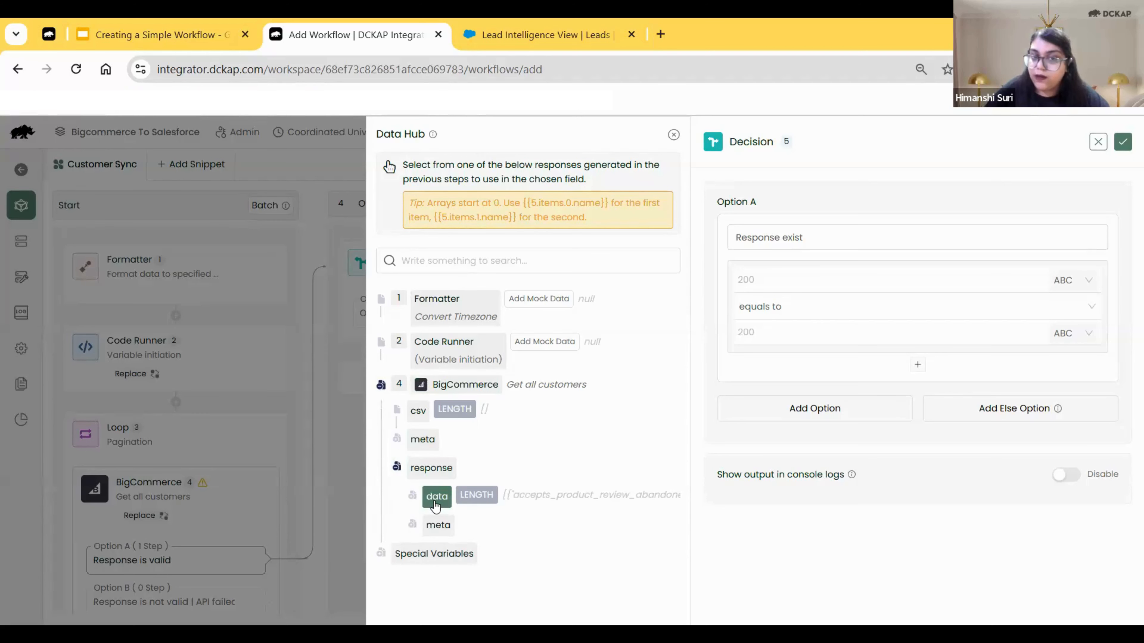
{"action": "left_click", "coordinate": [448, 495]}
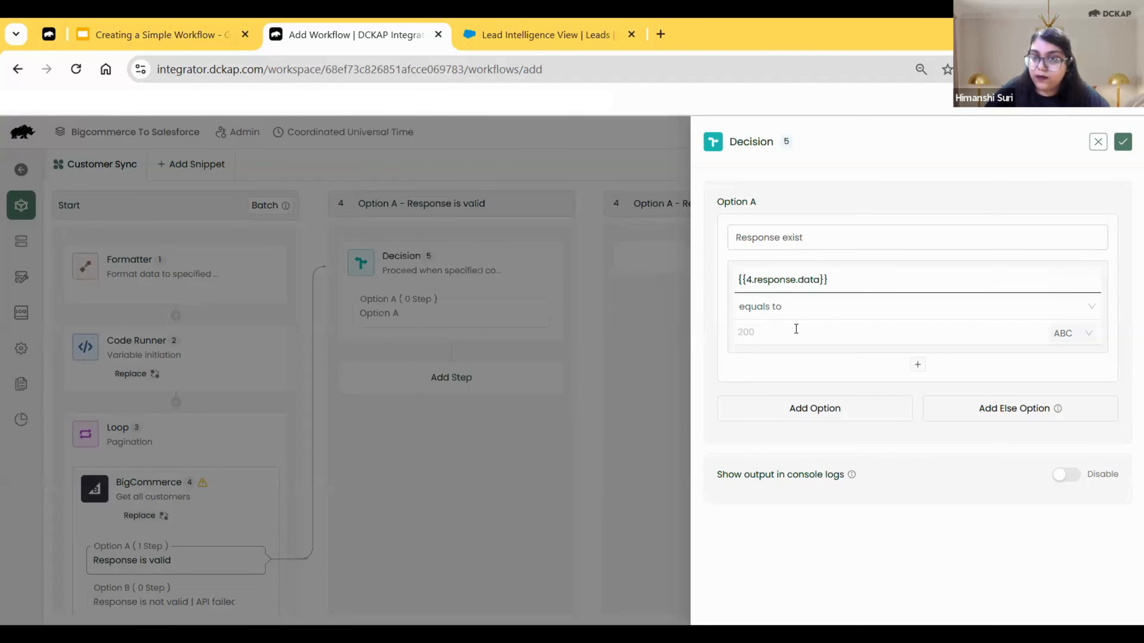
Set the condition's operator to "is true", then enable console log output and save the Decision step
{"action": "left_click", "coordinate": [1086, 315]}
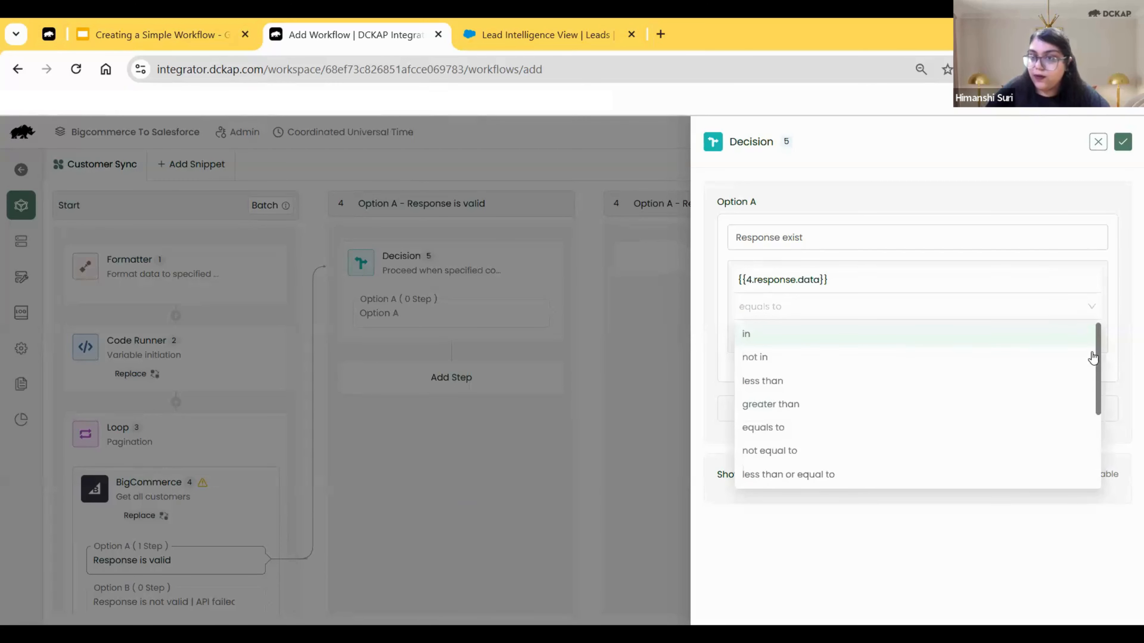
{"action": "left_click_drag", "start_coordinate": [1097, 360], "coordinate": [1098, 408]}
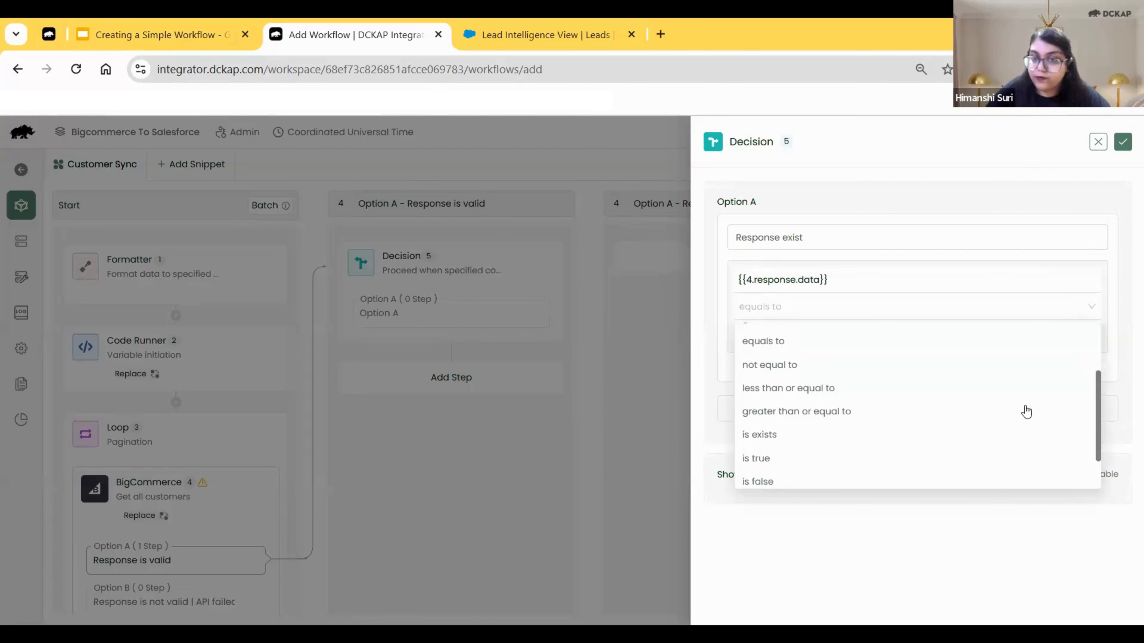
{"action": "left_click", "coordinate": [799, 466]}
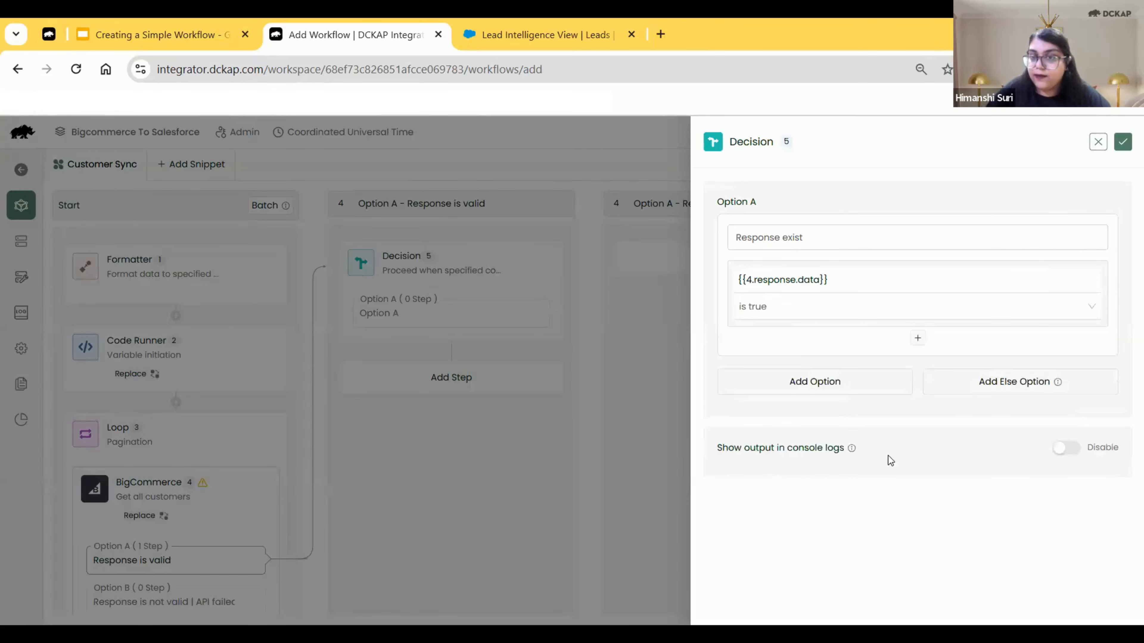
{"action": "left_click", "coordinate": [1078, 449]}
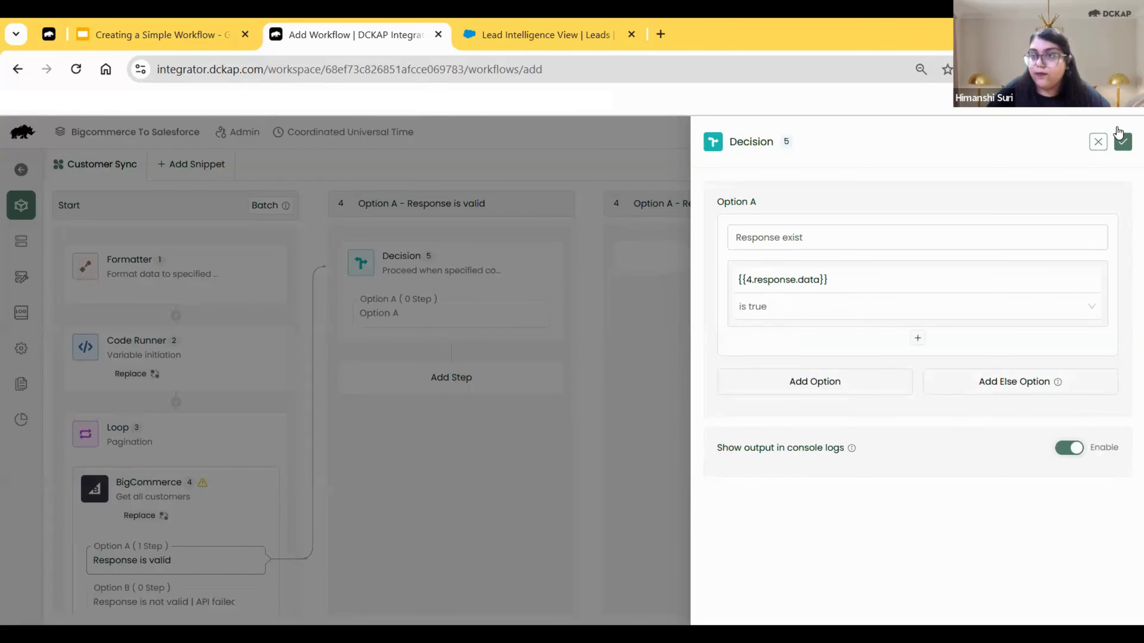
{"action": "left_click", "coordinate": [1122, 142]}
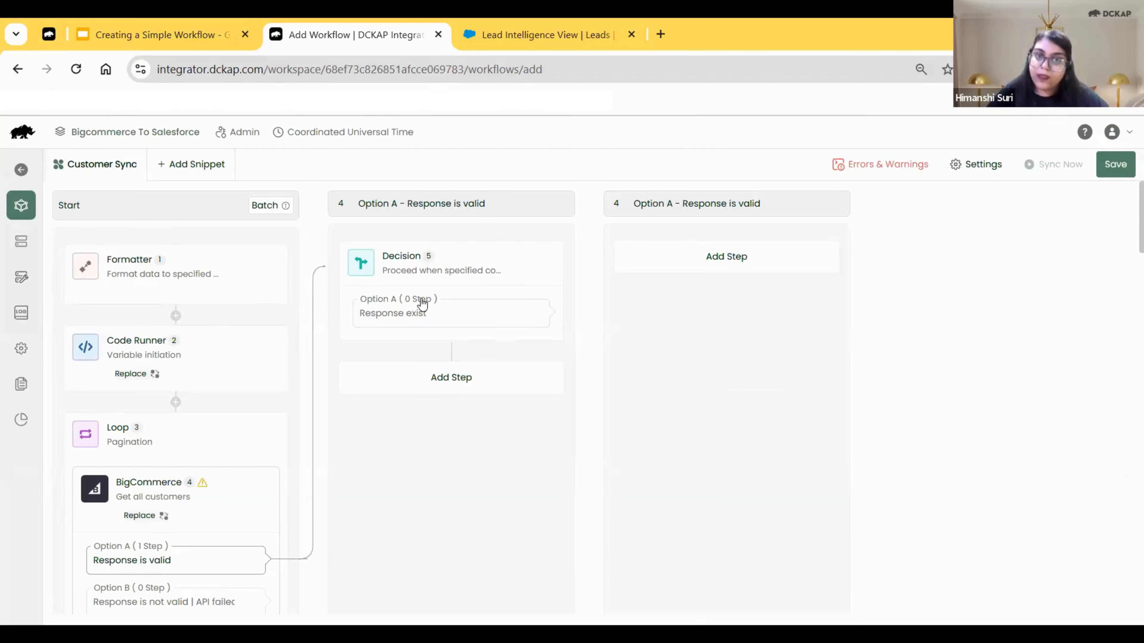
Add a Code Runner step to the Decision's "Response exist" branch
{"action": "left_click", "coordinate": [450, 324]}
{"action": "left_click", "coordinate": [713, 266]}
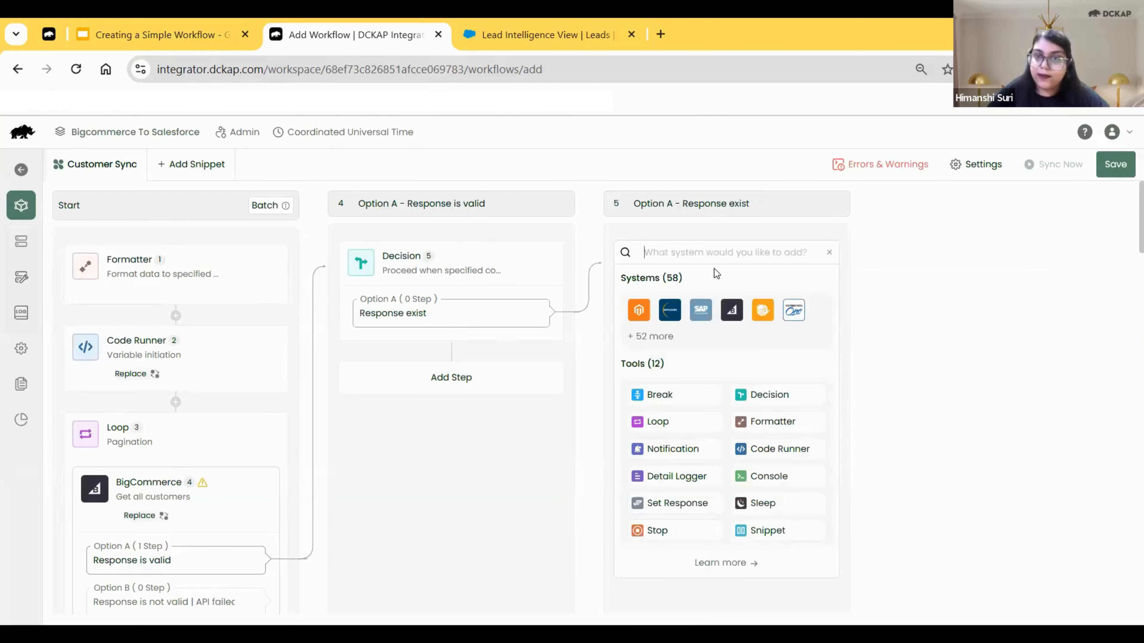
{"action": "left_click", "coordinate": [779, 449]}
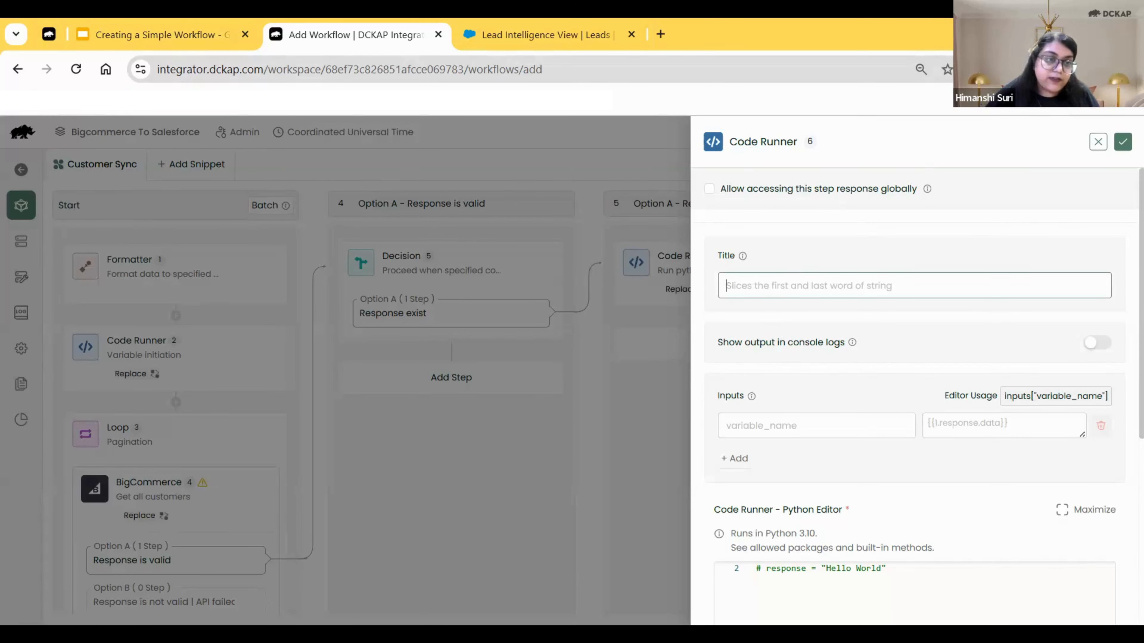
Title the new Code Runner step "Modify page" and enable its console log output
{"action": "key", "text": "alt+Tab"}
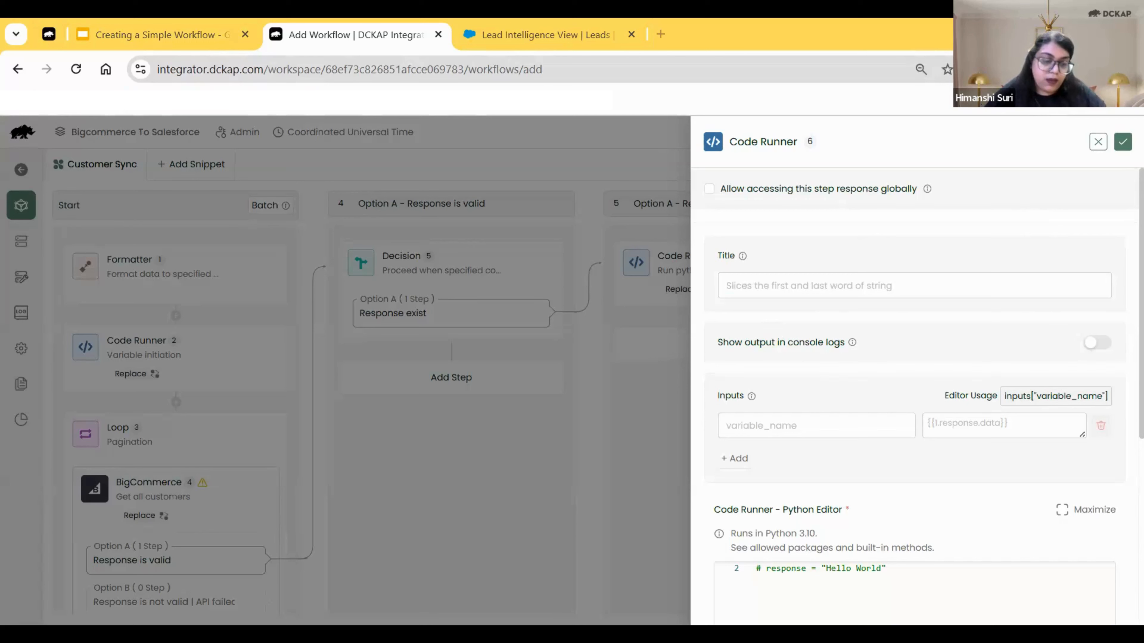
{"action": "left_click", "coordinate": [829, 285]}
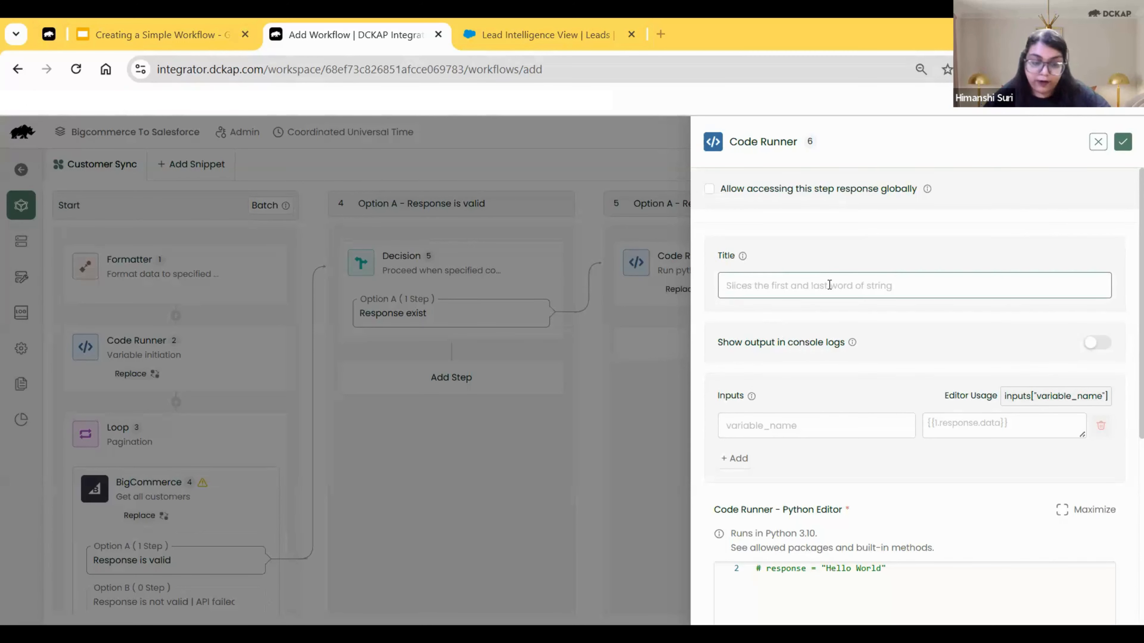
{"action": "type", "text": "Modify page"}
{"action": "left_click", "coordinate": [1097, 343]}
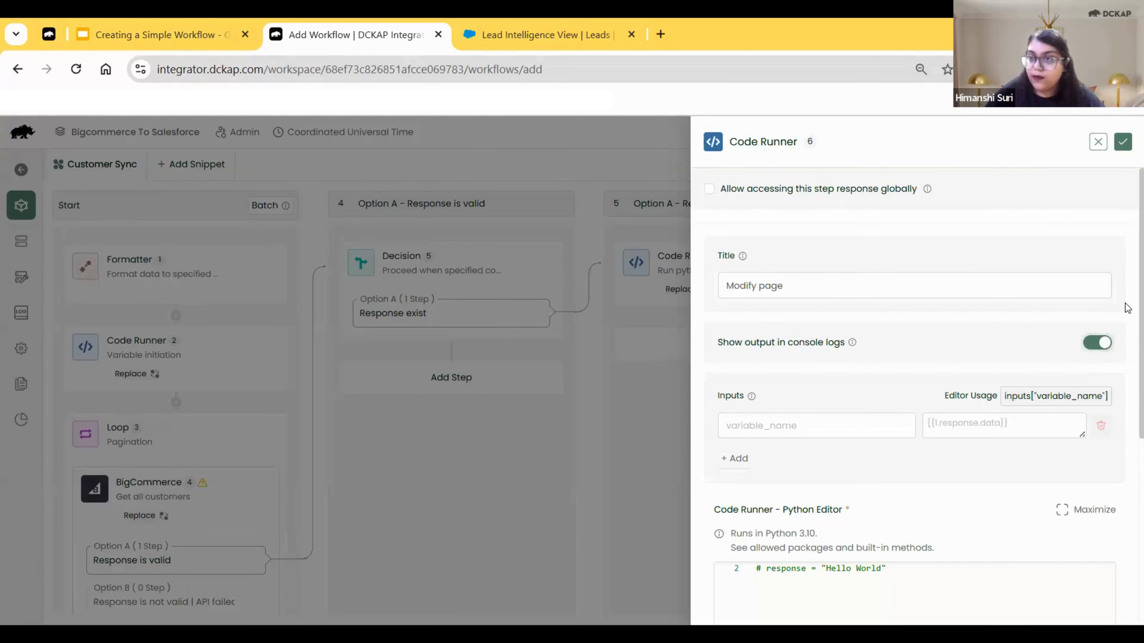
Define a Code Runner input named variable that takes the Variable initiation step's response {{2}} as its value
{"action": "scroll", "coordinate": [1127, 346], "scroll_direction": "down", "scroll_amount": 3}
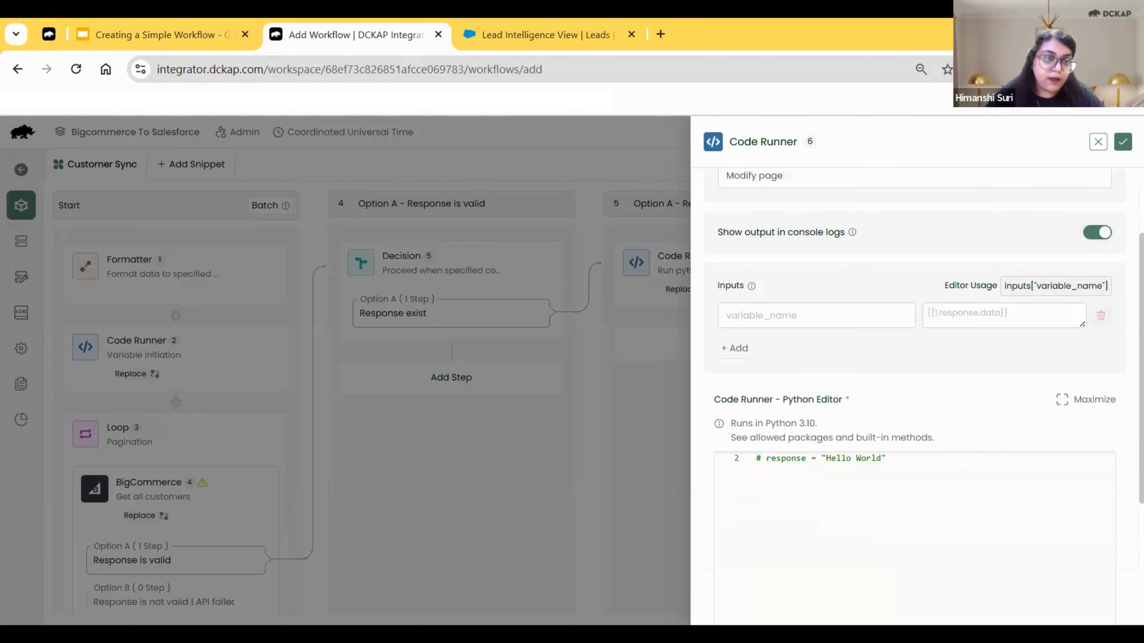
{"action": "left_click", "coordinate": [815, 316]}
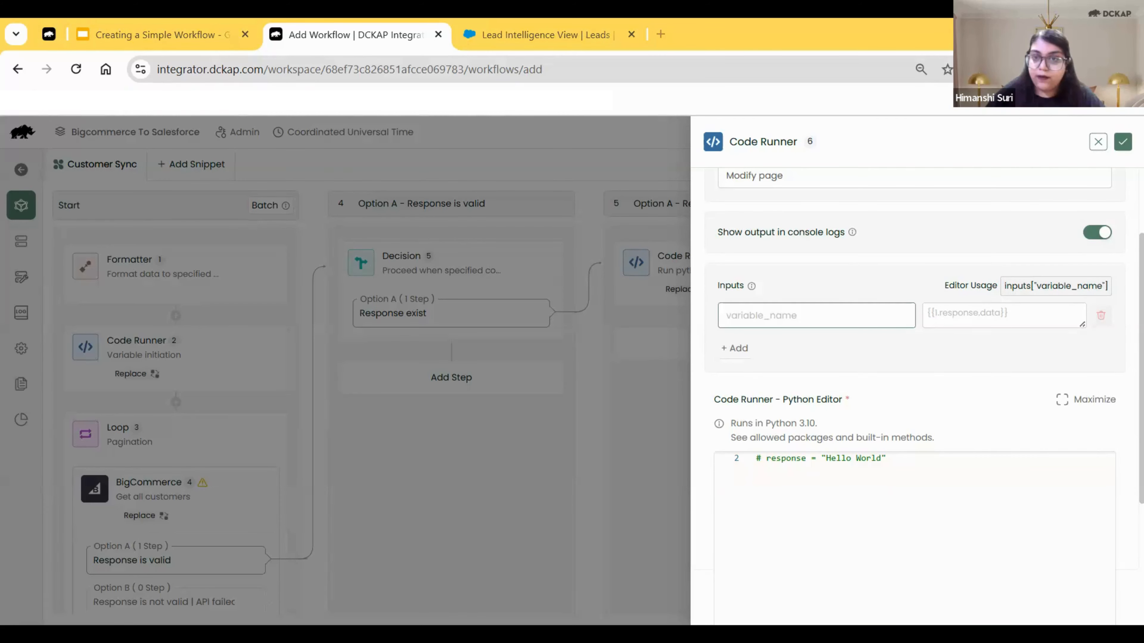
{"action": "left_click", "coordinate": [821, 500]}
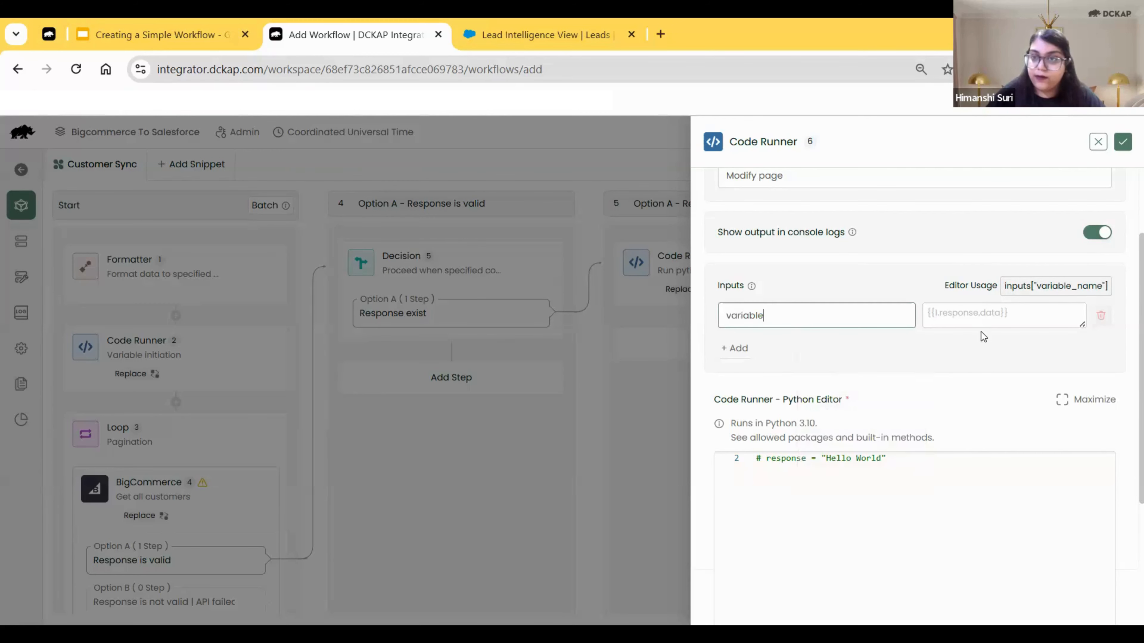
{"action": "left_click", "coordinate": [973, 314]}
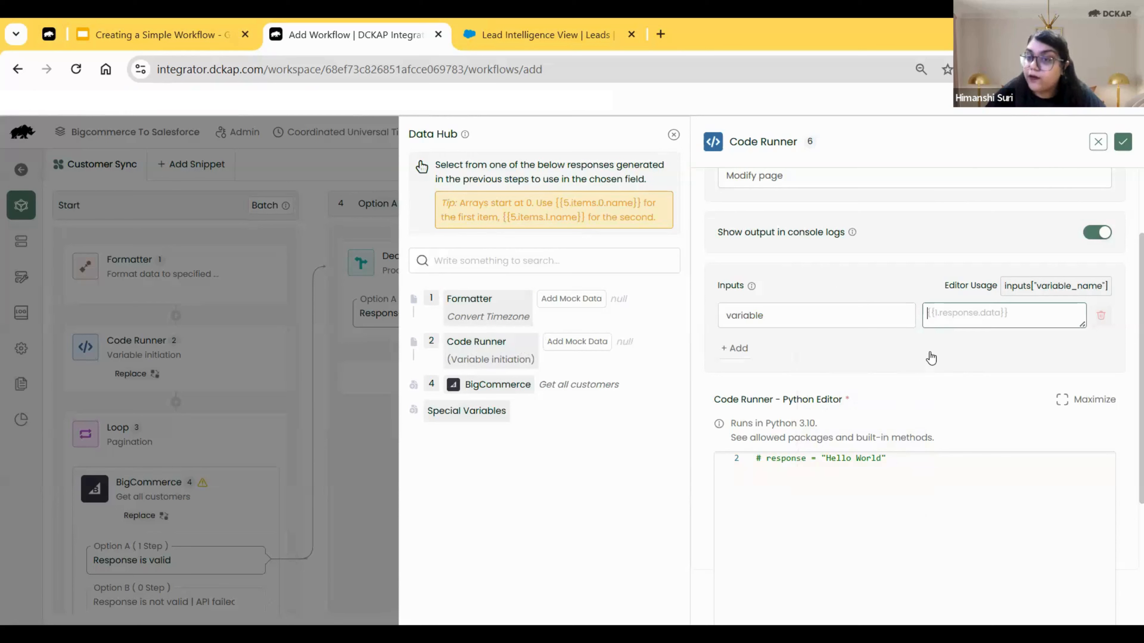
{"action": "left_click", "coordinate": [468, 343]}
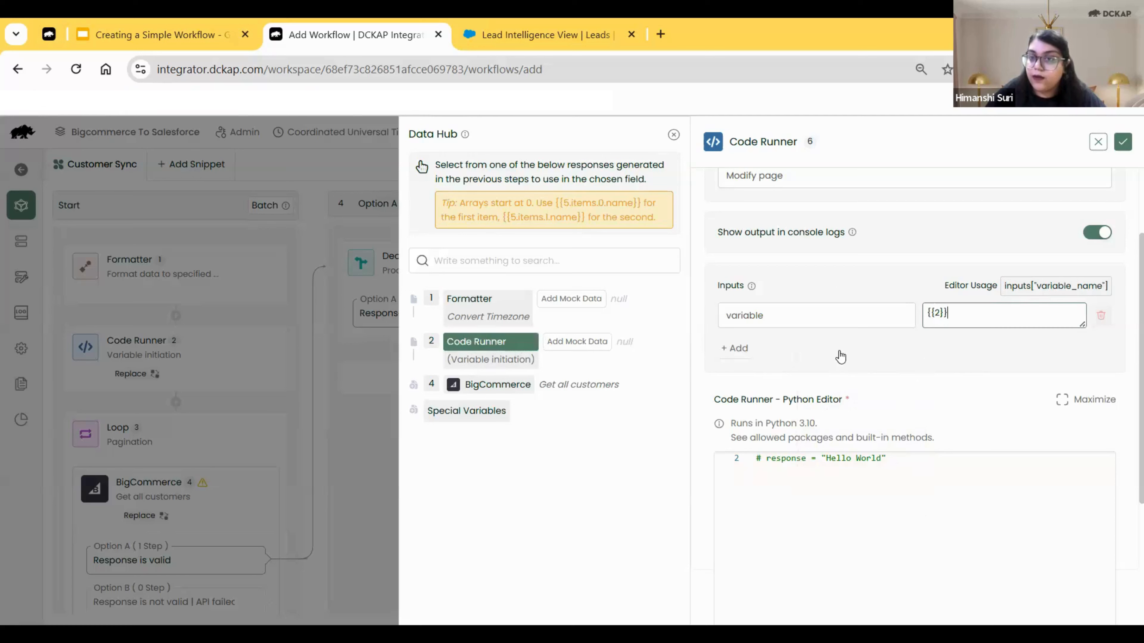
Write the Python code variable = inputs["variable"], variable["page"]+=1 and response = variable, and save the Modify page Code Runner
{"action": "left_click", "coordinate": [891, 476]}
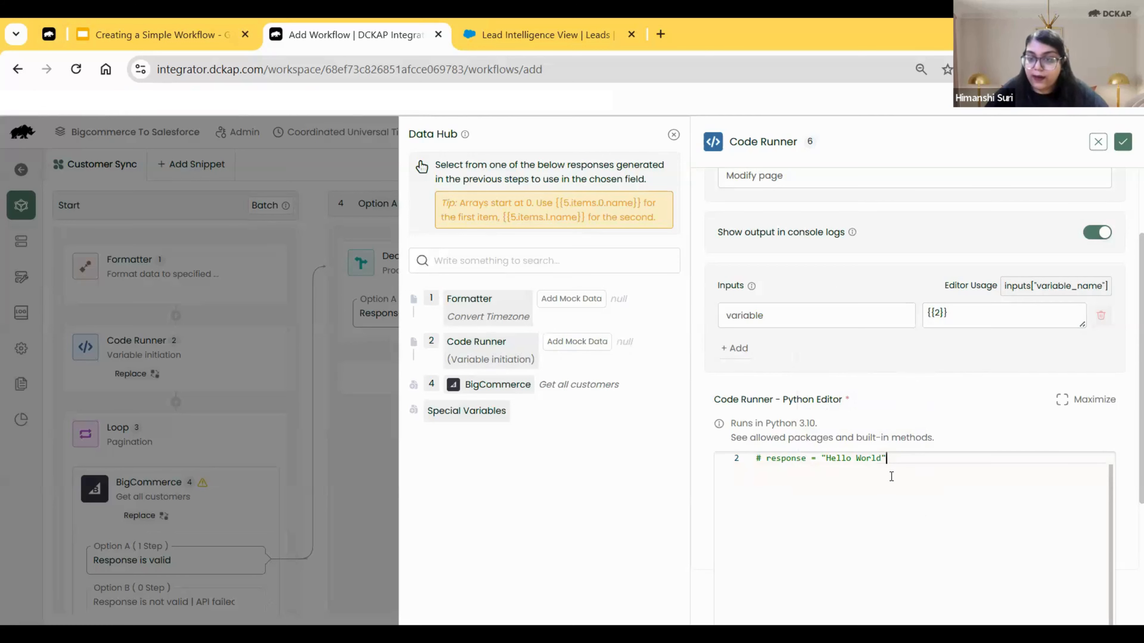
{"action": "key", "text": "Return"}
{"action": "key", "text": "Return"}
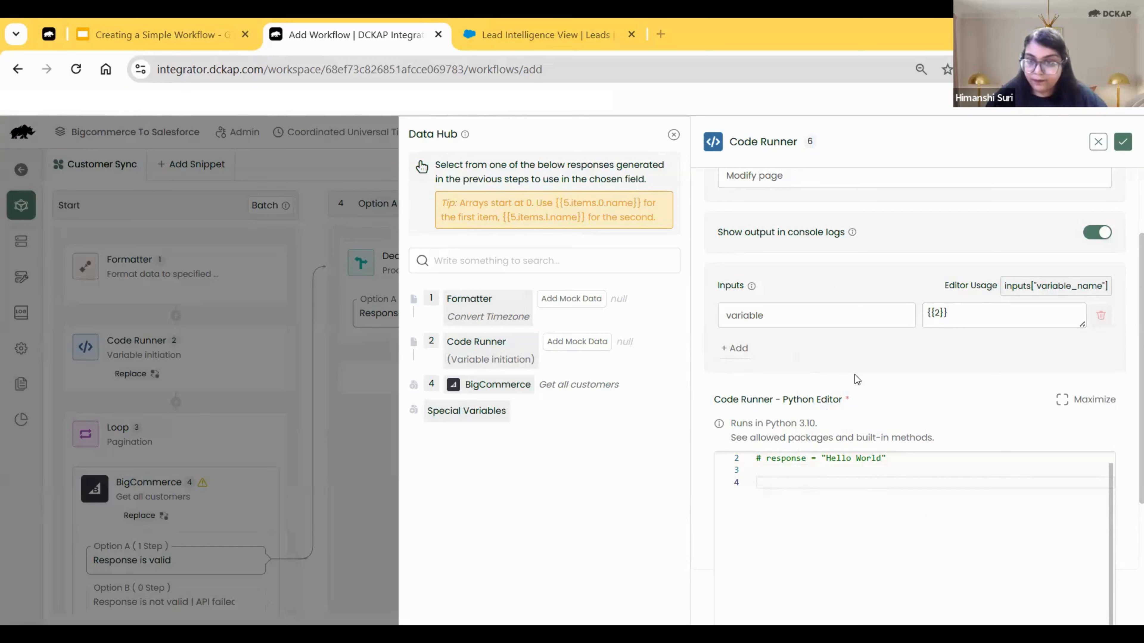
{"action": "type", "text": "variable = inputs[\"variable\"] variable[\"page\"]+=1  response = variable"}
{"action": "key", "text": "BackSpace"}
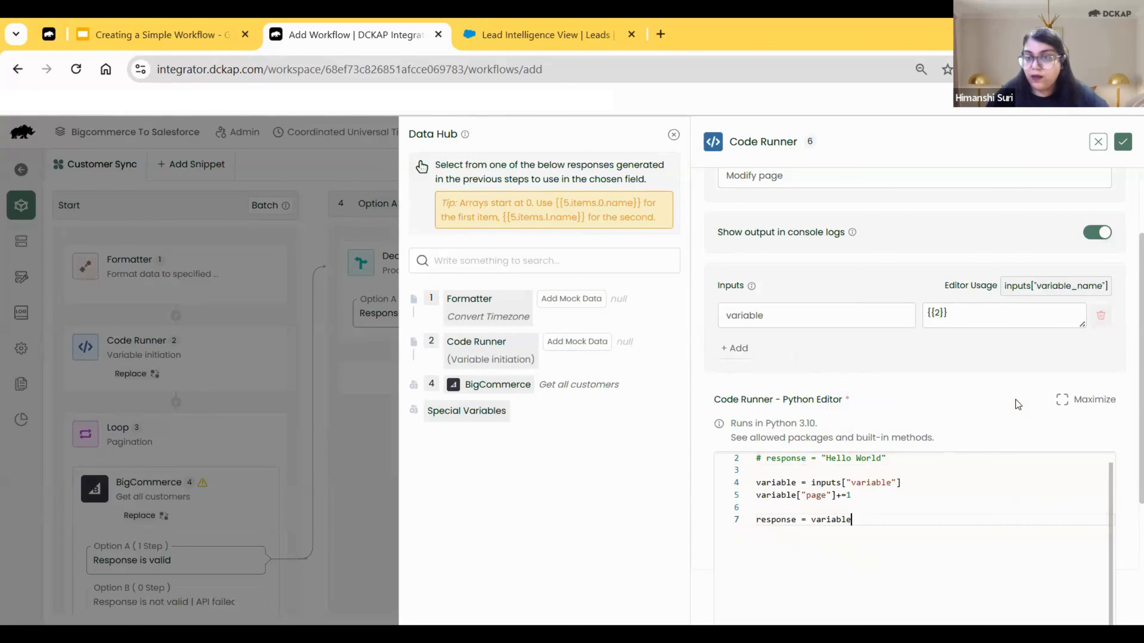
{"action": "left_click", "coordinate": [1123, 144]}
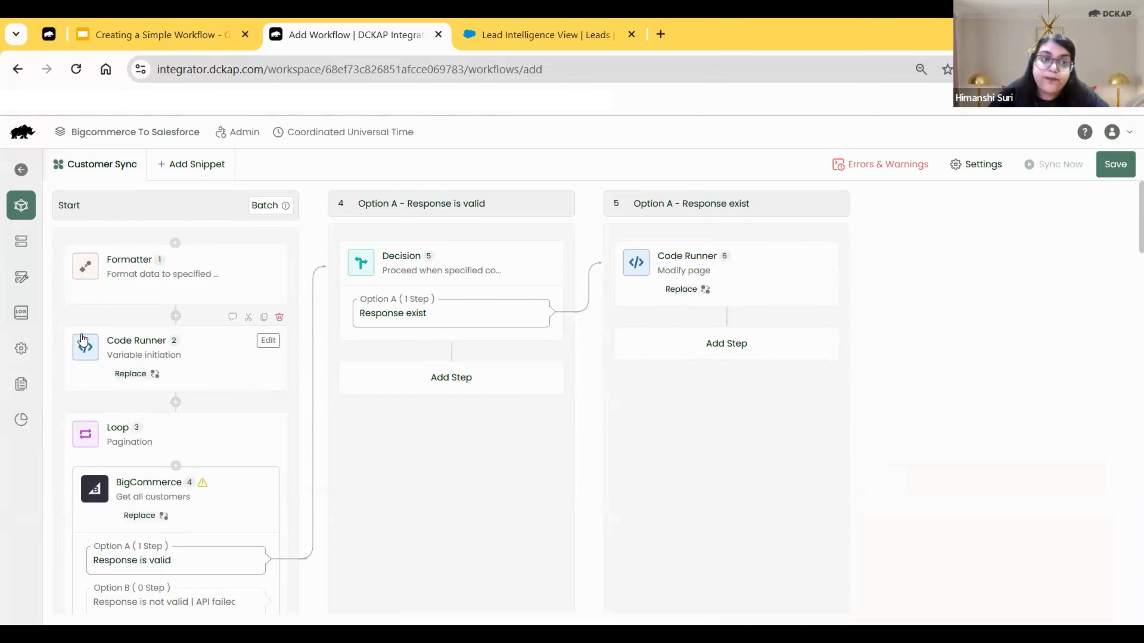
Make the Modify page step's response replace the response of step 2, the Variable initiation Code Runner
{"action": "left_click", "coordinate": [700, 295]}
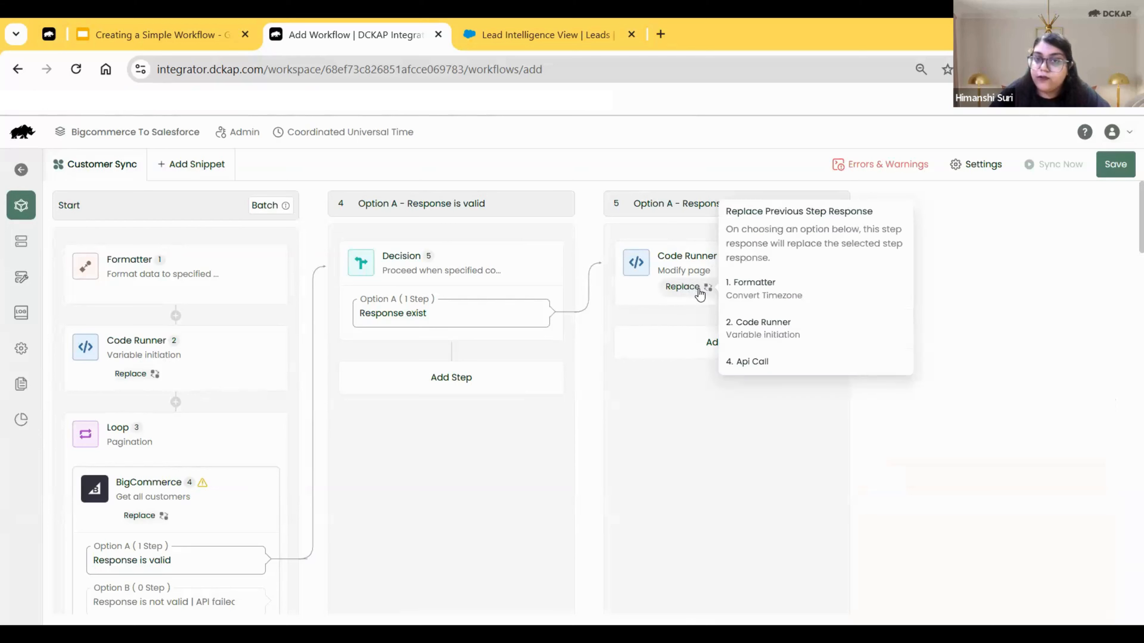
{"action": "left_click", "coordinate": [755, 328]}
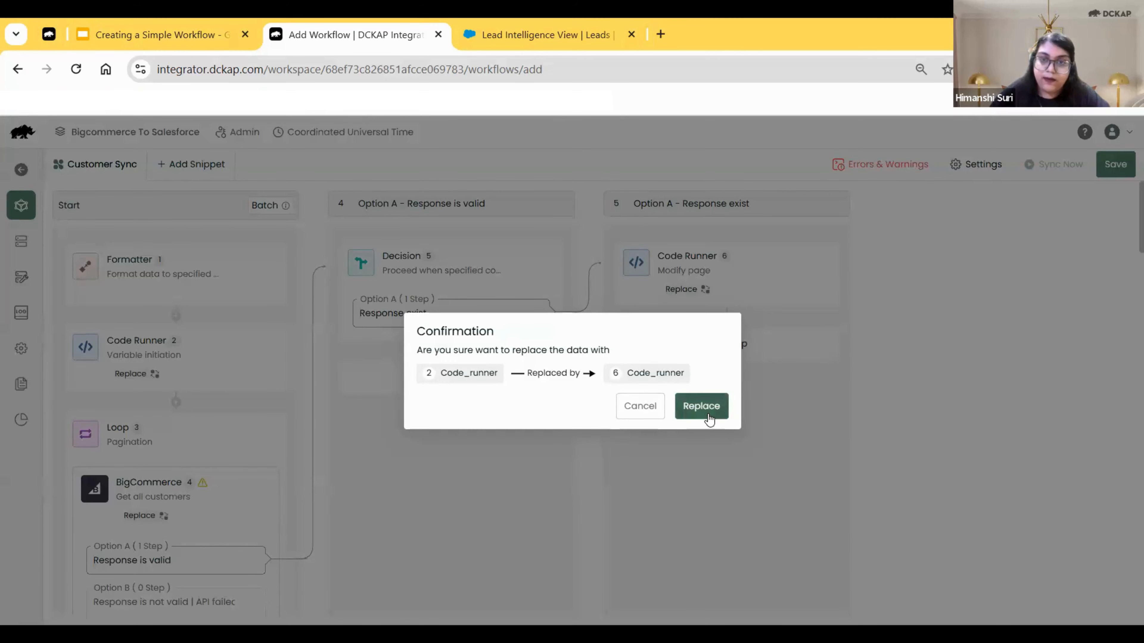
{"action": "left_click", "coordinate": [702, 407]}
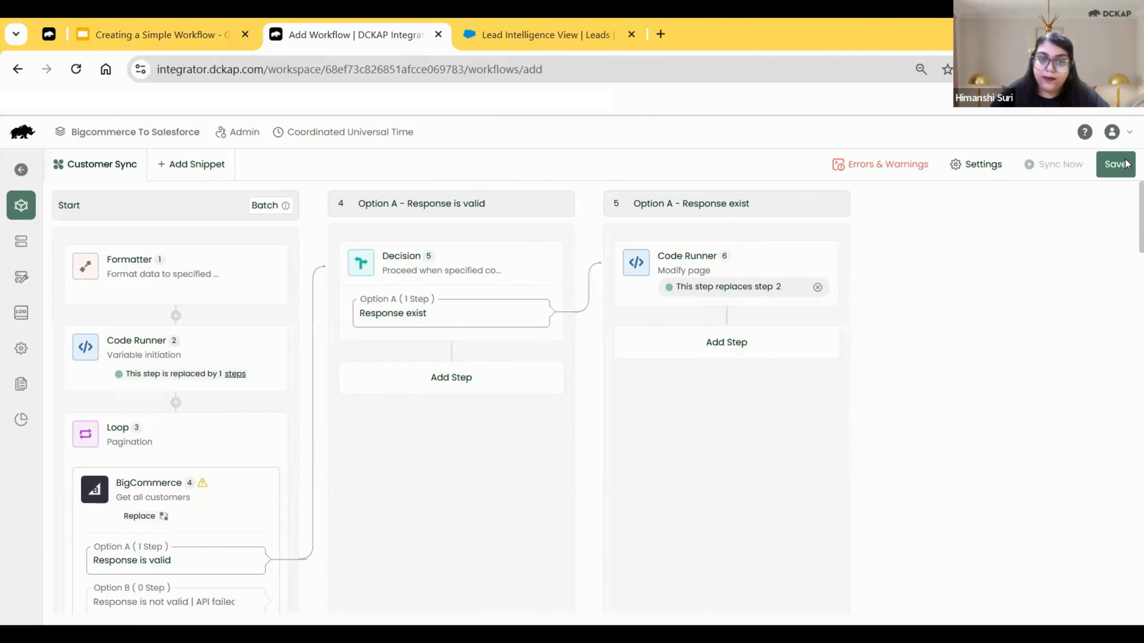
{"action": "double_click", "coordinate": [1125, 185]}
{"action": "left_click", "coordinate": [893, 240]}
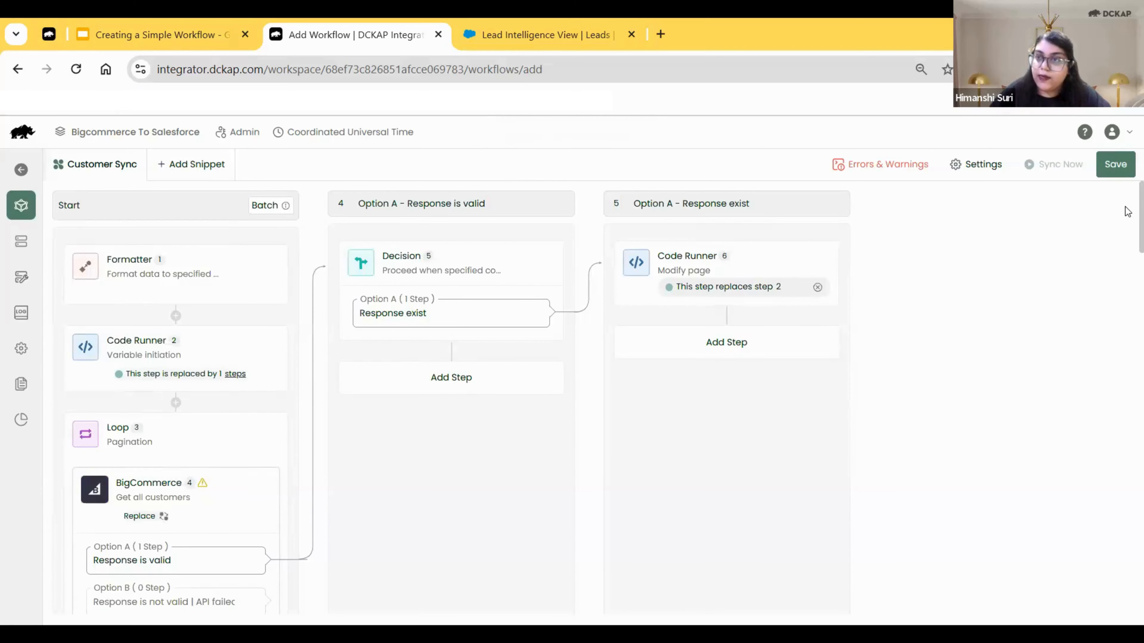
Add a Loop step after Modify page in the "Response exist" branch and describe it as "looping Customers"
{"action": "scroll", "coordinate": [1125, 225], "scroll_direction": "down", "scroll_amount": 2}
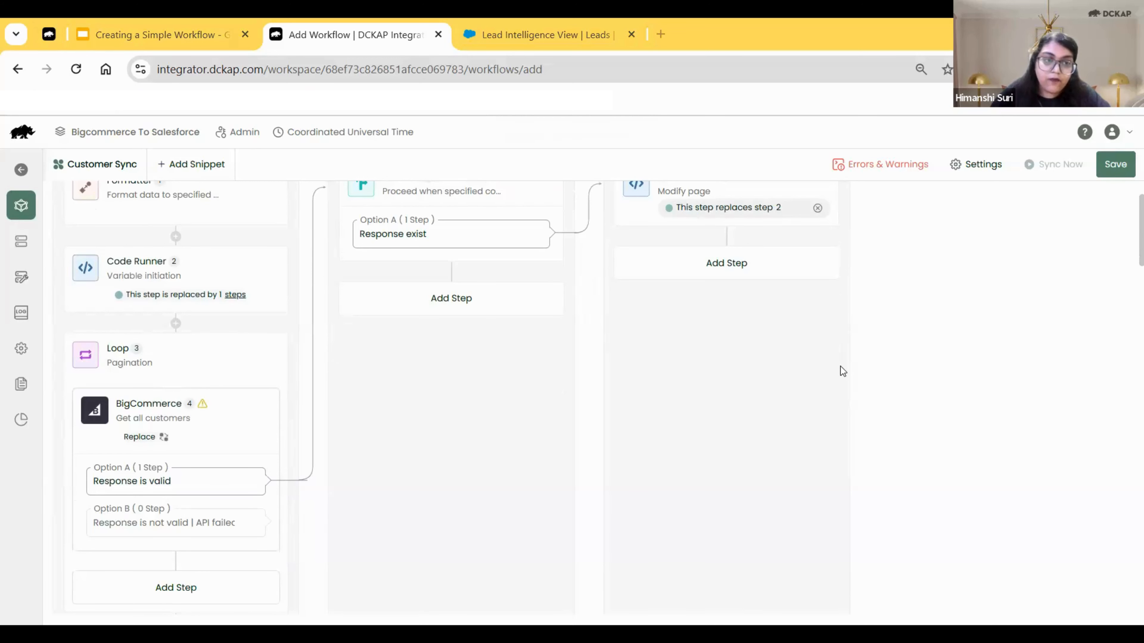
{"action": "left_click", "coordinate": [726, 262]}
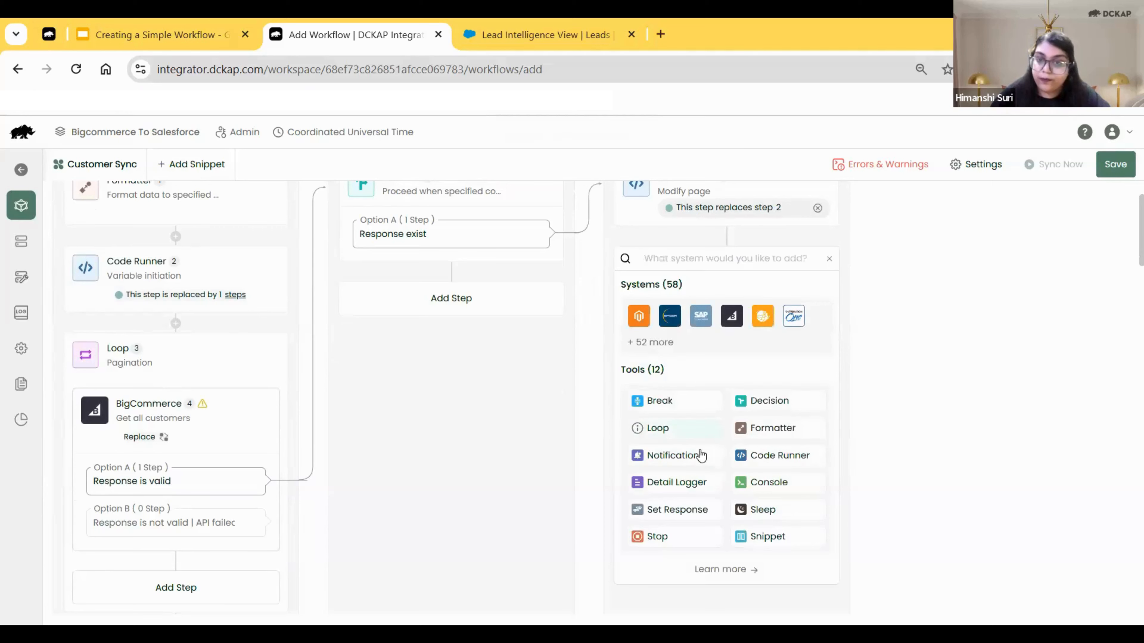
{"action": "left_click", "coordinate": [658, 428]}
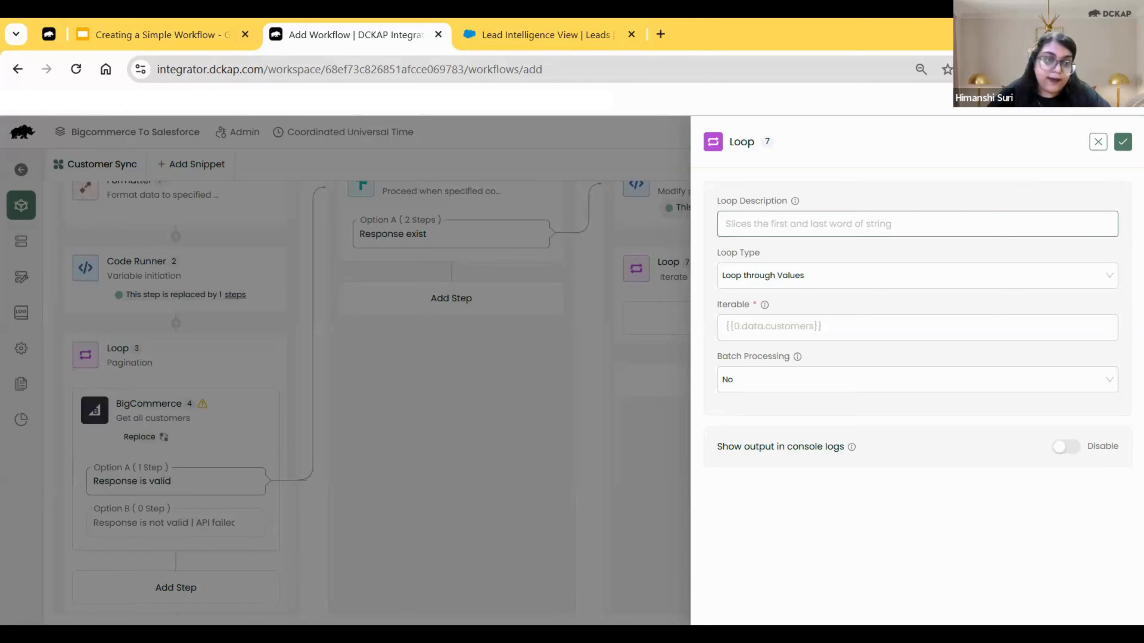
{"action": "left_click", "coordinate": [803, 228]}
{"action": "type", "text": "loopi"}
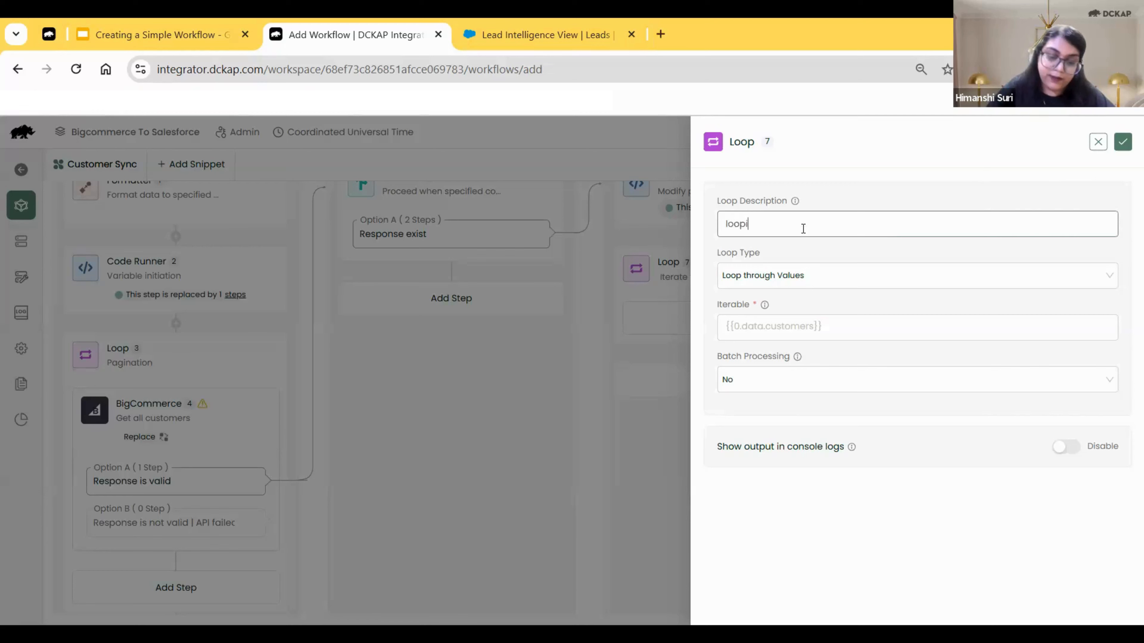
{"action": "type", "text": "ng Cust"}
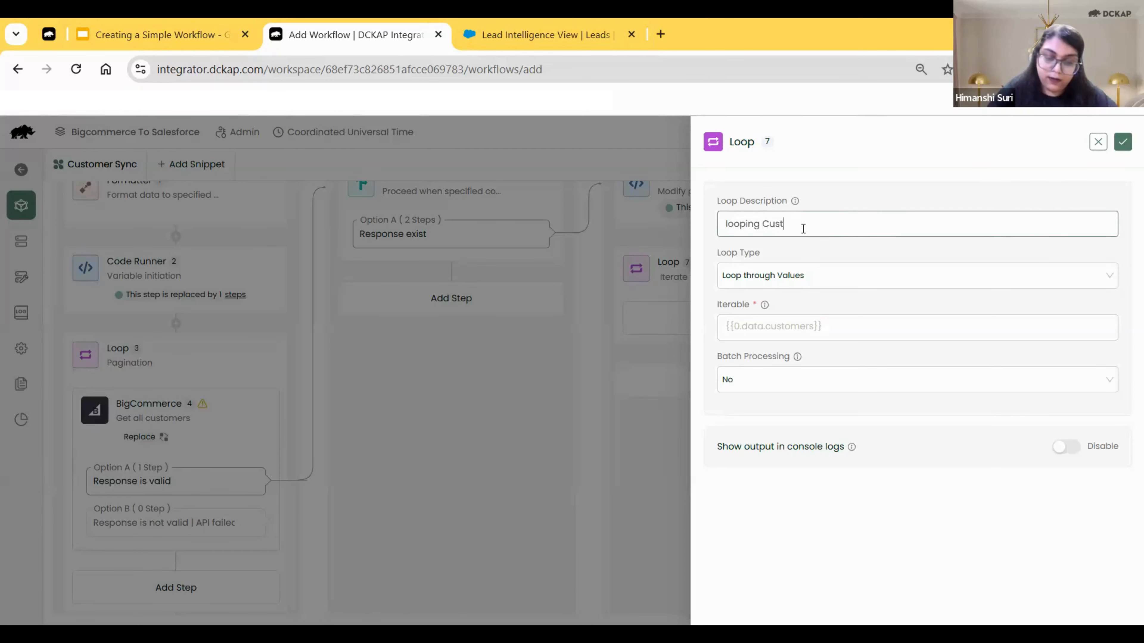
{"action": "type", "text": "omers"}
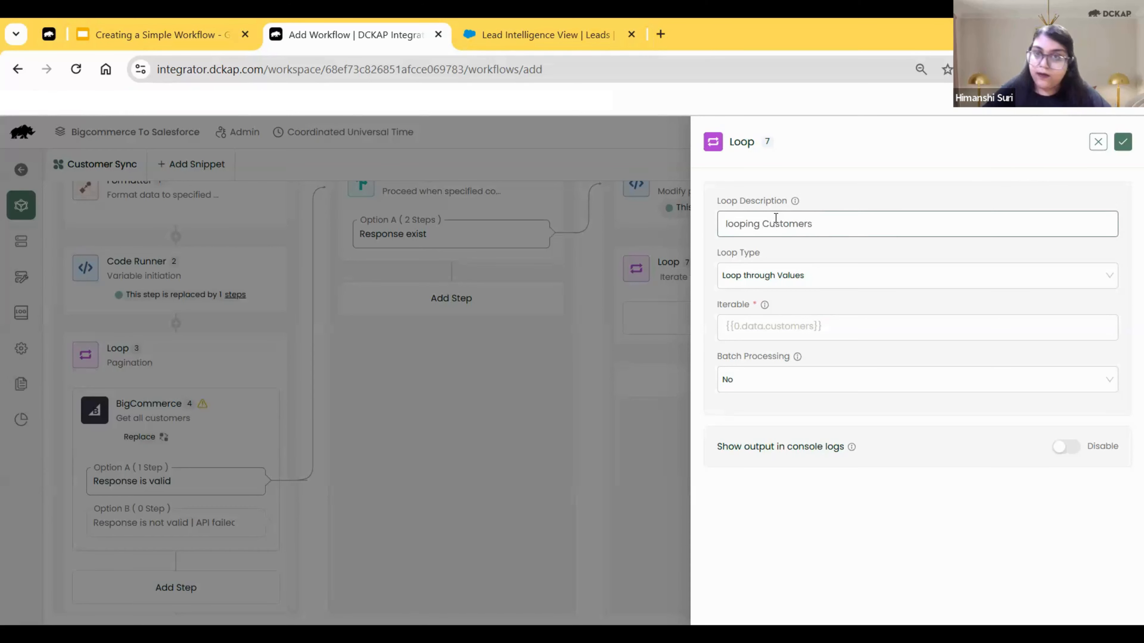
Set the loop's iterable to the BigCommerce response data, {{4.response.data}}, then enable console log output and save the Loop
{"action": "left_click", "coordinate": [776, 326]}
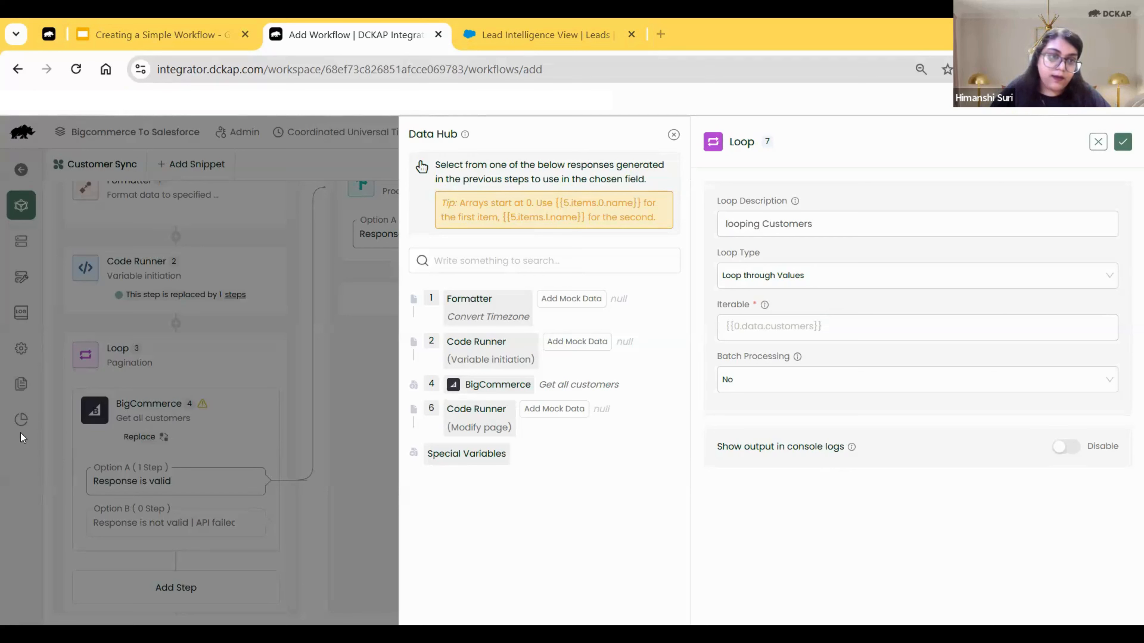
{"action": "left_click", "coordinate": [820, 330]}
{"action": "left_click", "coordinate": [412, 384]}
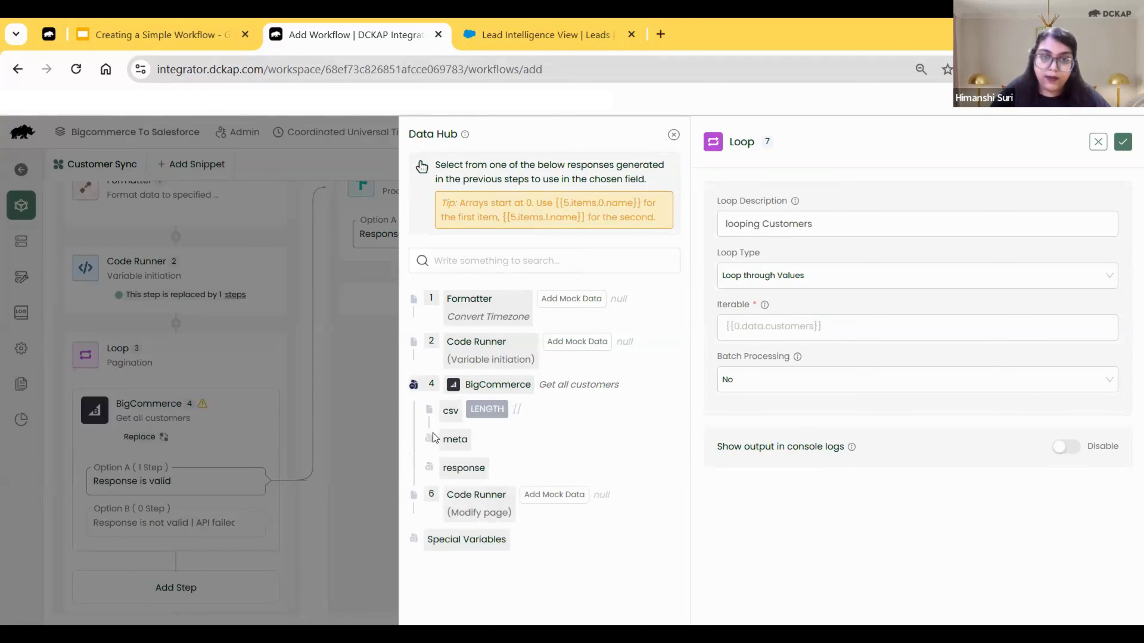
{"action": "left_click", "coordinate": [428, 468]}
{"action": "left_click", "coordinate": [464, 497]}
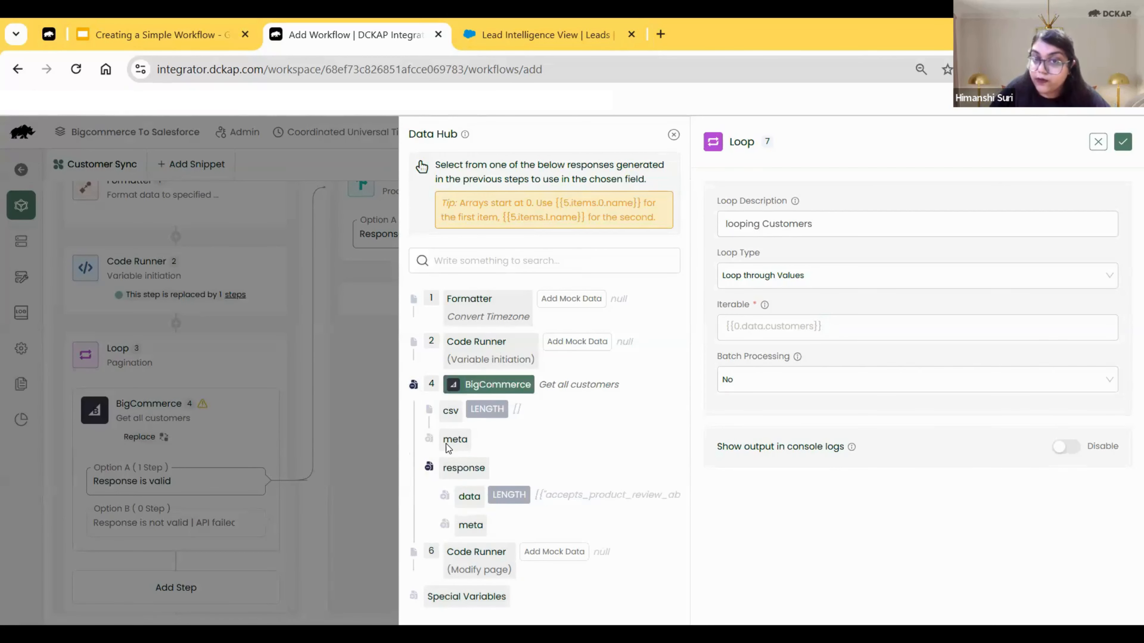
{"action": "left_click", "coordinate": [468, 499]}
{"action": "left_click", "coordinate": [724, 334]}
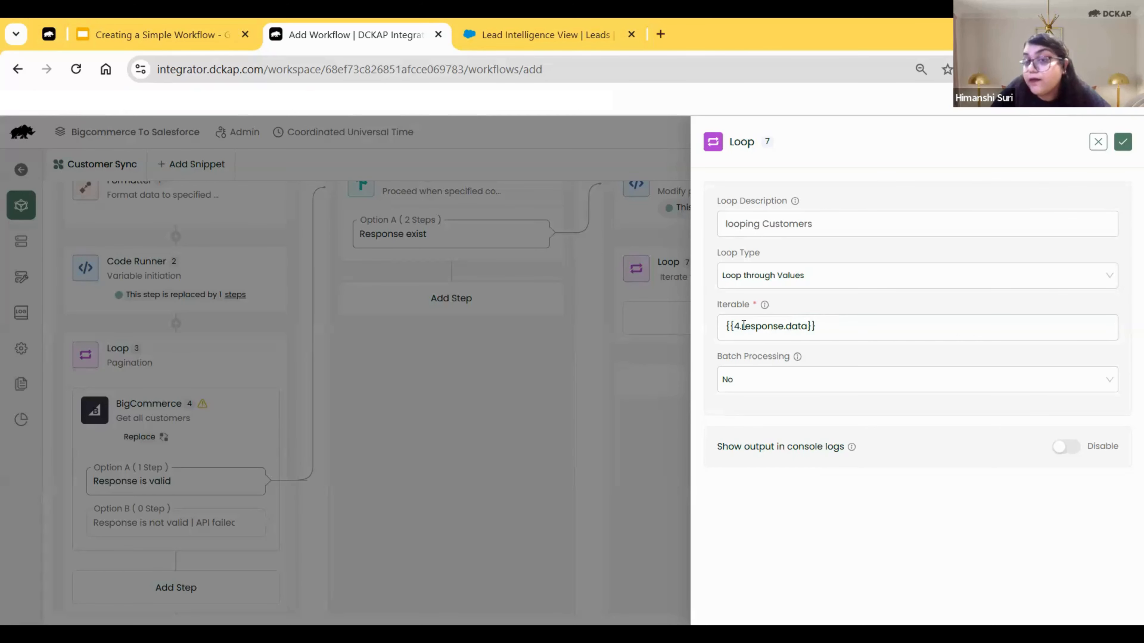
{"action": "left_click", "coordinate": [732, 327]}
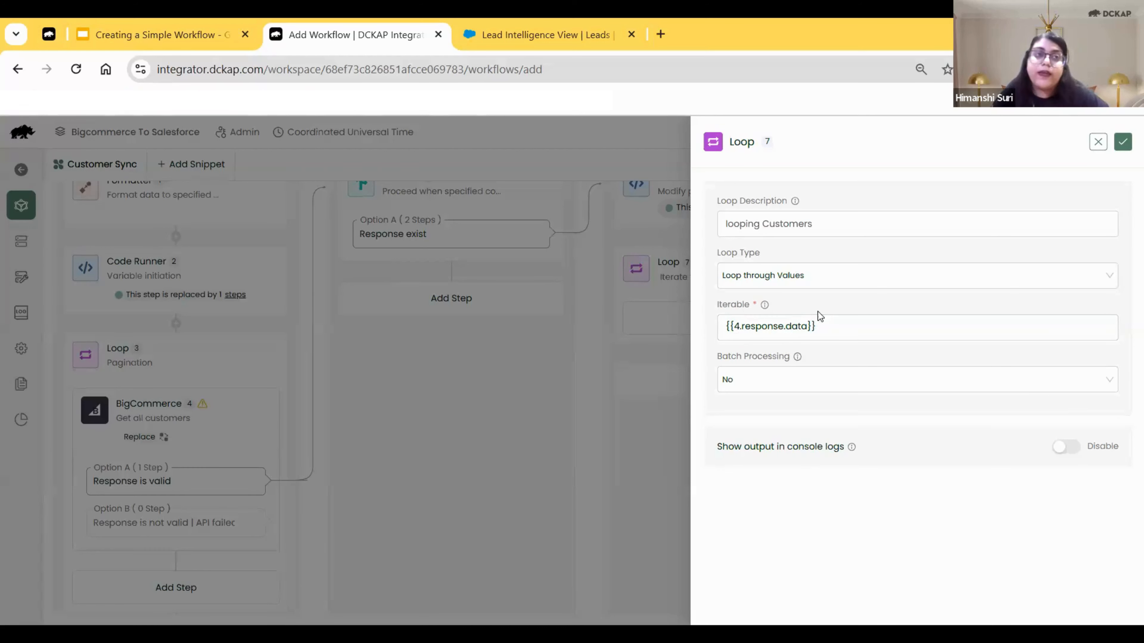
{"action": "left_click", "coordinate": [814, 328]}
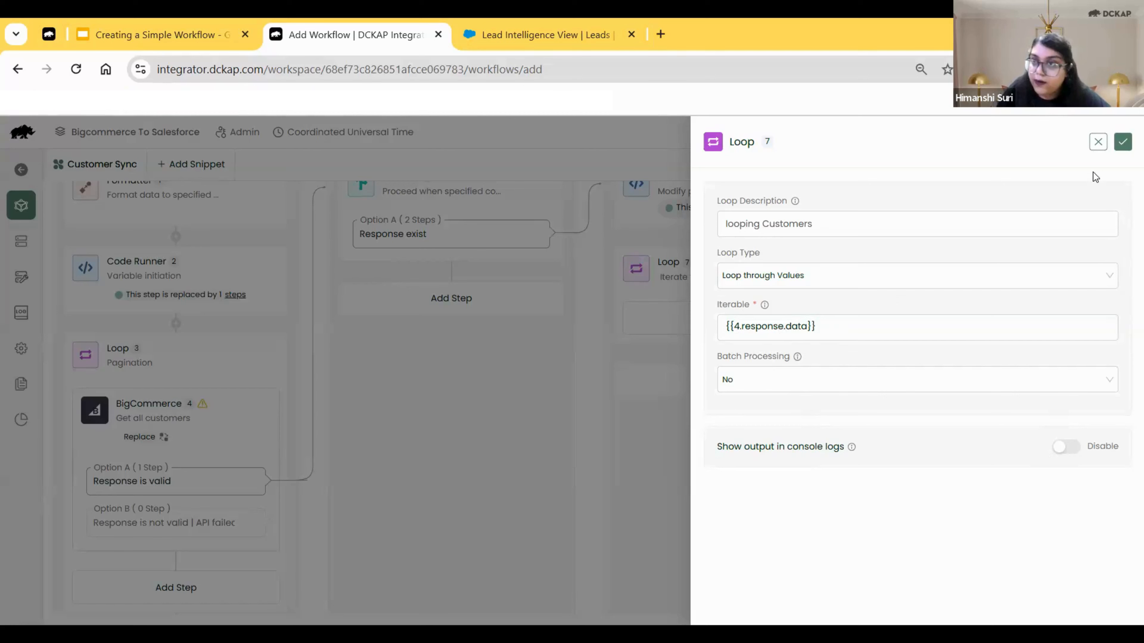
{"action": "left_click", "coordinate": [1065, 447]}
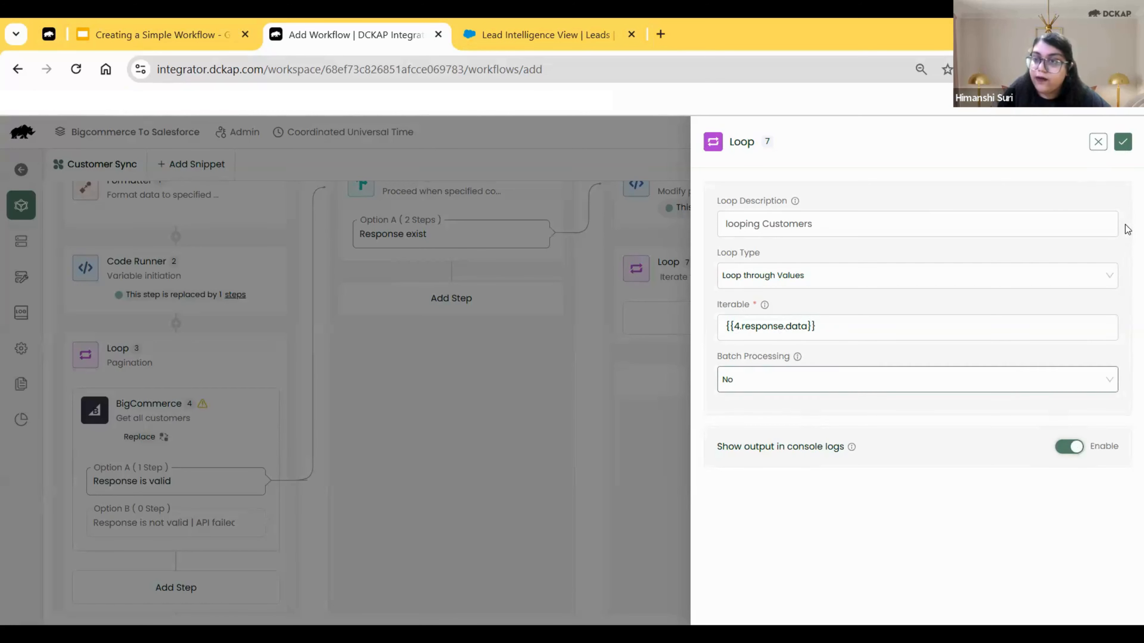
{"action": "left_click", "coordinate": [1122, 143]}
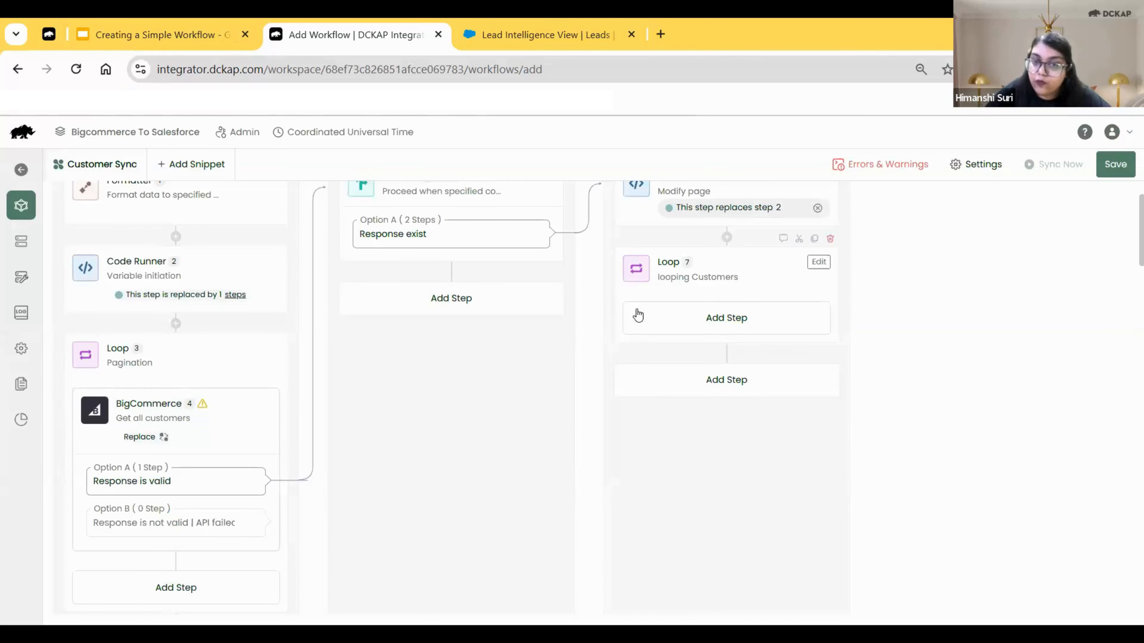
Add a Salesforce step inside the "looping Customers" loop
{"action": "left_click", "coordinate": [659, 307]}
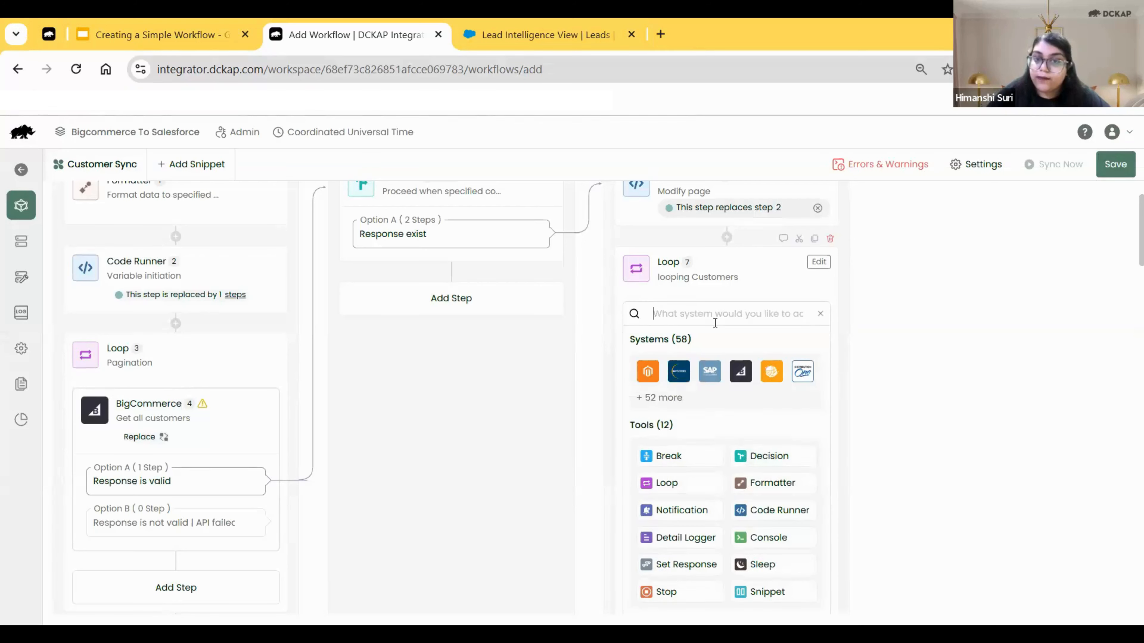
{"action": "type", "text": "sales"}
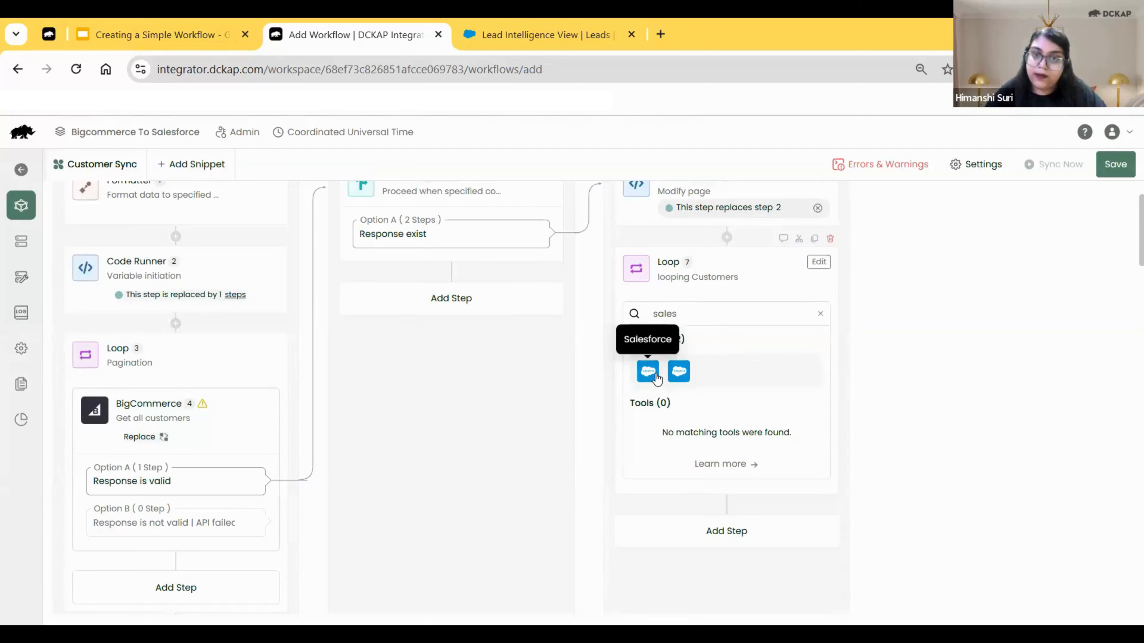
{"action": "left_click", "coordinate": [648, 372]}
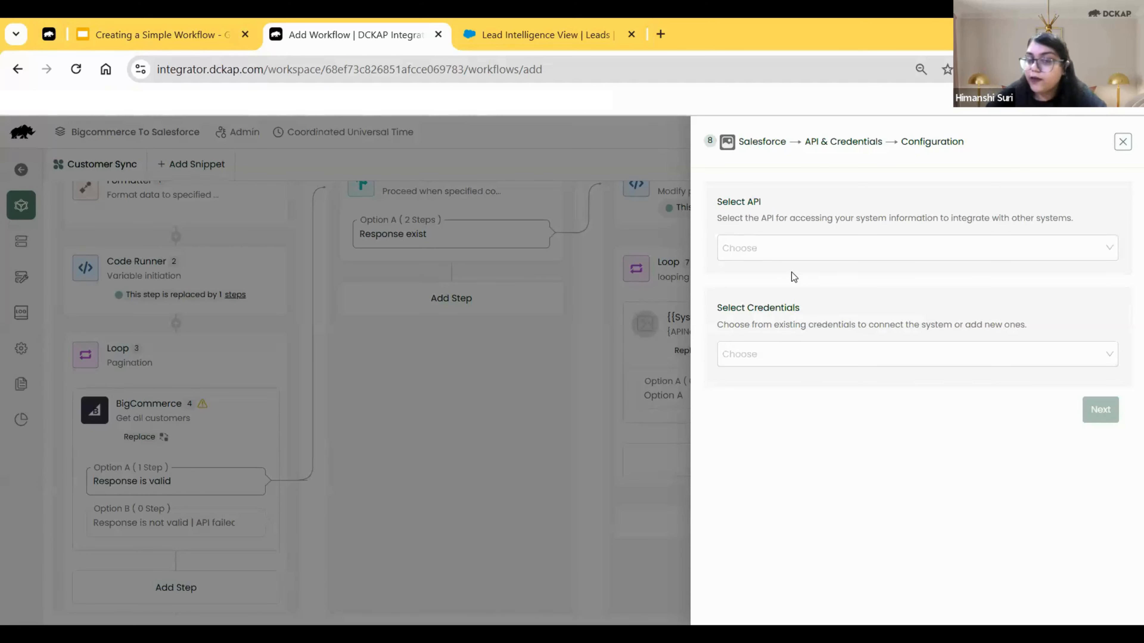
Choose the "Seach a Lead" API and the existing Salesforce credential, and continue to the configuration
{"action": "left_click", "coordinate": [793, 247]}
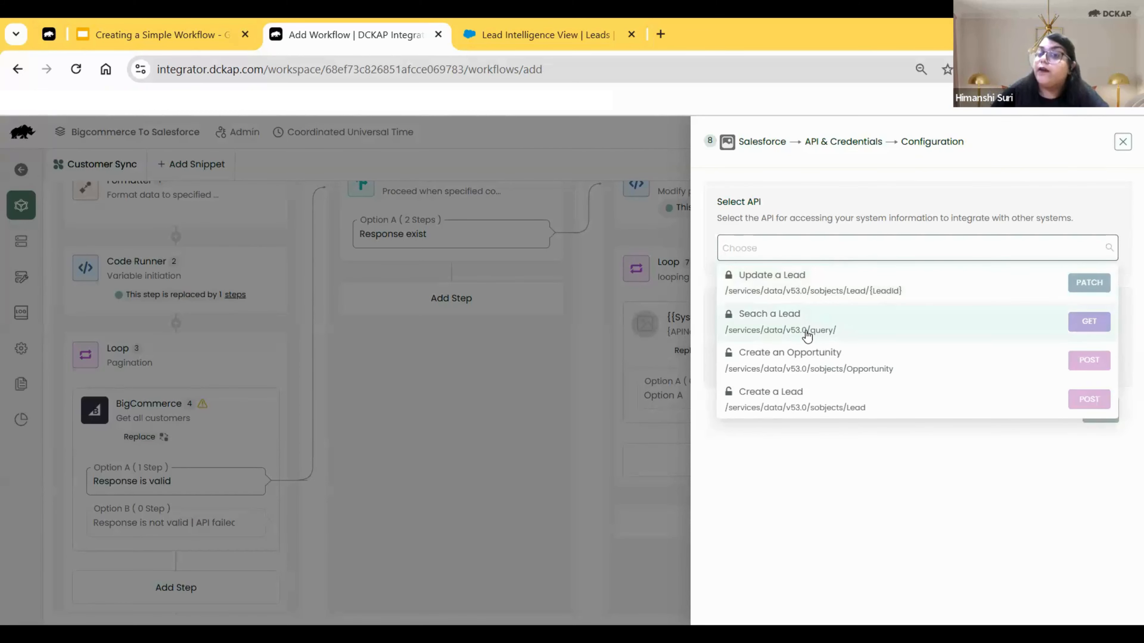
{"action": "left_click", "coordinate": [940, 331]}
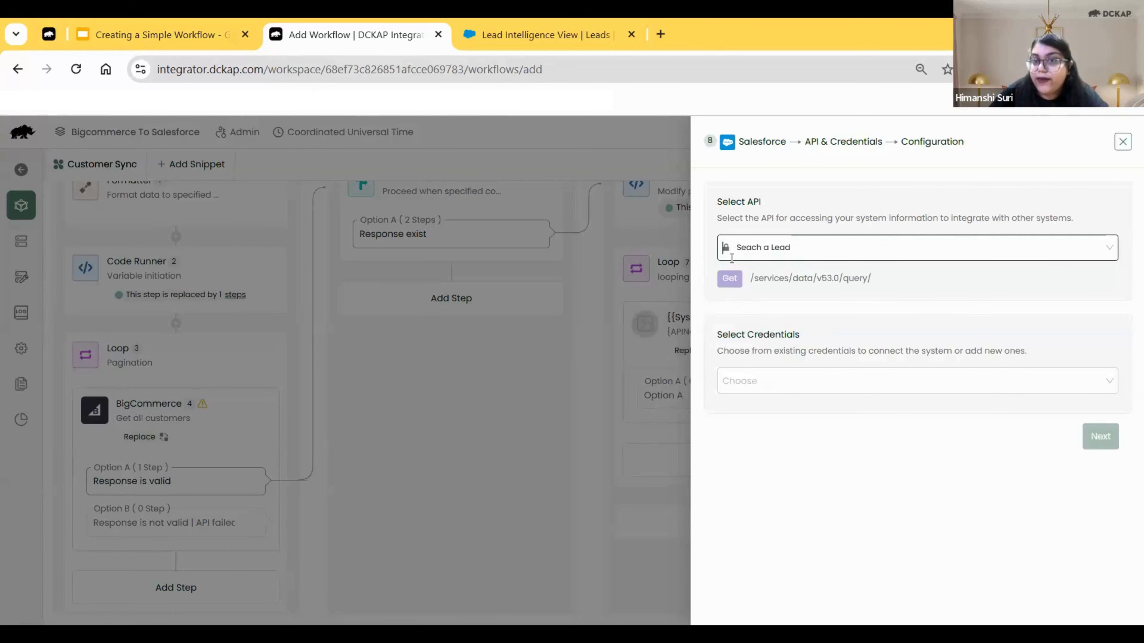
{"action": "left_click", "coordinate": [835, 383]}
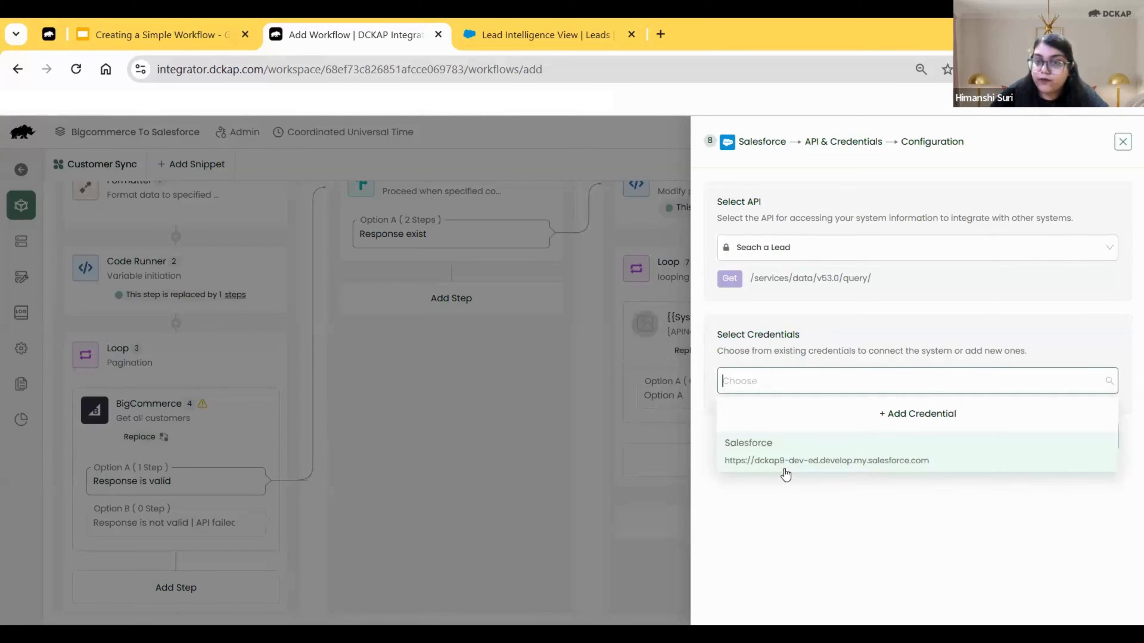
{"action": "left_click", "coordinate": [783, 462]}
{"action": "left_click", "coordinate": [1100, 437]}
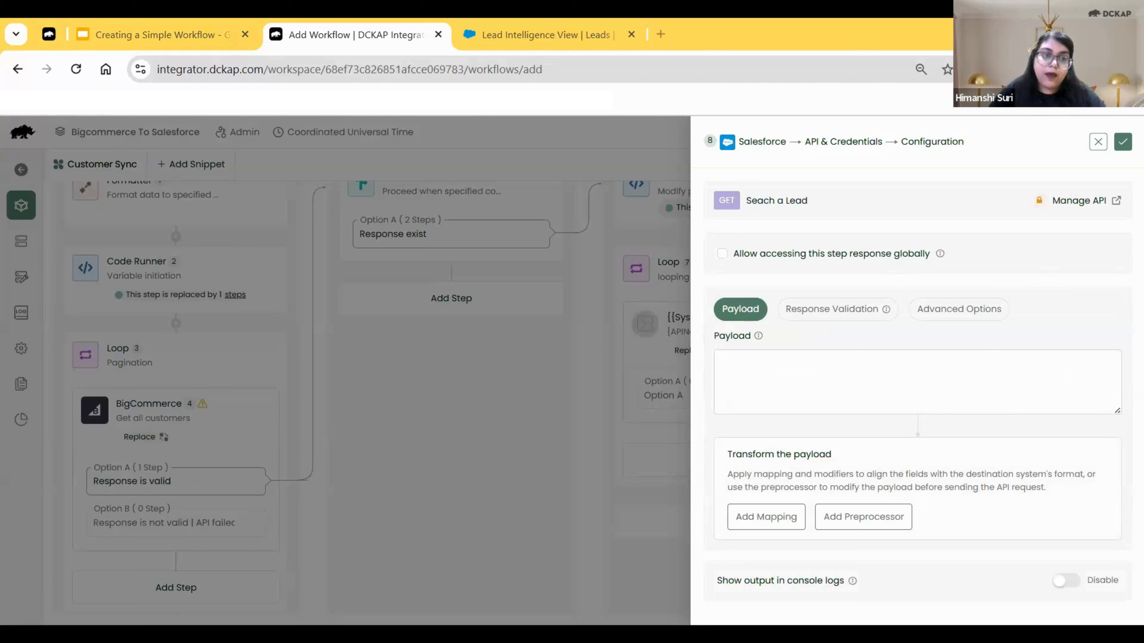
Add a parameter q with the value SELECT Id, FirstName, LastName, Email, Company FROM Lead WHERE Email='{{7.item.email}}' and enable console log output
{"action": "left_click", "coordinate": [944, 320]}
{"action": "left_click", "coordinate": [750, 363]}
{"action": "type", "text": "q"}
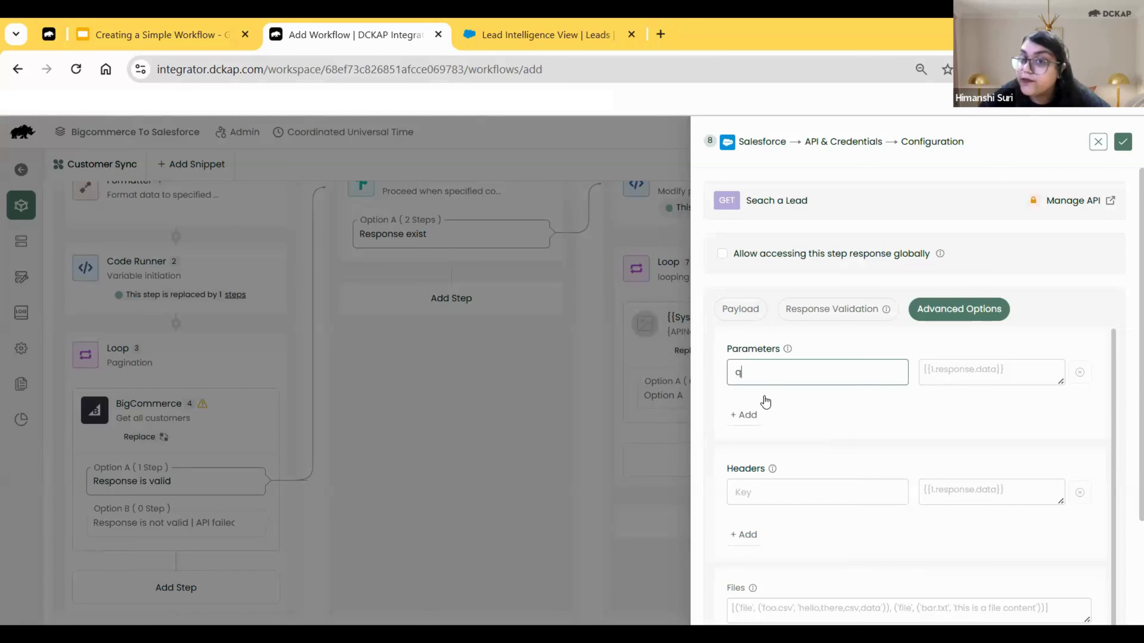
{"action": "left_click", "coordinate": [949, 365]}
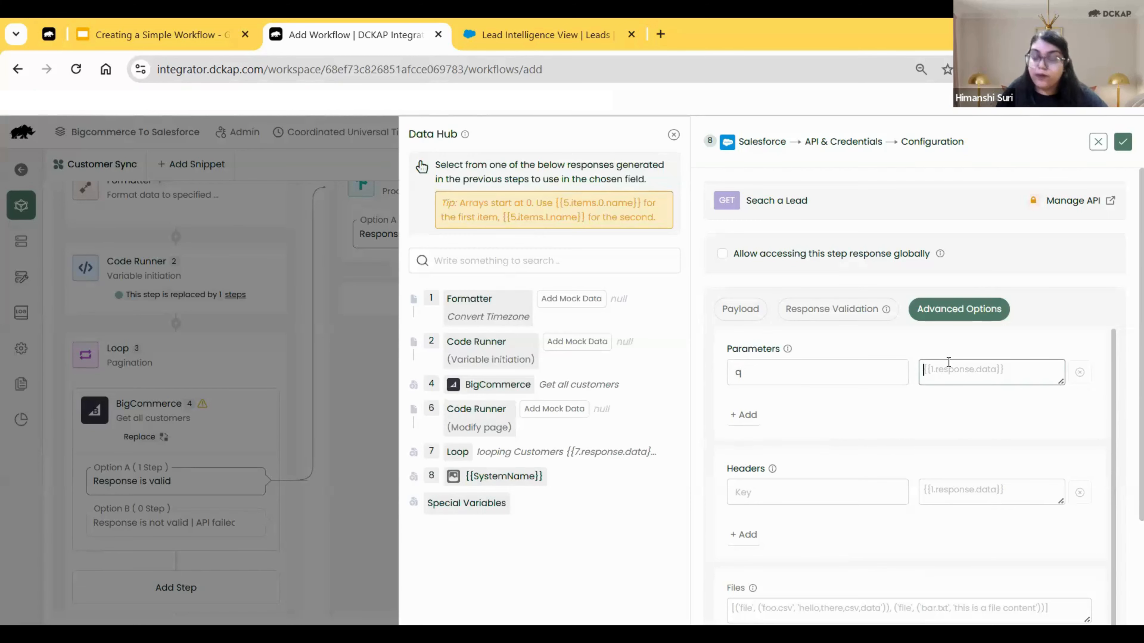
{"action": "type", "text": "Email='{{7.item.email}}'"}
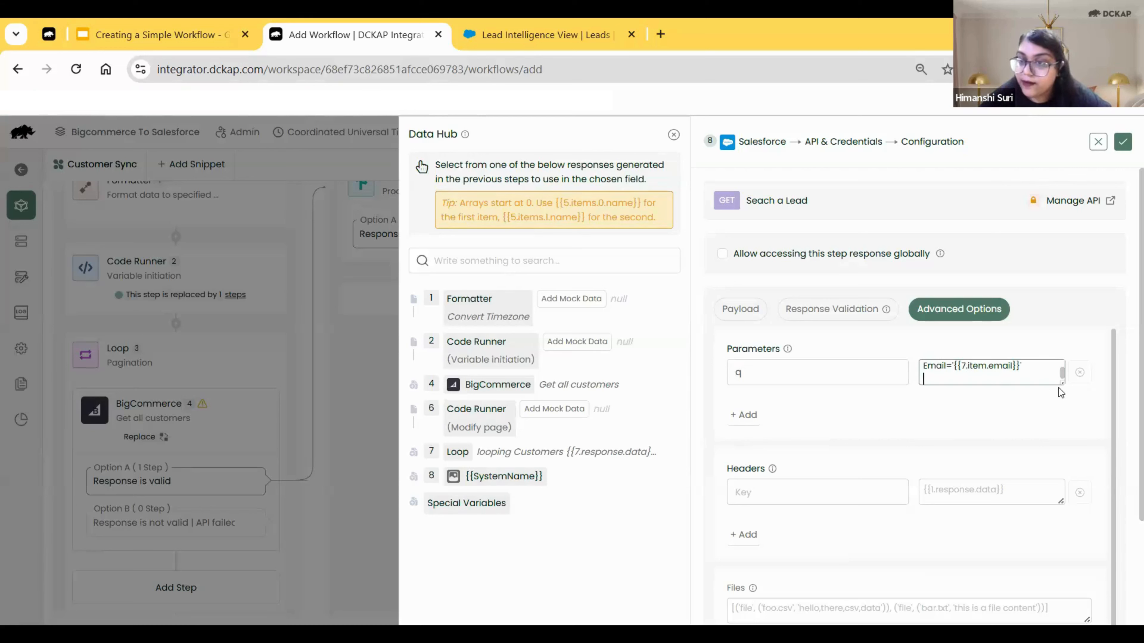
{"action": "left_click_drag", "start_coordinate": [1063, 382], "coordinate": [1056, 463]}
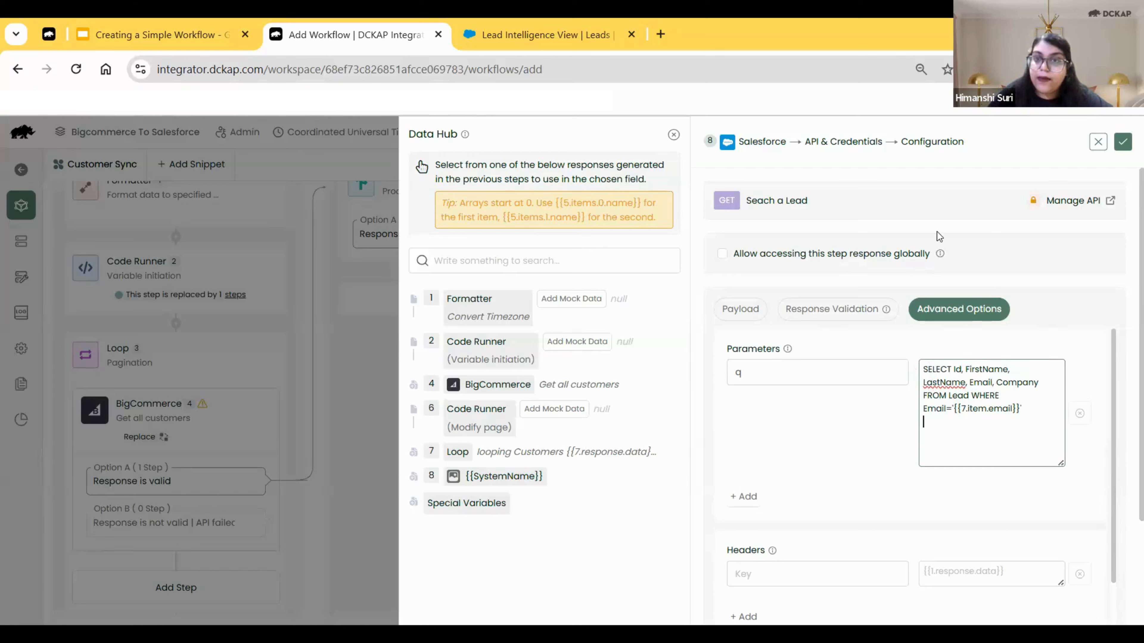
{"action": "scroll", "coordinate": [1128, 350], "scroll_direction": "down", "scroll_amount": 3}
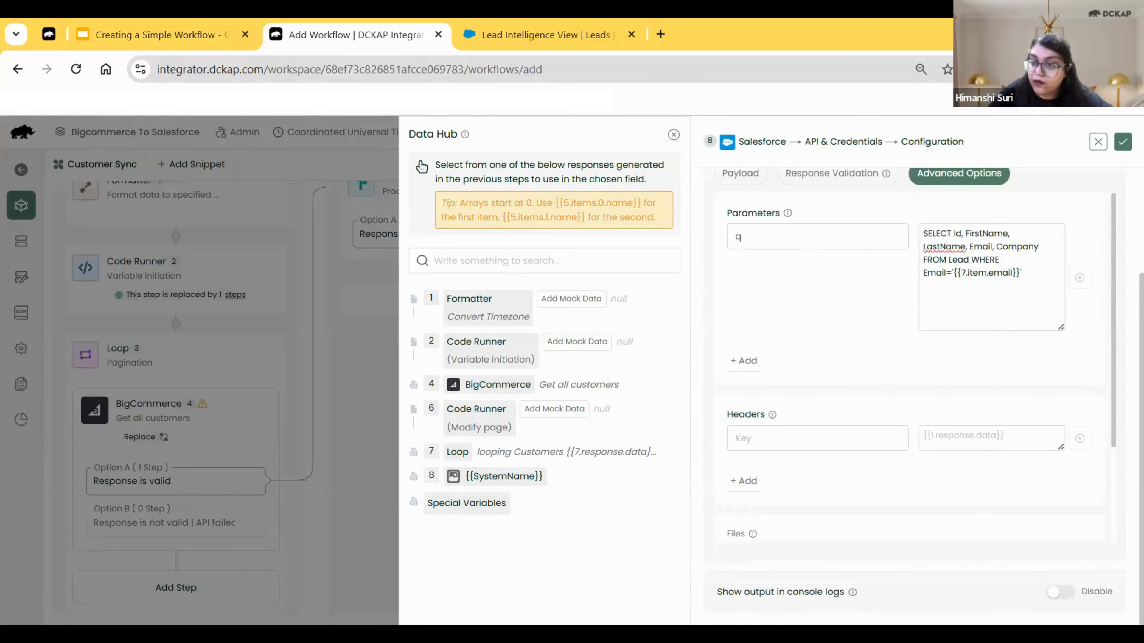
{"action": "left_click", "coordinate": [1062, 595]}
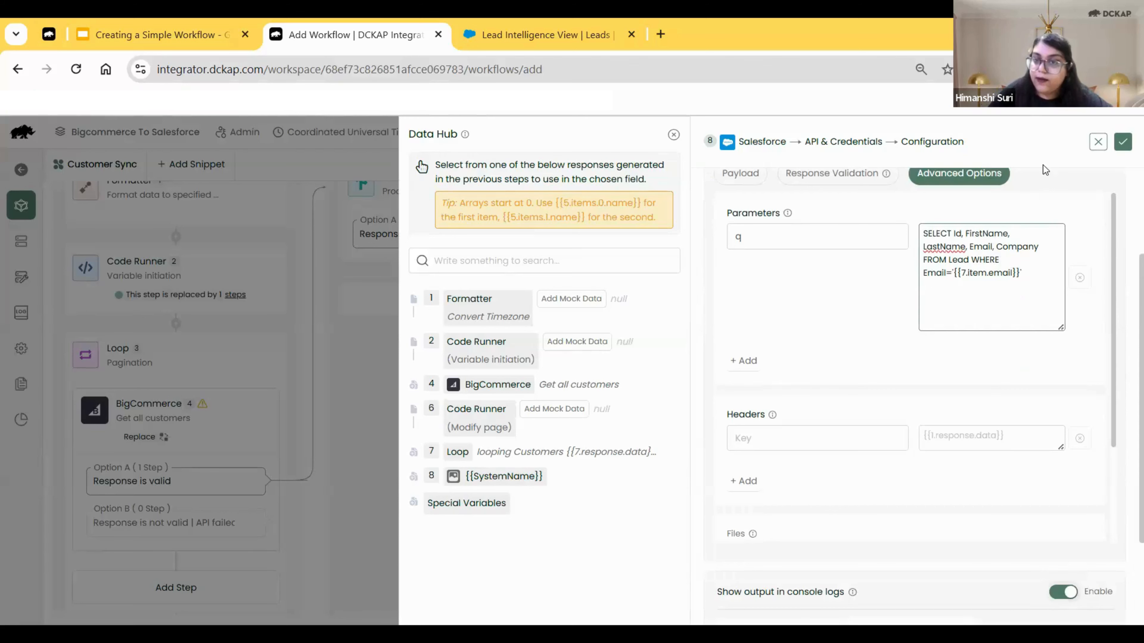
Save the Salesforce lead search step and add a Decision under its "Response is valid" option
{"action": "left_click", "coordinate": [1122, 143]}
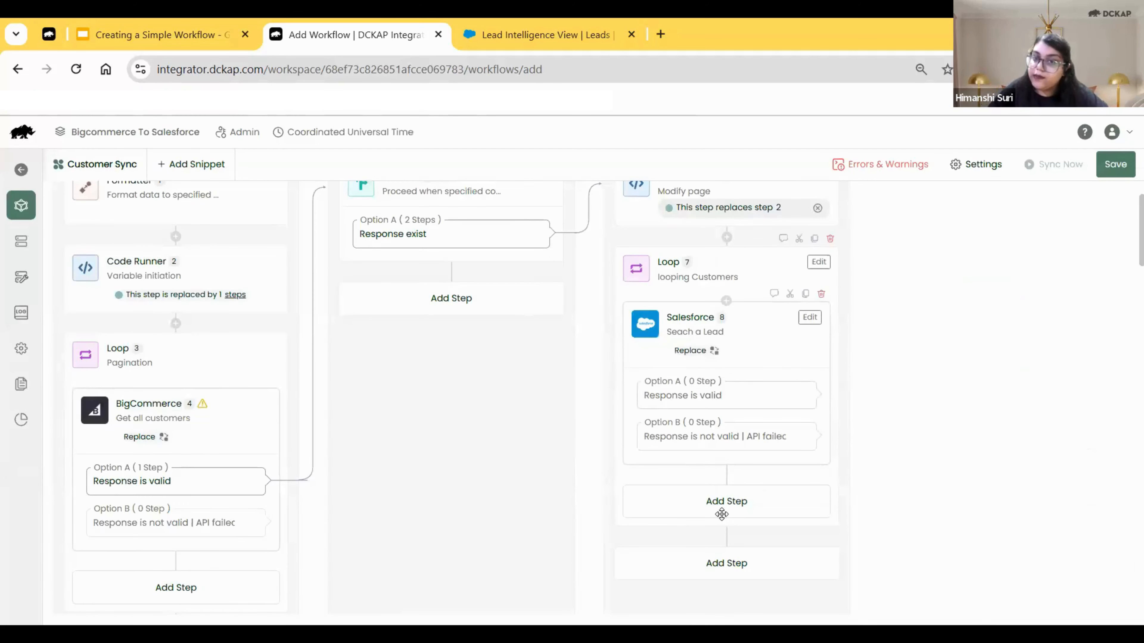
{"action": "scroll", "coordinate": [1000, 379], "scroll_direction": "up", "scroll_amount": 2}
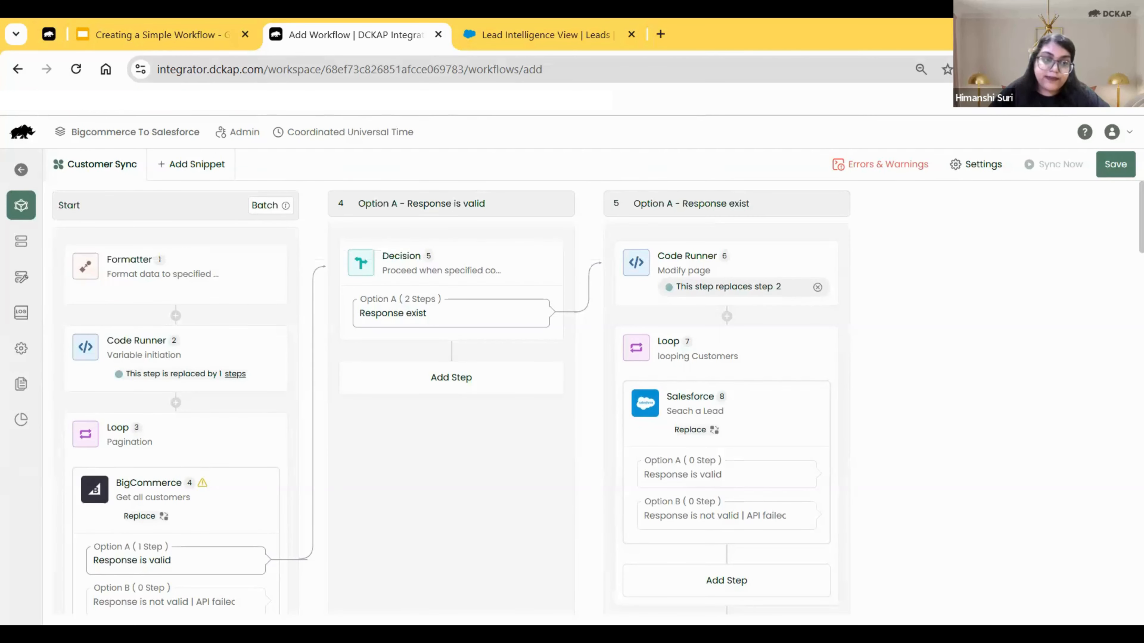
{"action": "left_click", "coordinate": [702, 475]}
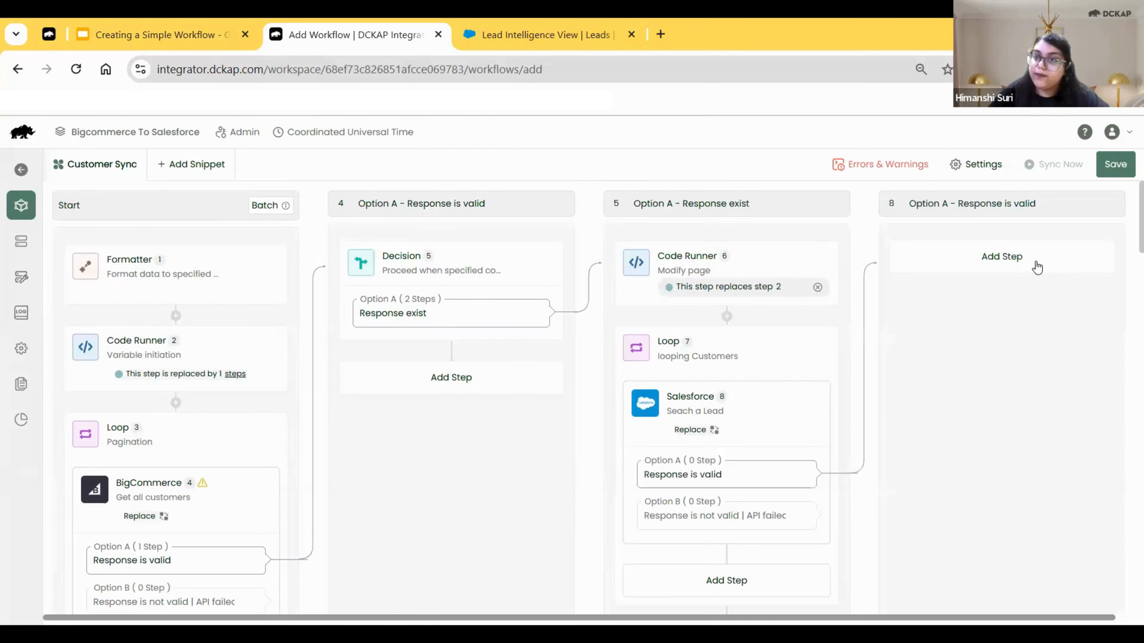
{"action": "left_click", "coordinate": [1033, 265]}
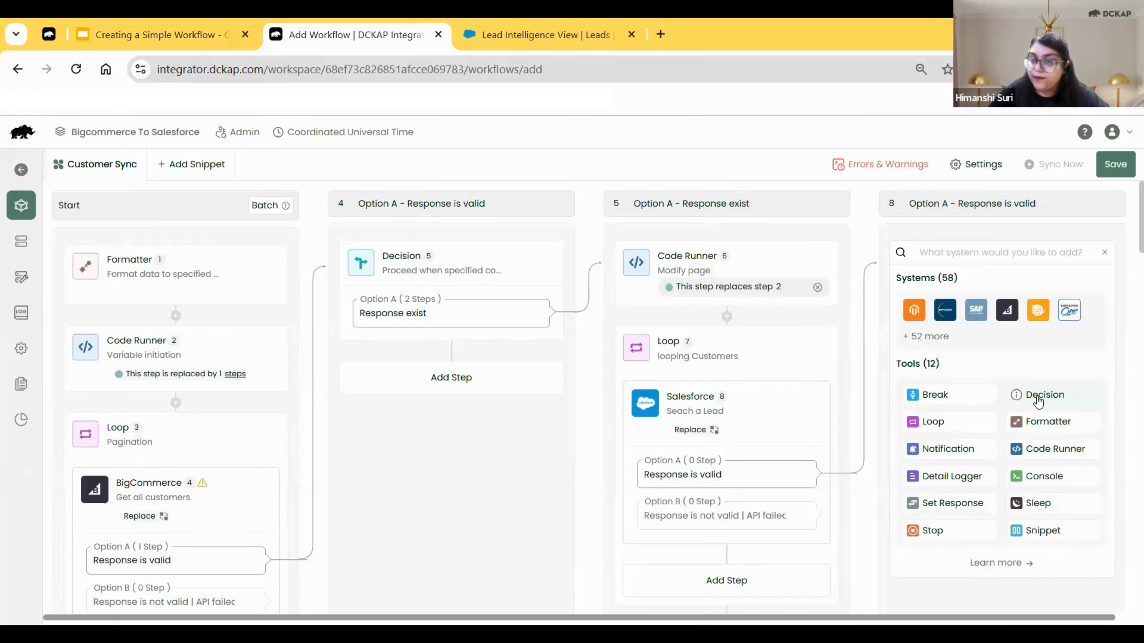
{"action": "left_click", "coordinate": [1018, 396]}
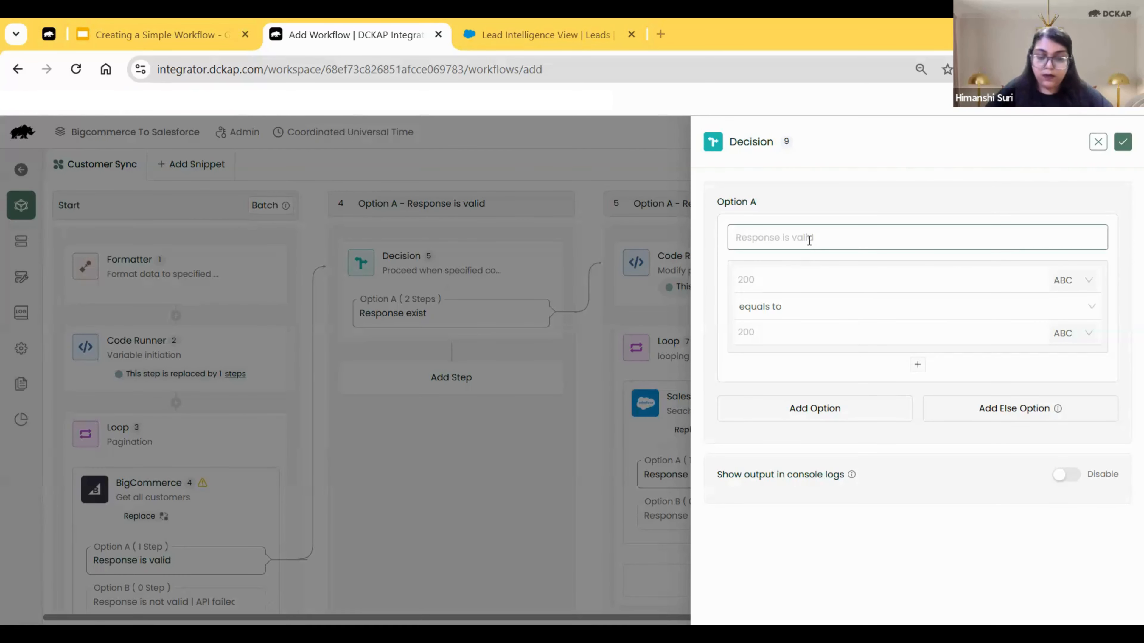
Name the Decision's Option A "Create Customer" and set its condition's first value to {{8.response.records}}
{"action": "type", "text": "Create Customer"}
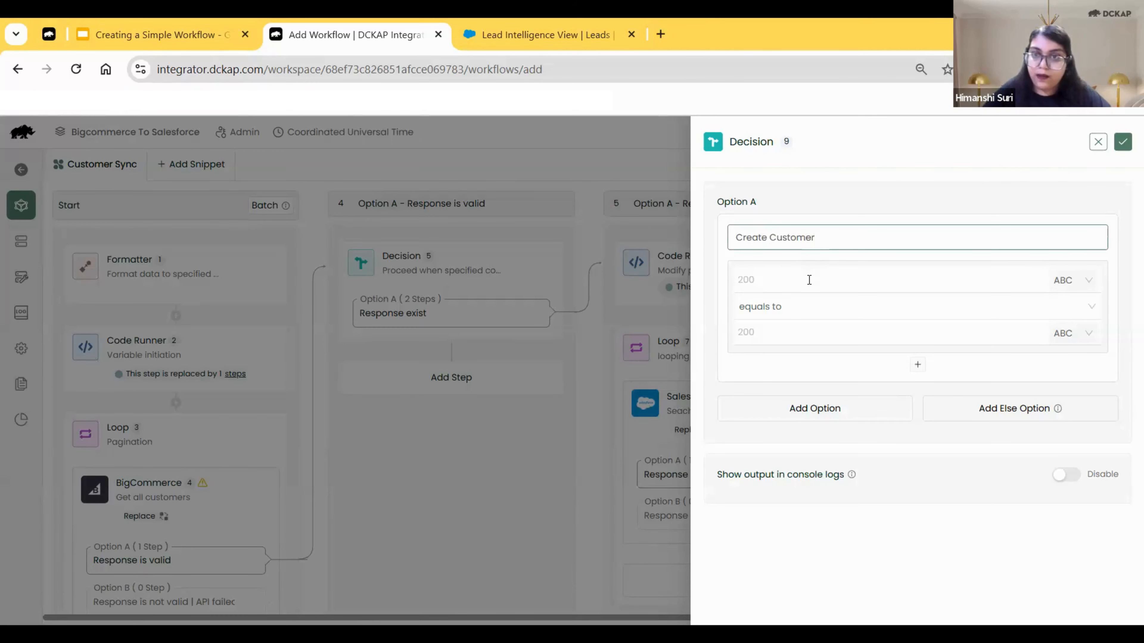
{"action": "left_click", "coordinate": [809, 280]}
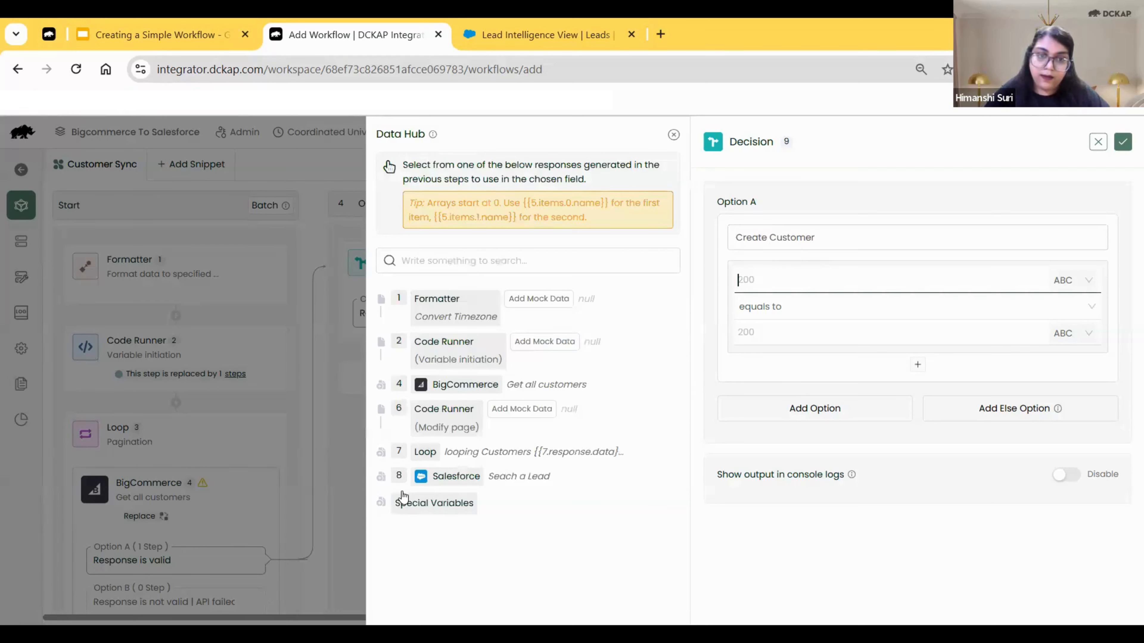
{"action": "left_click", "coordinate": [400, 478]}
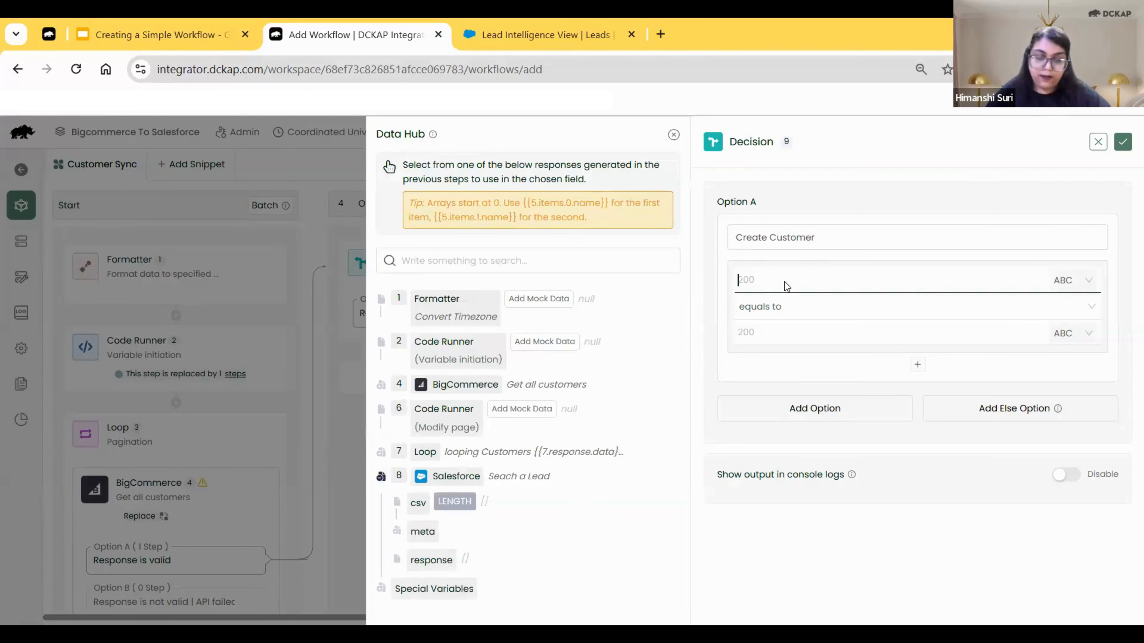
{"action": "type", "text": "{{8.response.records}}"}
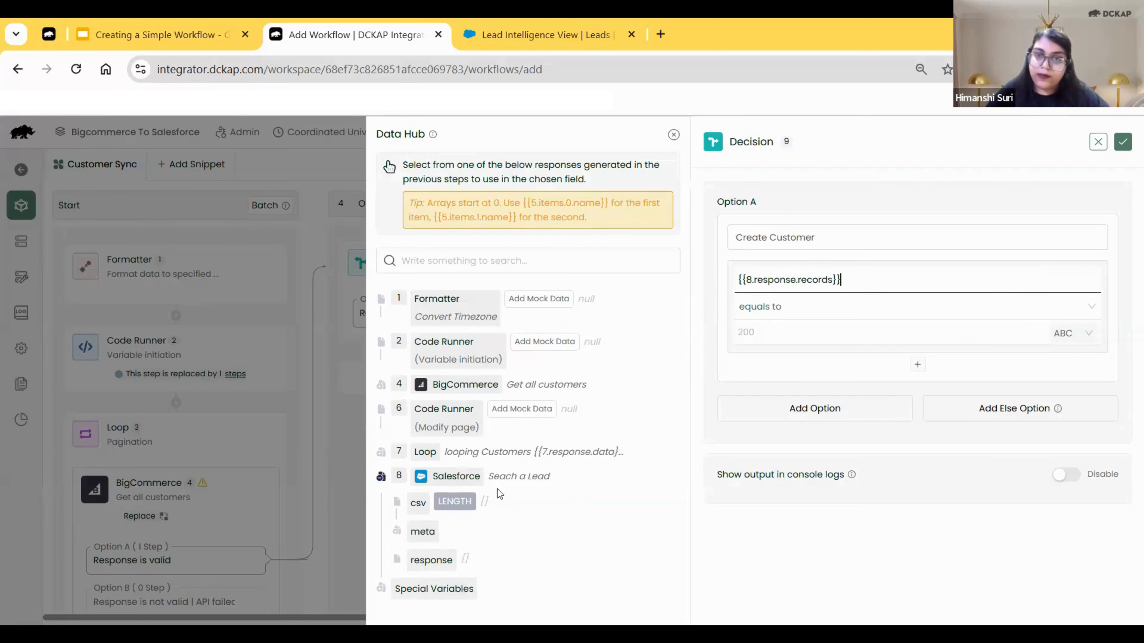
{"action": "left_click", "coordinate": [426, 554]}
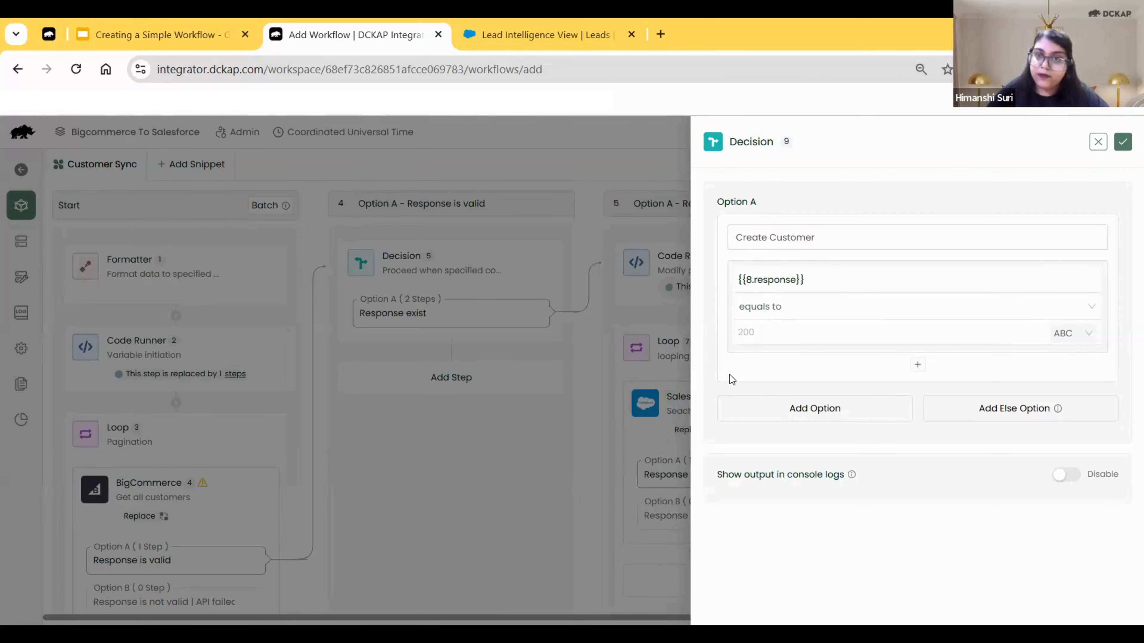
{"action": "left_click", "coordinate": [780, 357]}
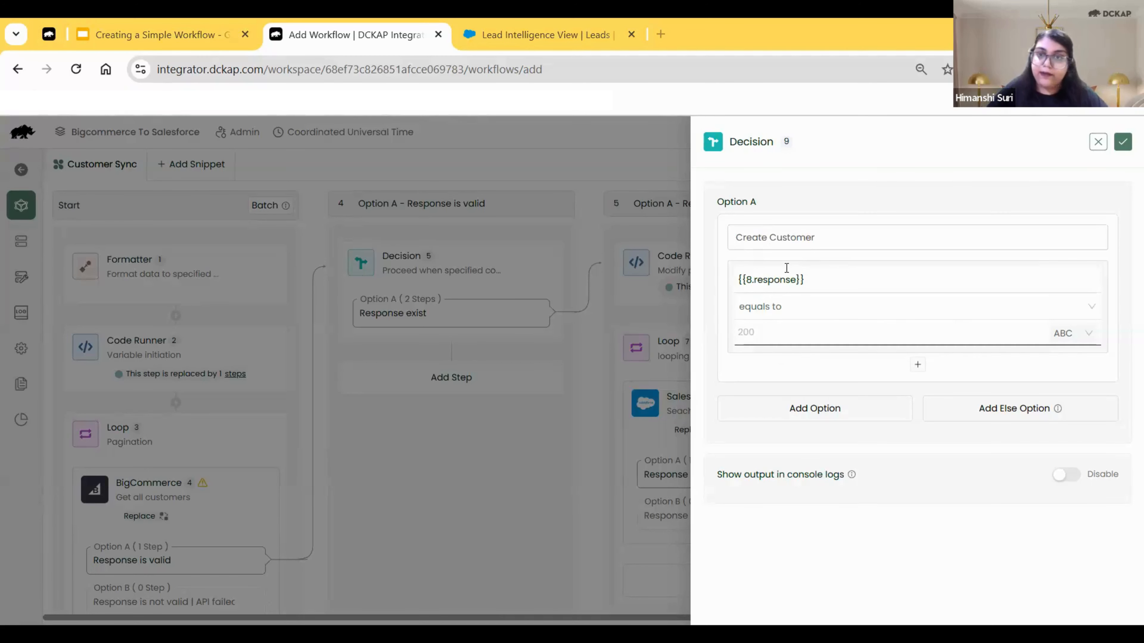
{"action": "left_click", "coordinate": [801, 280]}
{"action": "type", "text": ".records"}
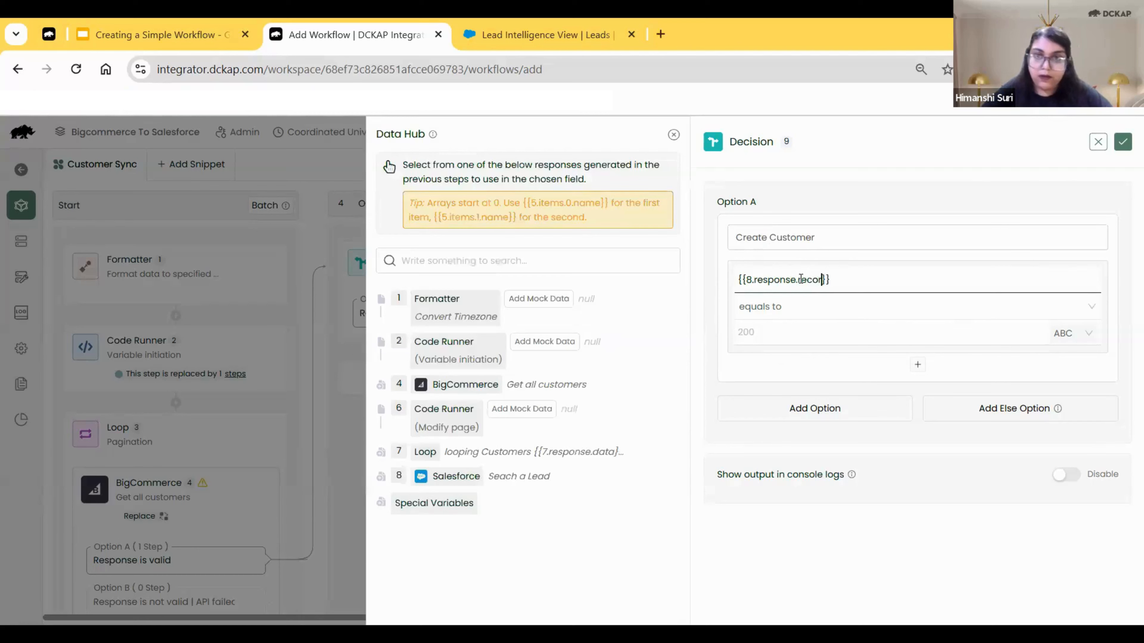
Set the Create Customer condition's operator to "is false" and save the Decision
{"action": "left_click", "coordinate": [863, 318]}
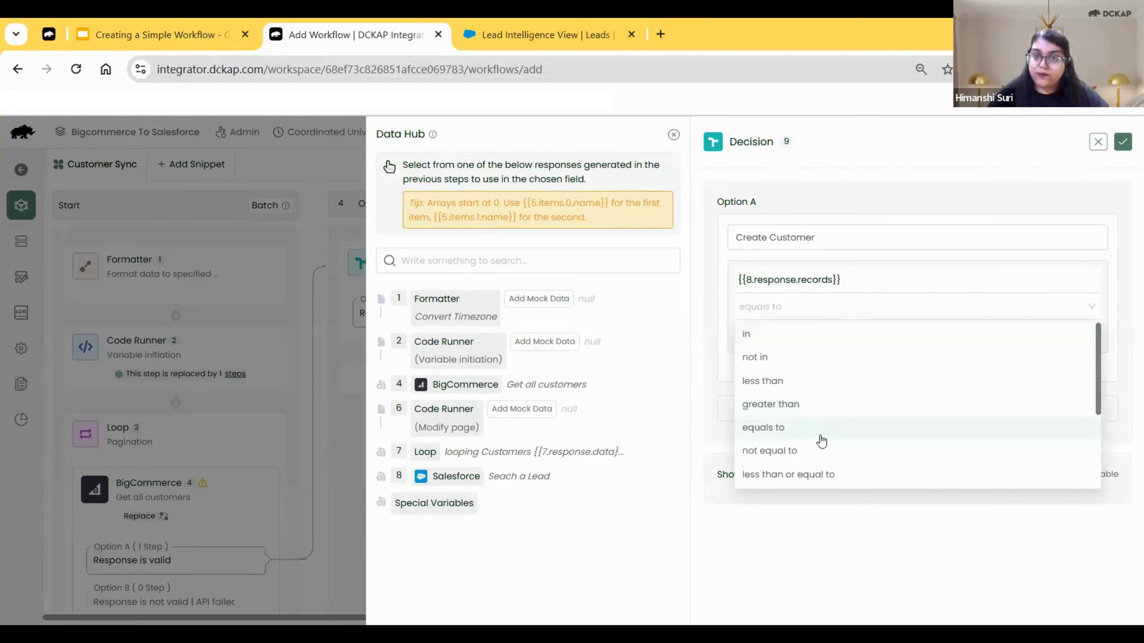
{"action": "left_click_drag", "start_coordinate": [1101, 363], "coordinate": [1099, 405]}
{"action": "scroll", "coordinate": [1097, 401], "scroll_direction": "down", "scroll_amount": 1}
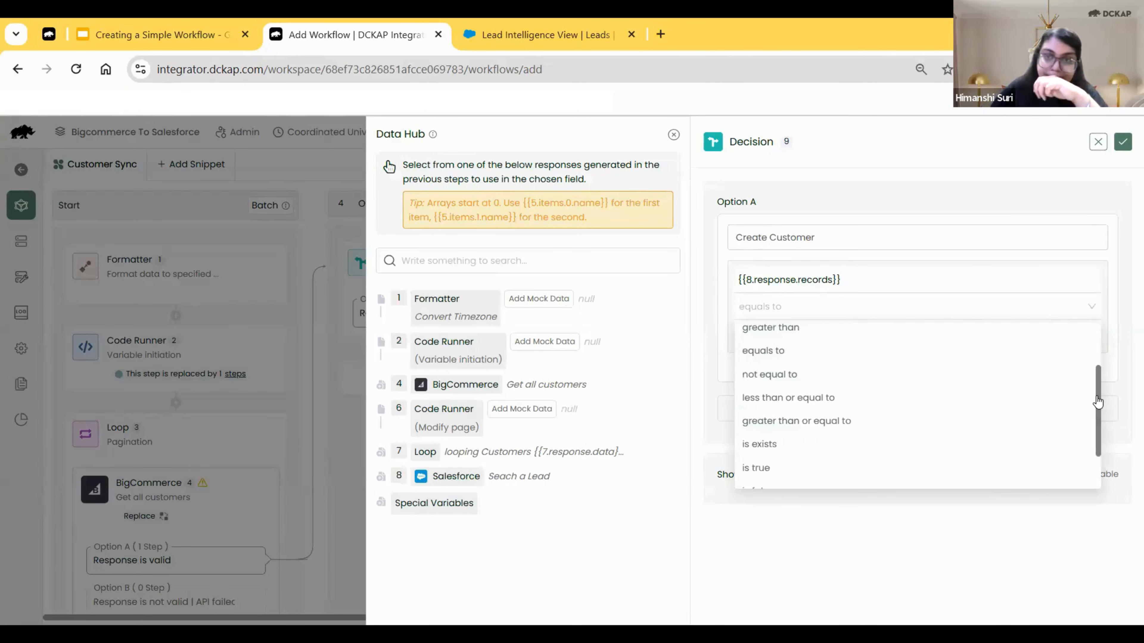
{"action": "scroll", "coordinate": [1092, 433], "scroll_direction": "down", "scroll_amount": 2}
{"action": "scroll", "coordinate": [1084, 383], "scroll_direction": "up", "scroll_amount": 5}
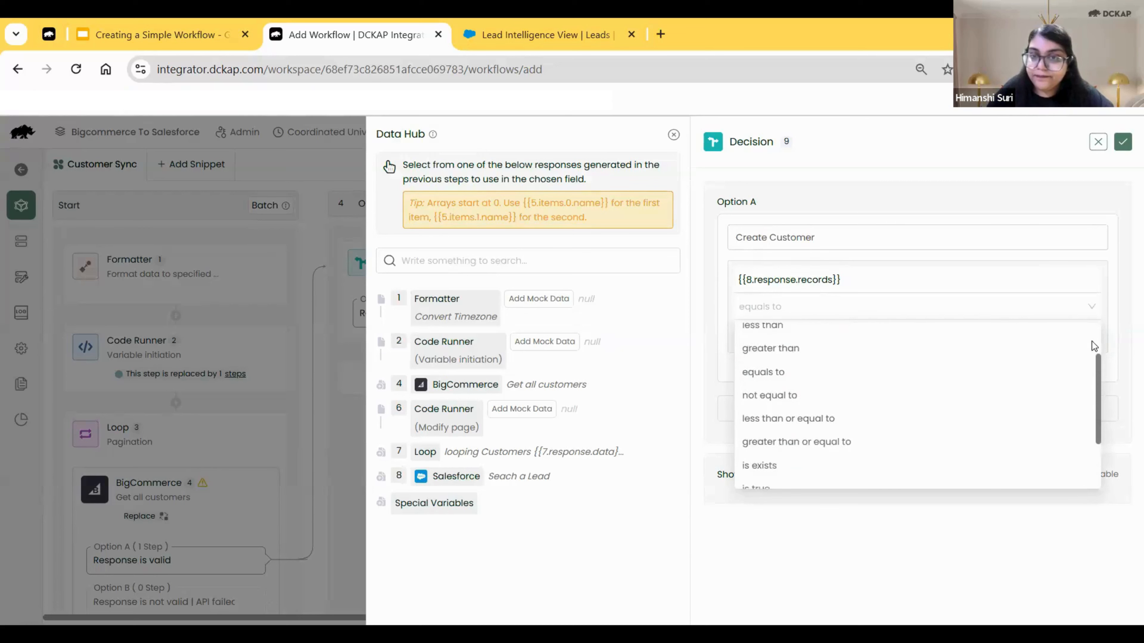
{"action": "scroll", "coordinate": [1084, 393], "scroll_direction": "down", "scroll_amount": 1}
{"action": "scroll", "coordinate": [1084, 394], "scroll_direction": "down", "scroll_amount": 2}
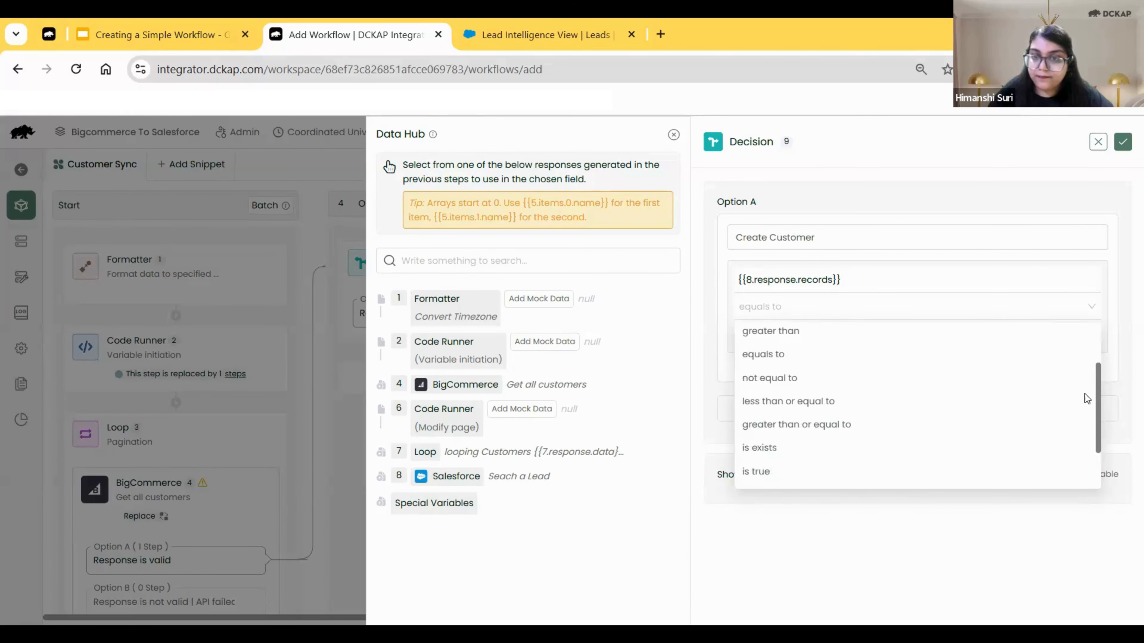
{"action": "left_click", "coordinate": [758, 451]}
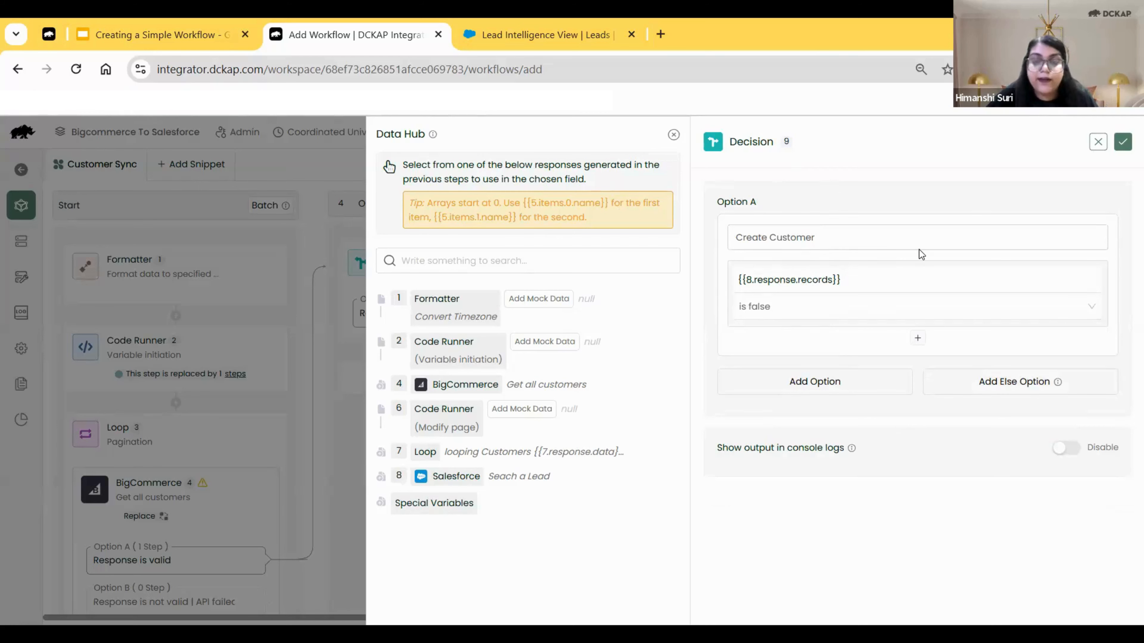
{"action": "left_click", "coordinate": [1123, 143]}
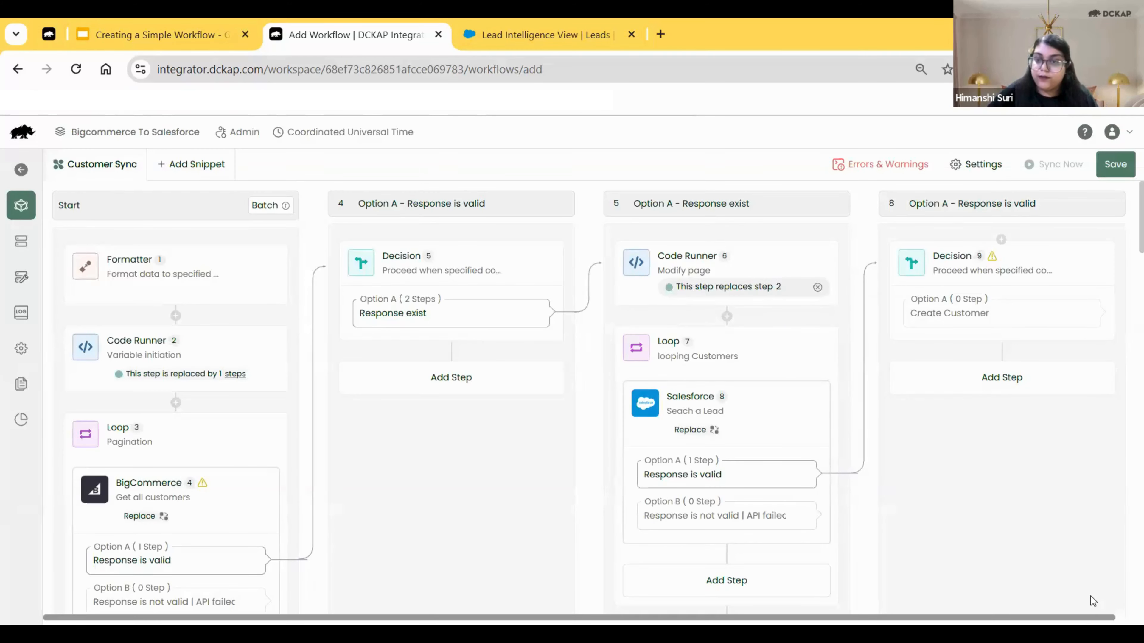
Add a Salesforce step directly below the Create Customer Decision
{"action": "left_click_drag", "start_coordinate": [1076, 618], "coordinate": [1100, 613]}
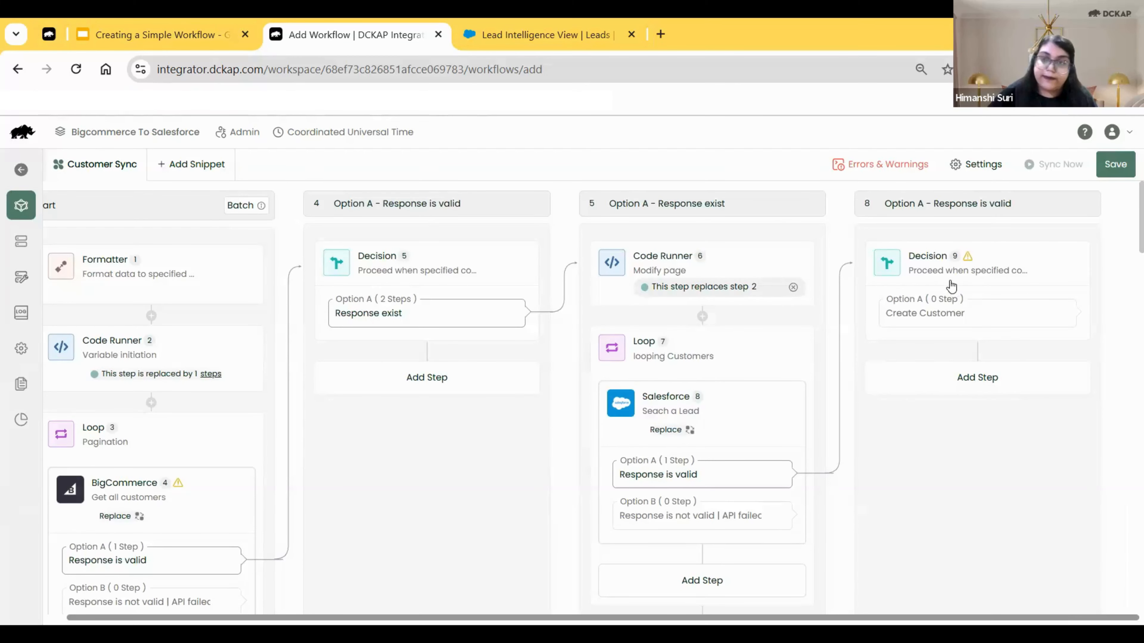
{"action": "left_click", "coordinate": [982, 387]}
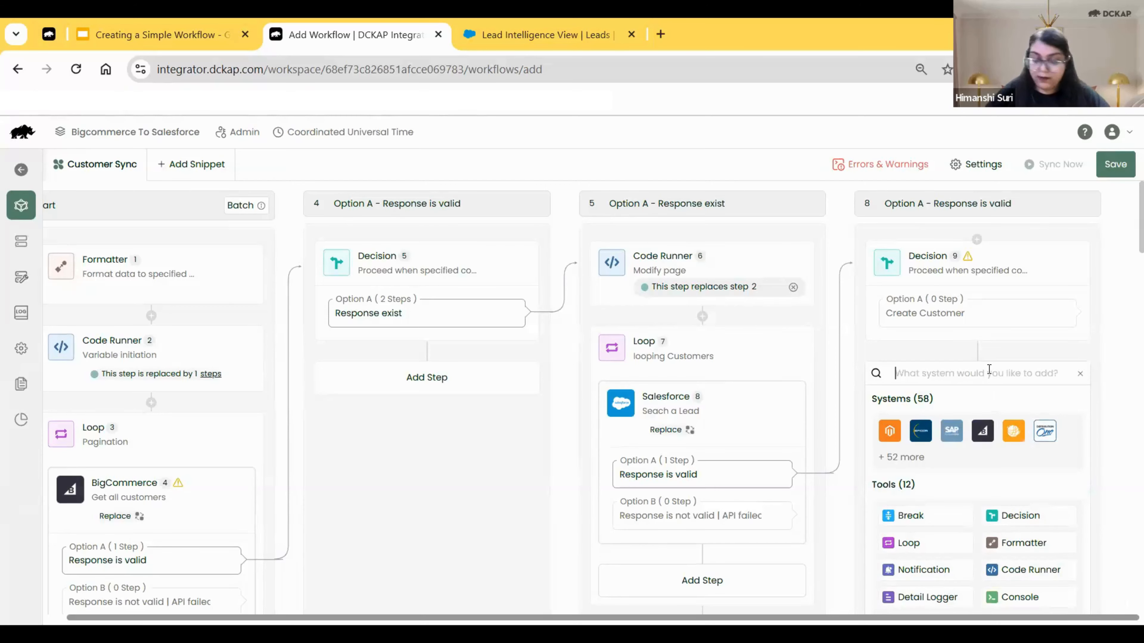
{"action": "type", "text": "sales"}
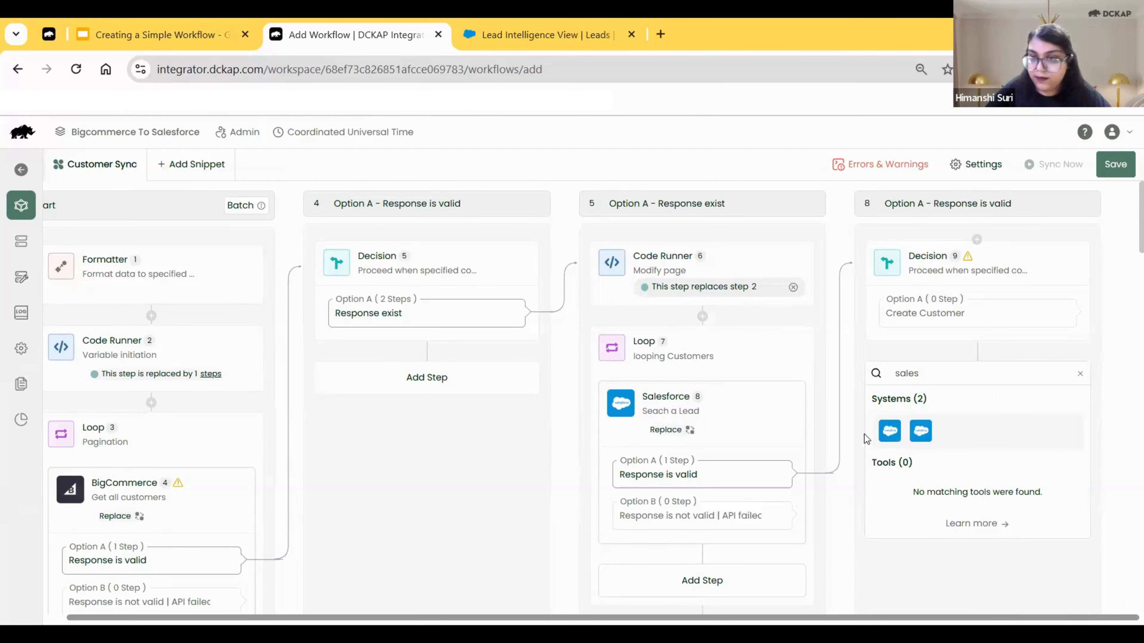
{"action": "left_click", "coordinate": [889, 431]}
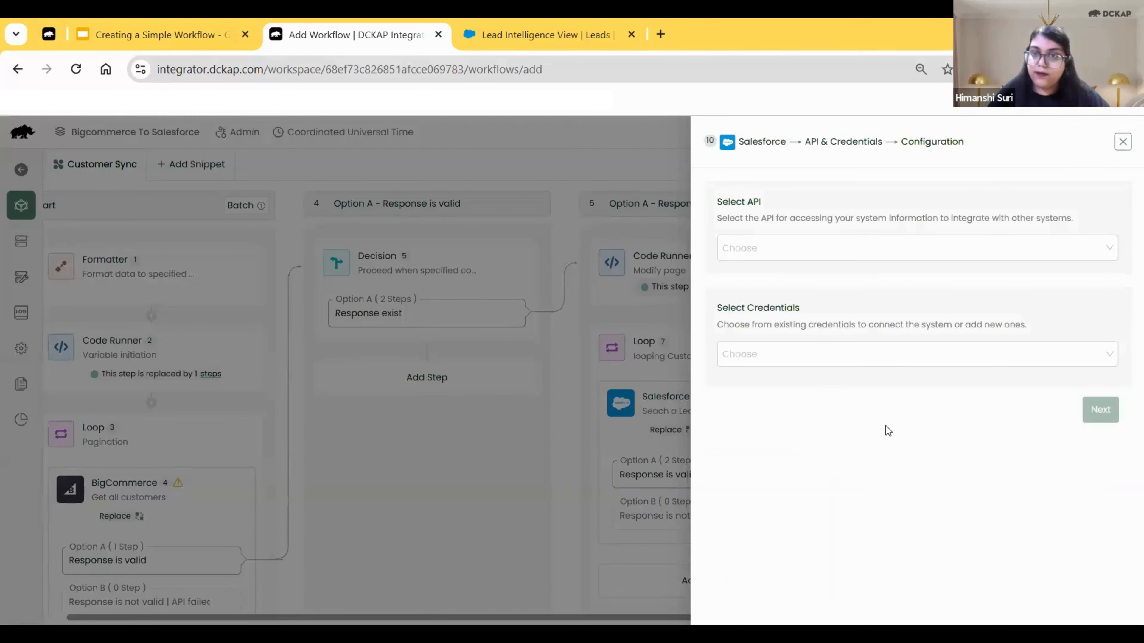
Choose the "Create a Lead" API with the existing Salesforce credential and continue to the configuration
{"action": "left_click", "coordinate": [784, 248]}
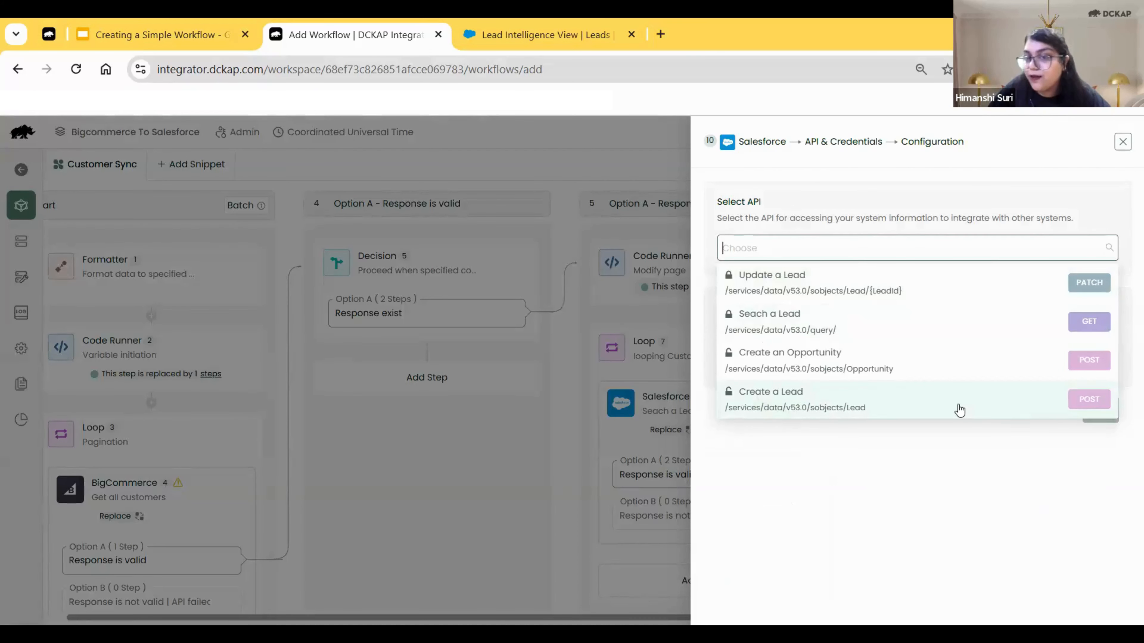
{"action": "left_click", "coordinate": [909, 393]}
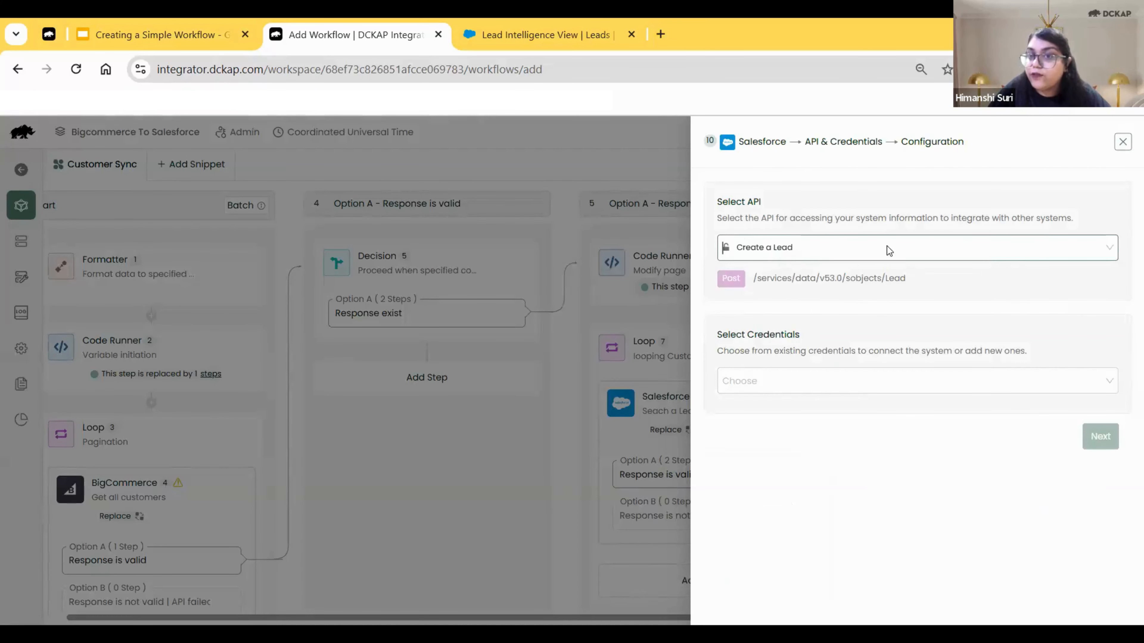
{"action": "left_click", "coordinate": [819, 382]}
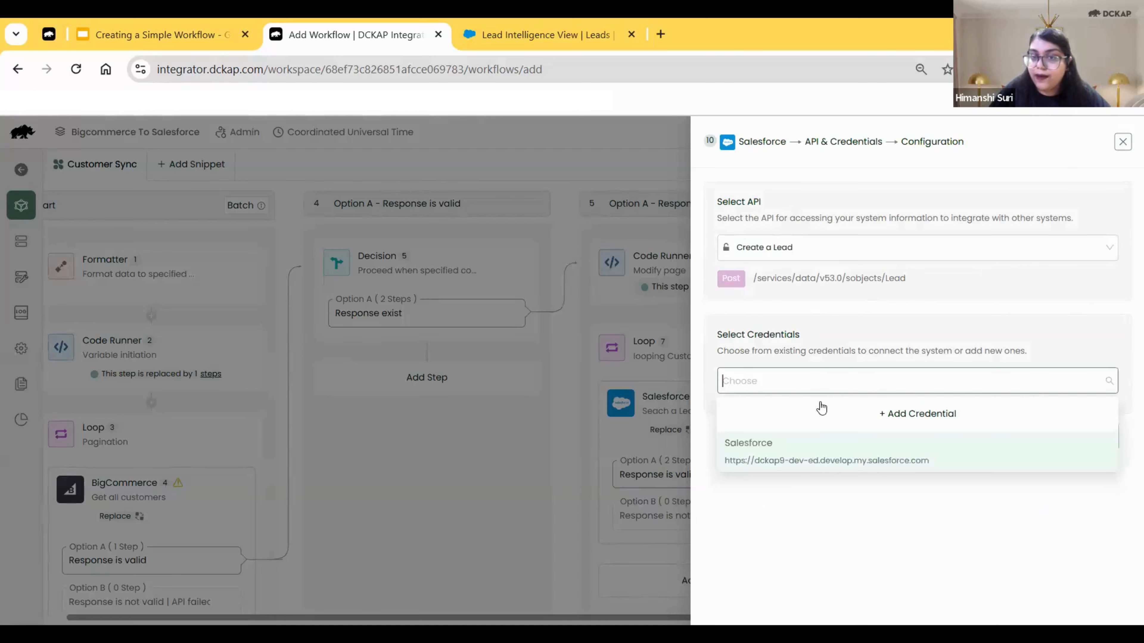
{"action": "left_click", "coordinate": [826, 462]}
{"action": "left_click", "coordinate": [1099, 437]}
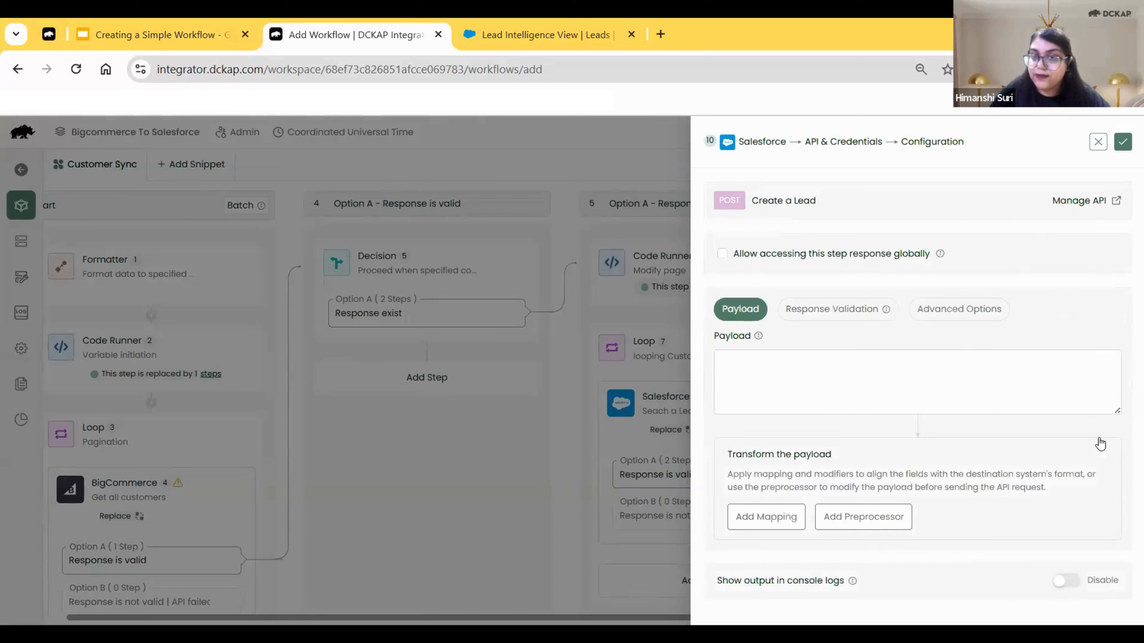
Set the Create a Lead payload to the current item of the customer loop, {{7.item}}
{"action": "left_click", "coordinate": [786, 396]}
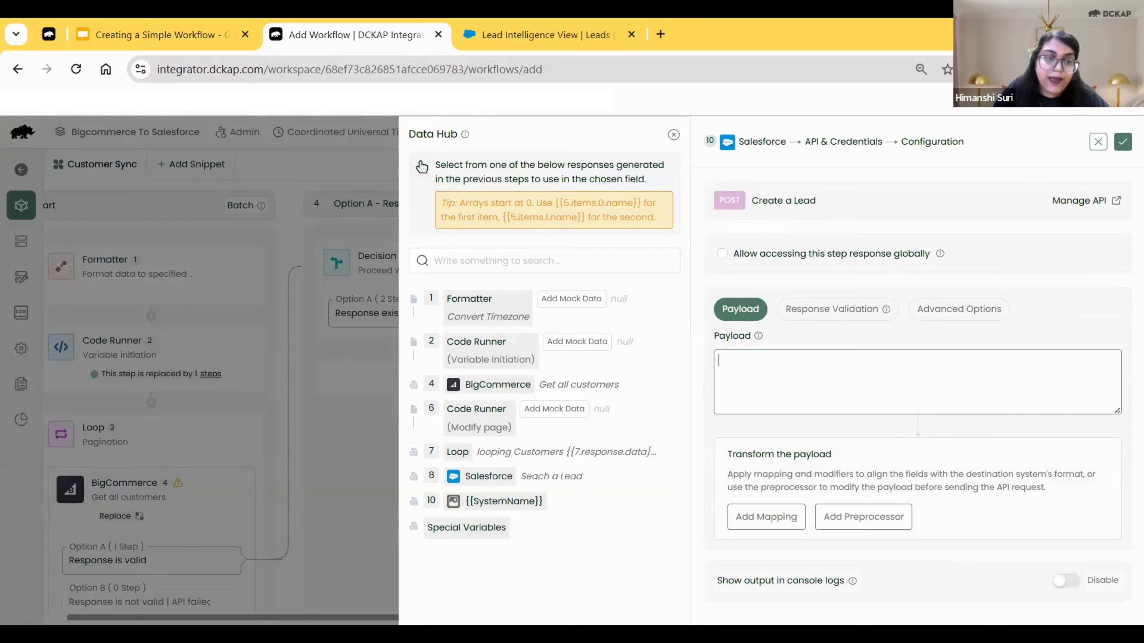
{"action": "key", "text": "alt+Tab"}
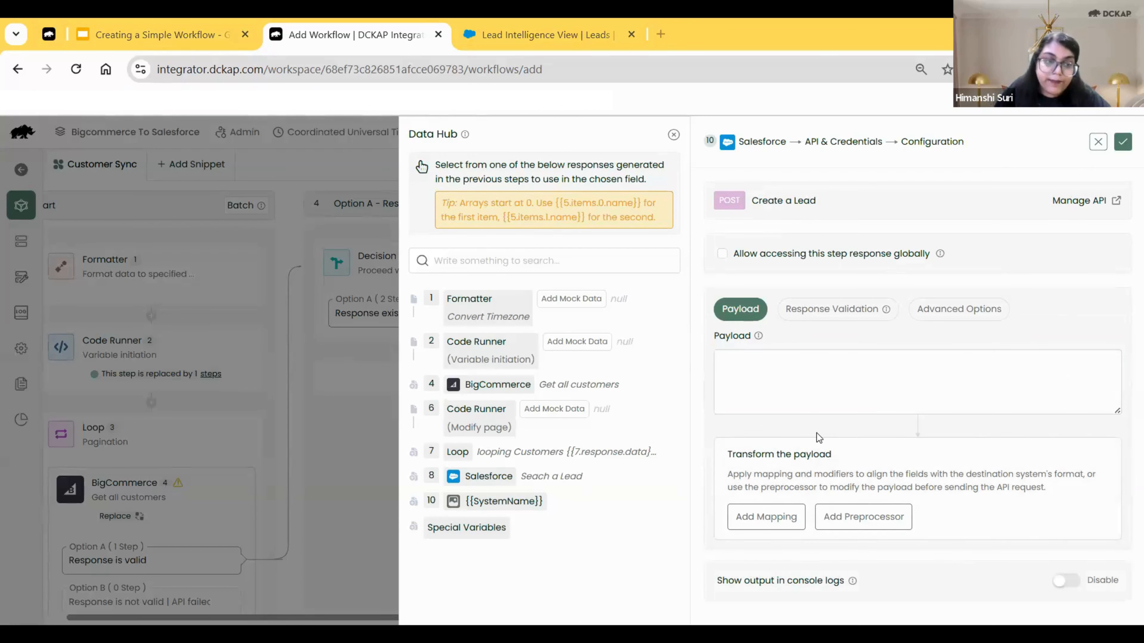
{"action": "left_click", "coordinate": [810, 355]}
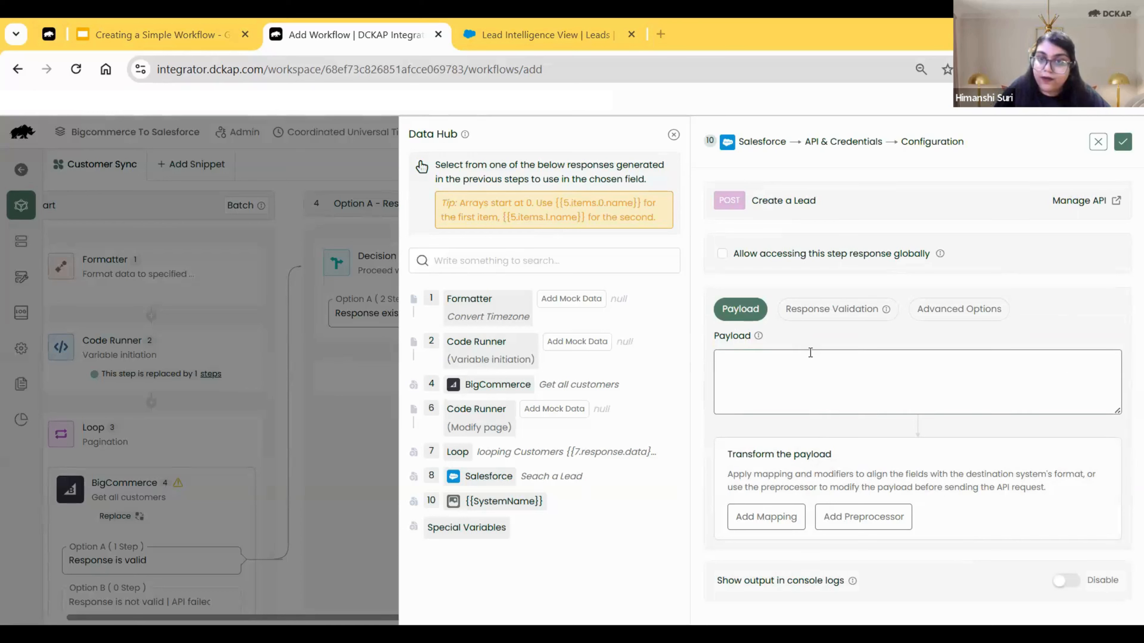
{"action": "left_click", "coordinate": [421, 454]}
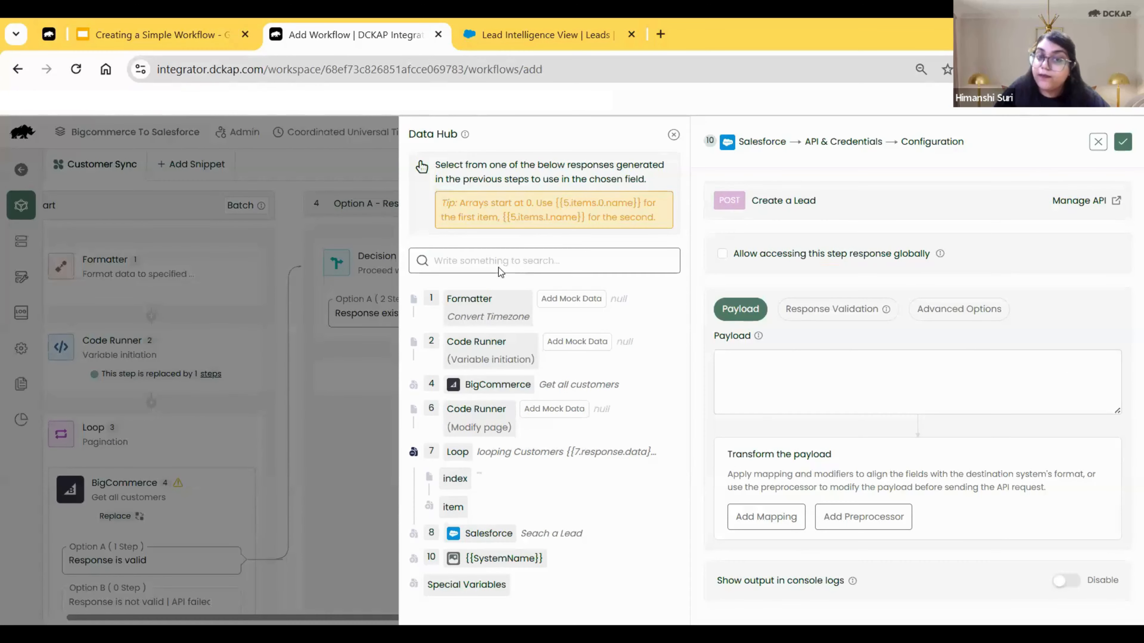
{"action": "left_click", "coordinate": [457, 512]}
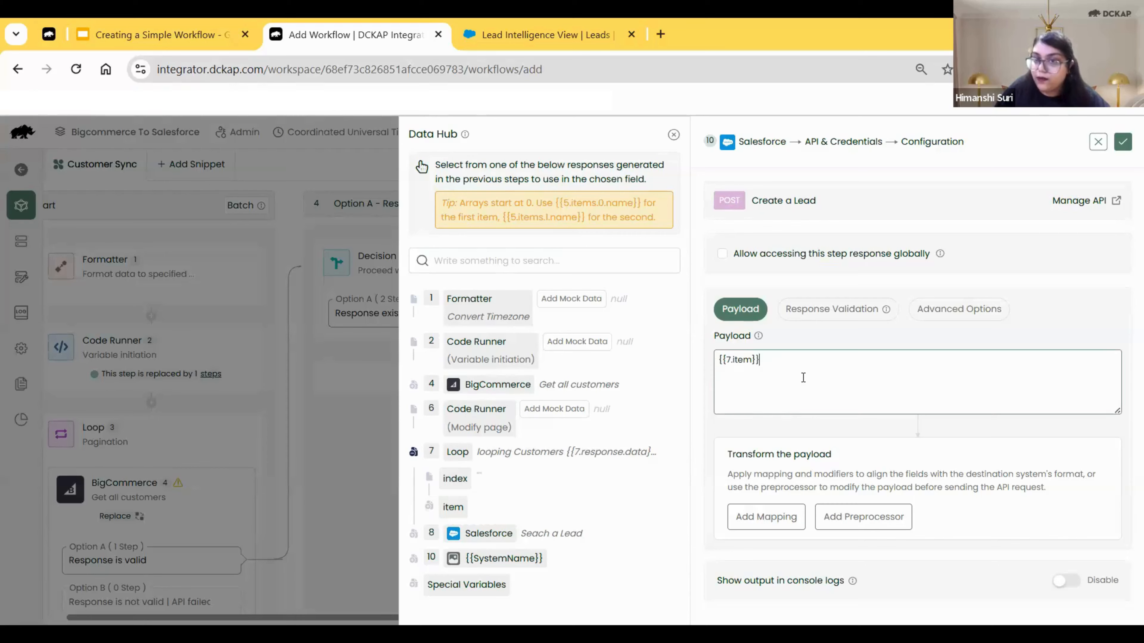
Add an OR condition to the Create a Lead response validation's Option A: {{10.meta.status_code}} equals to 201
{"action": "left_click", "coordinate": [833, 309]}
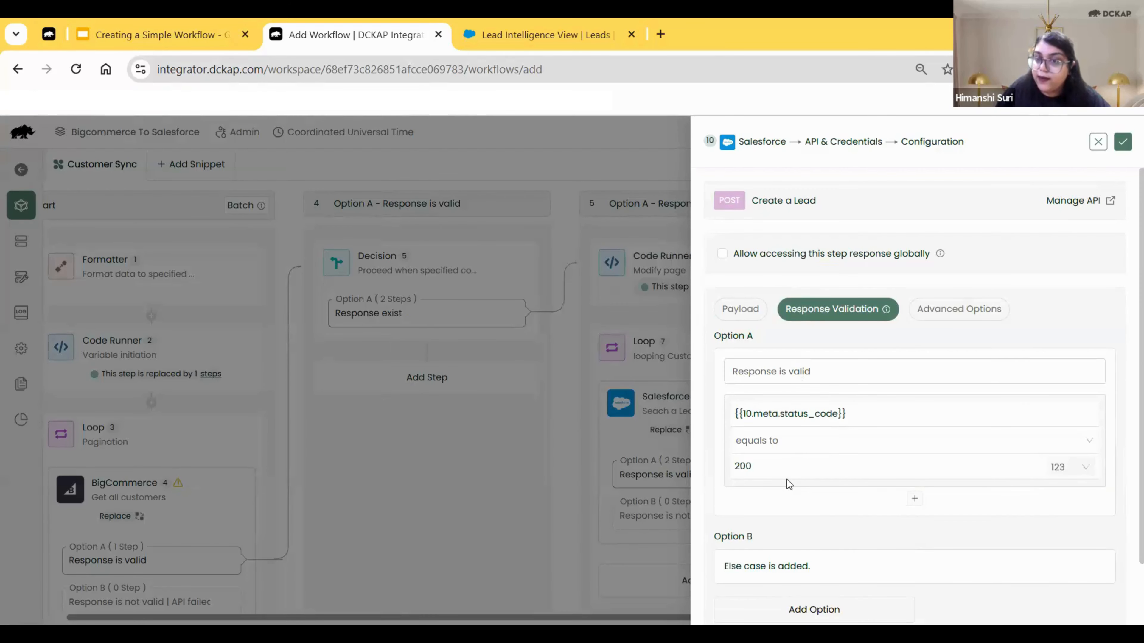
{"action": "scroll", "coordinate": [1123, 396], "scroll_direction": "down", "scroll_amount": 2}
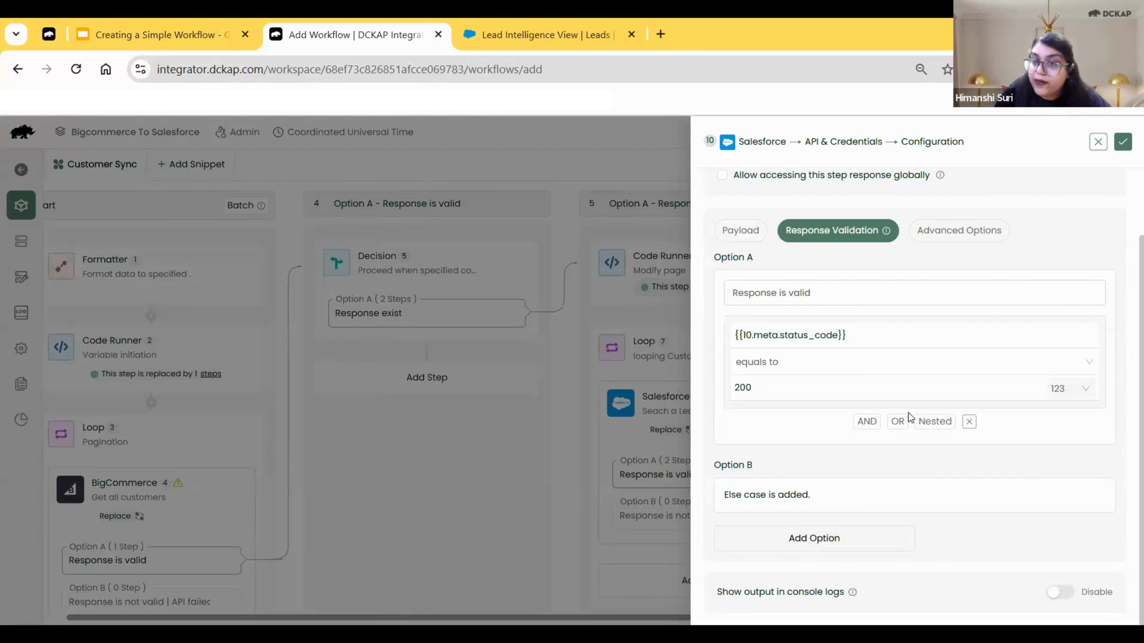
{"action": "left_click", "coordinate": [899, 422]}
{"action": "left_click", "coordinate": [796, 517]}
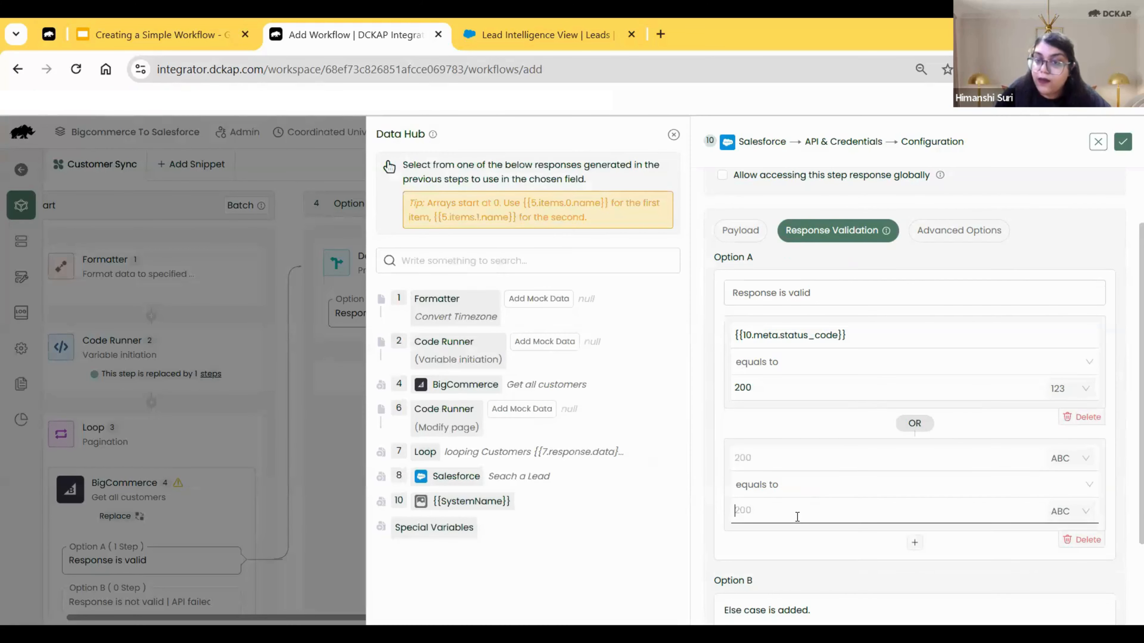
{"action": "left_click", "coordinate": [757, 447]}
{"action": "left_click", "coordinate": [746, 458]}
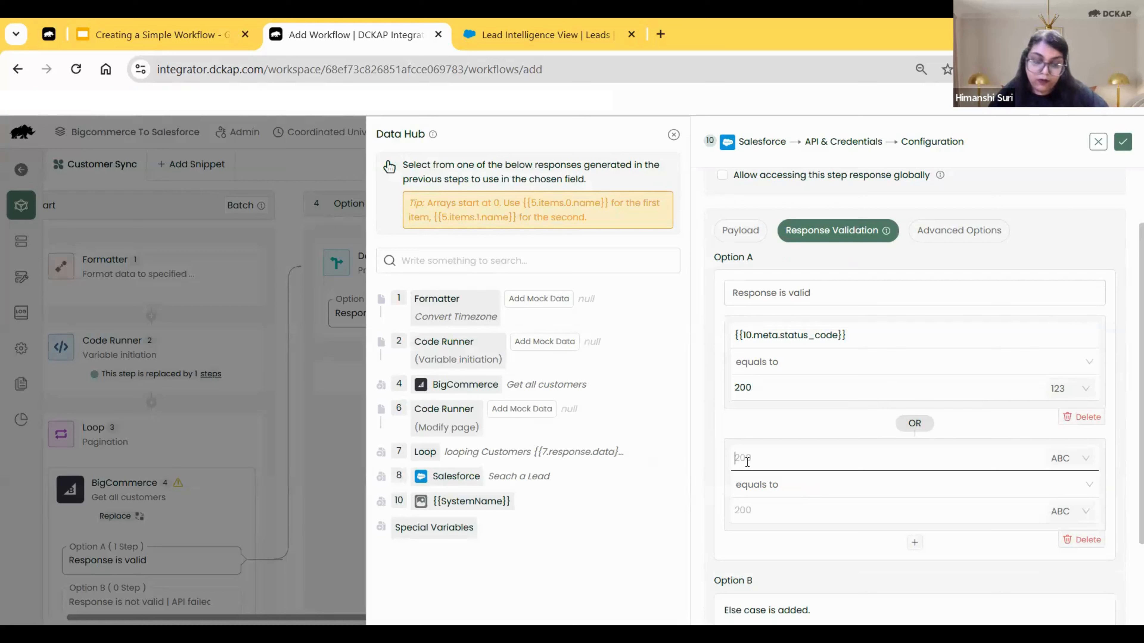
{"action": "type", "text": "{{10.meta.status_code}}"}
{"action": "left_click", "coordinate": [736, 510]}
{"action": "type", "text": "201"}
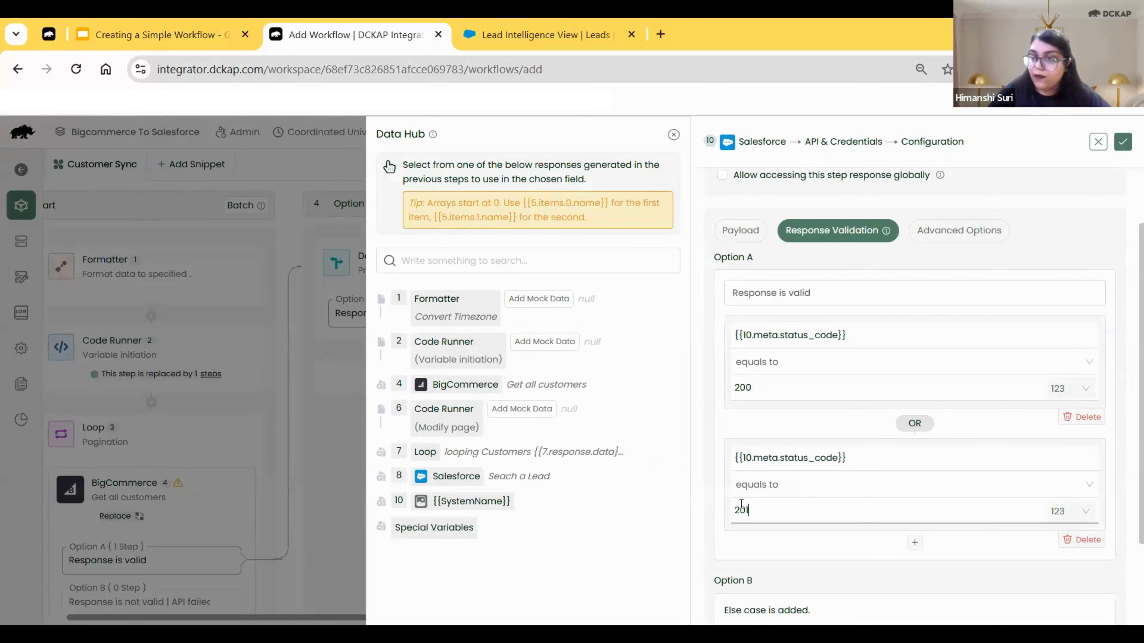
{"action": "scroll", "coordinate": [740, 504], "scroll_direction": "down", "scroll_amount": 3}
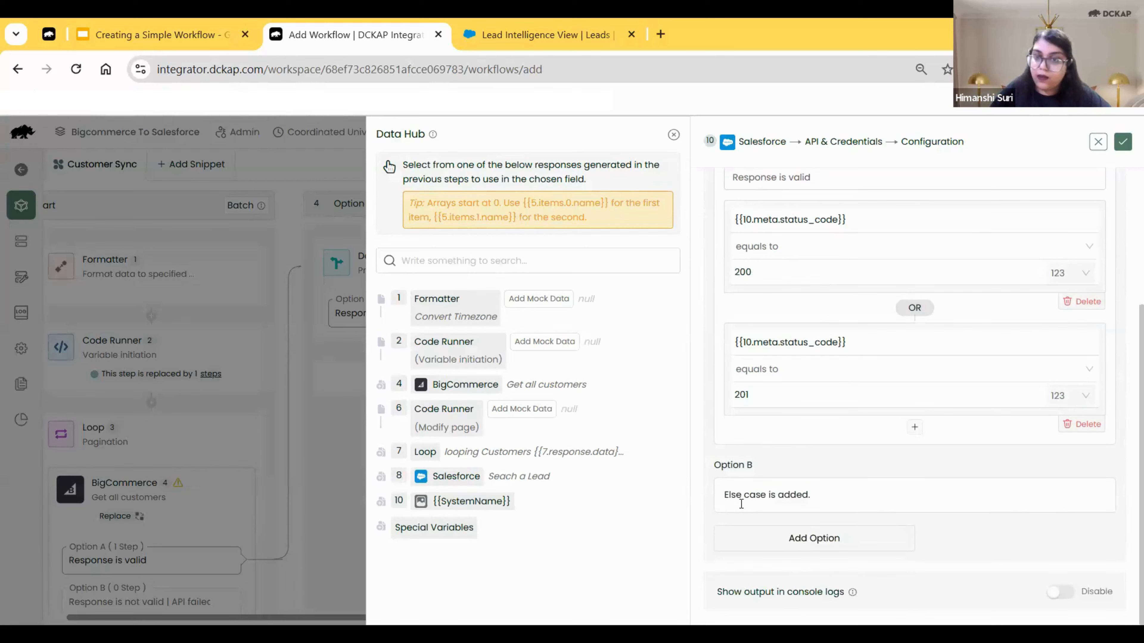
{"action": "scroll", "coordinate": [740, 504], "scroll_direction": "up", "scroll_amount": 3}
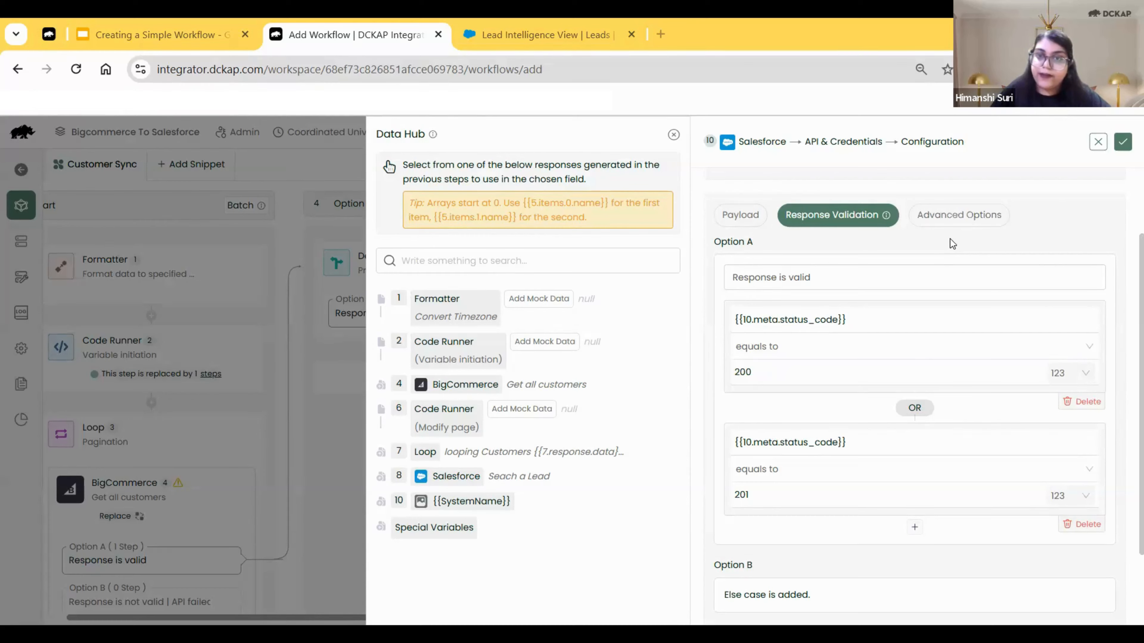
Add a mapping to the Create a Lead payload and map first_name to FirstName and last_name to LastName
{"action": "left_click", "coordinate": [759, 518]}
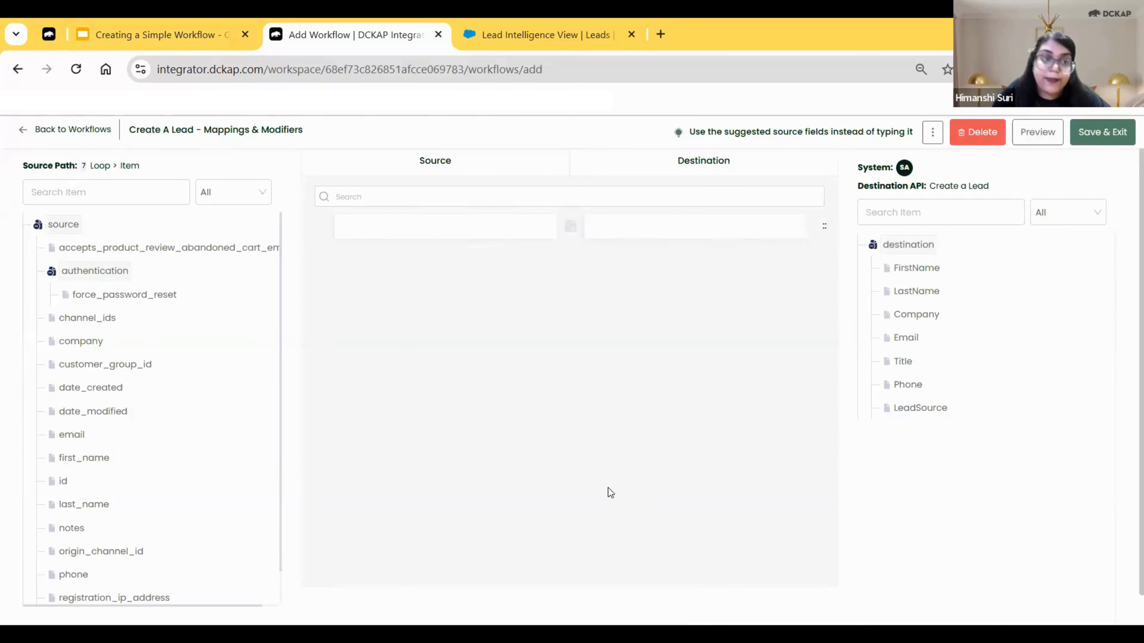
{"action": "left_click_drag", "start_coordinate": [83, 460], "coordinate": [495, 231]}
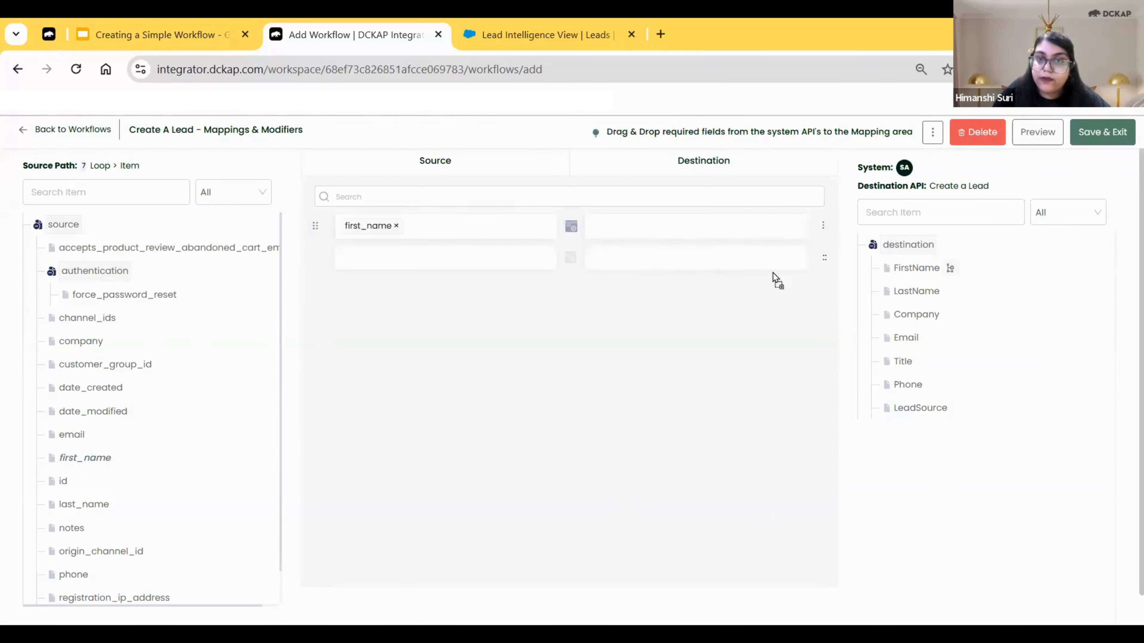
{"action": "left_click_drag", "start_coordinate": [676, 226], "coordinate": [676, 226]}
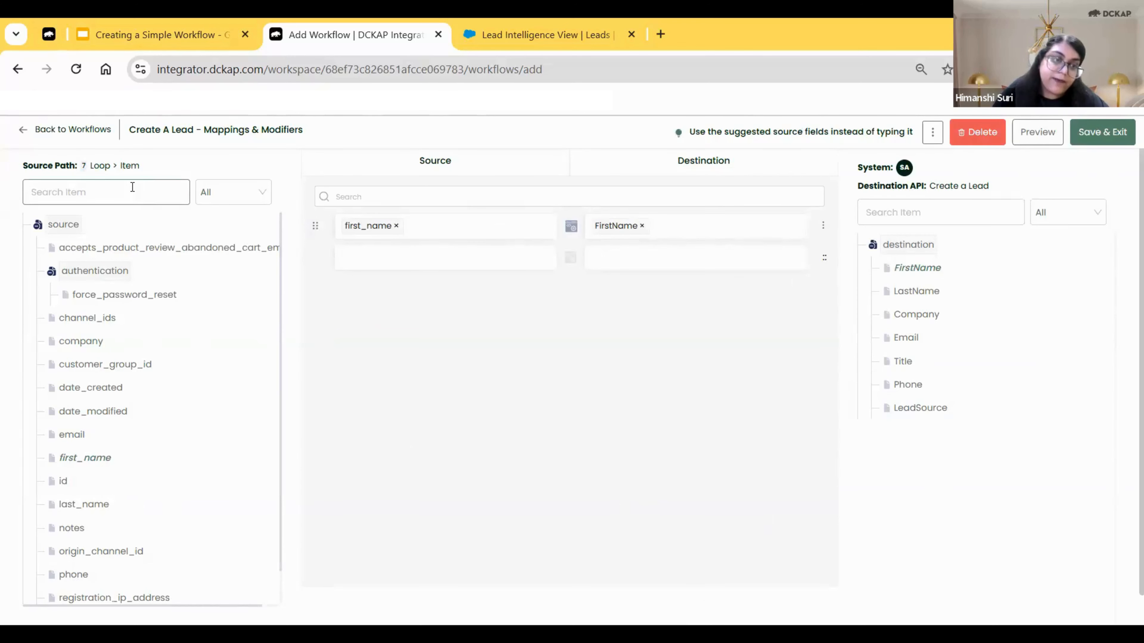
{"action": "type", "text": "las"}
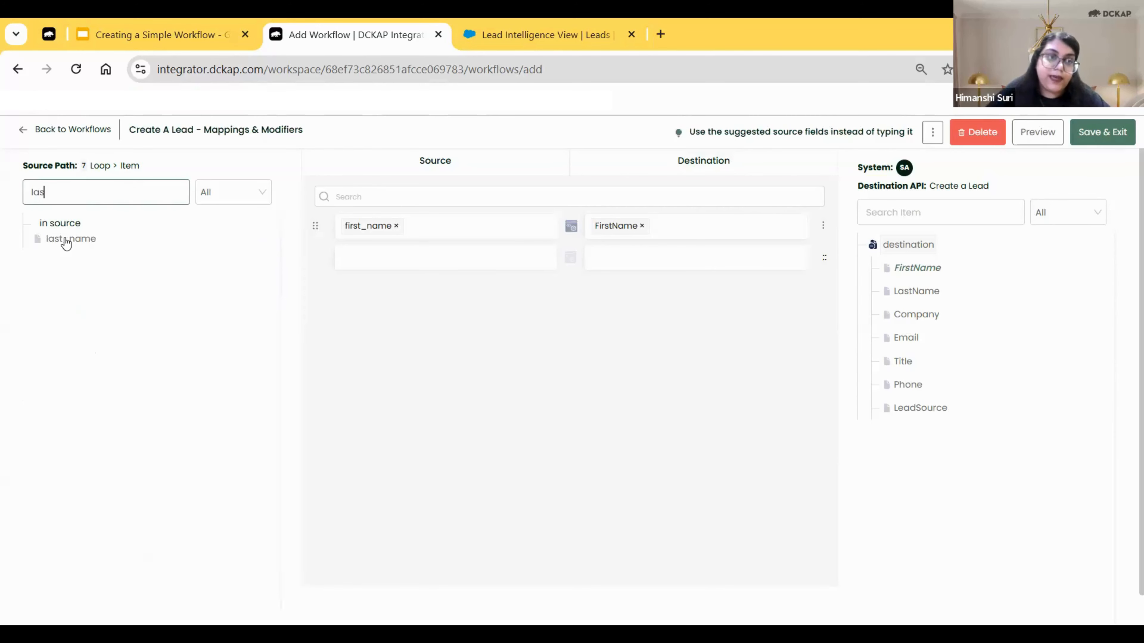
{"action": "left_click_drag", "start_coordinate": [64, 241], "coordinate": [436, 260]}
{"action": "left_click_drag", "start_coordinate": [932, 292], "coordinate": [620, 281]}
Clear the source field search and map company to Company and email to Email
{"action": "left_click", "coordinate": [150, 195]}
{"action": "double_click", "coordinate": [149, 194]}
{"action": "key", "text": "BackSpace"}
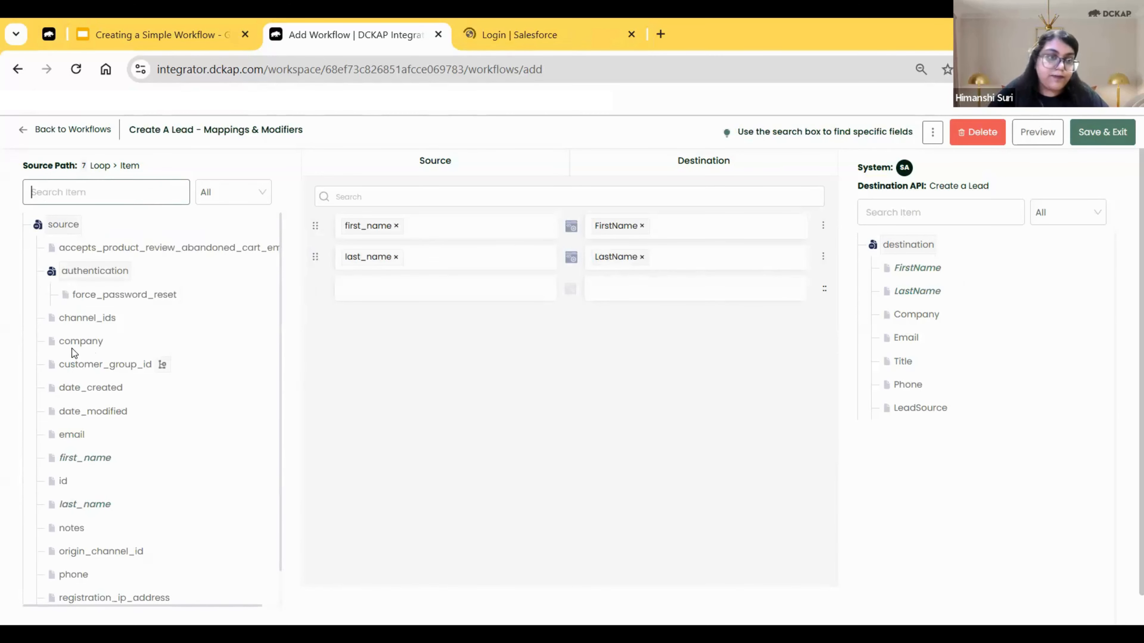
{"action": "left_click_drag", "start_coordinate": [74, 348], "coordinate": [442, 306]}
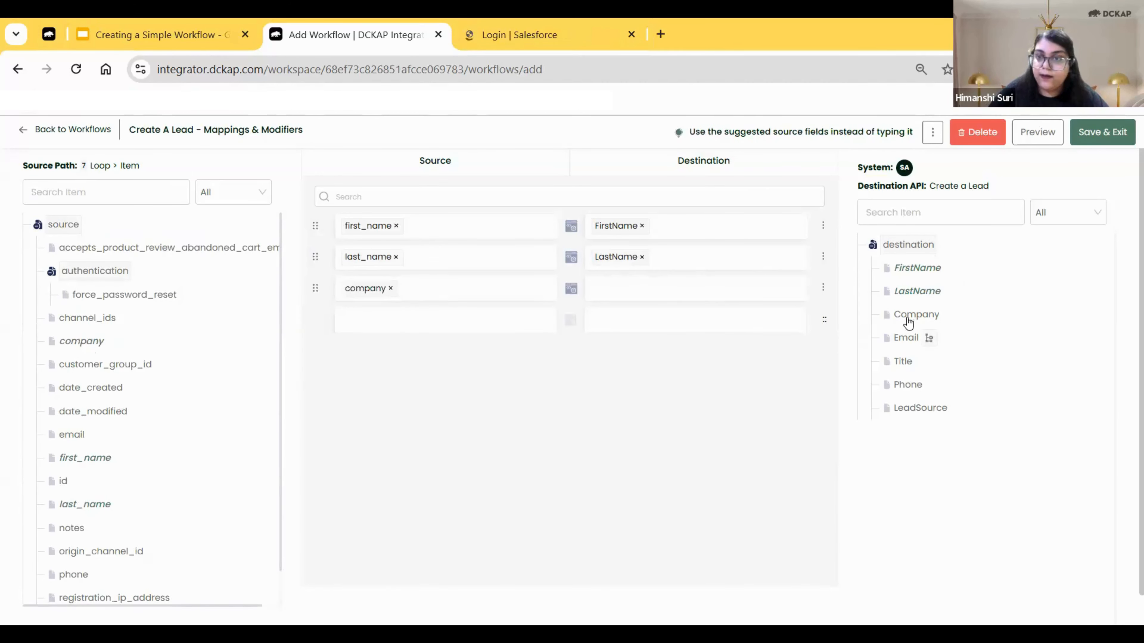
{"action": "left_click_drag", "start_coordinate": [907, 319], "coordinate": [650, 287]}
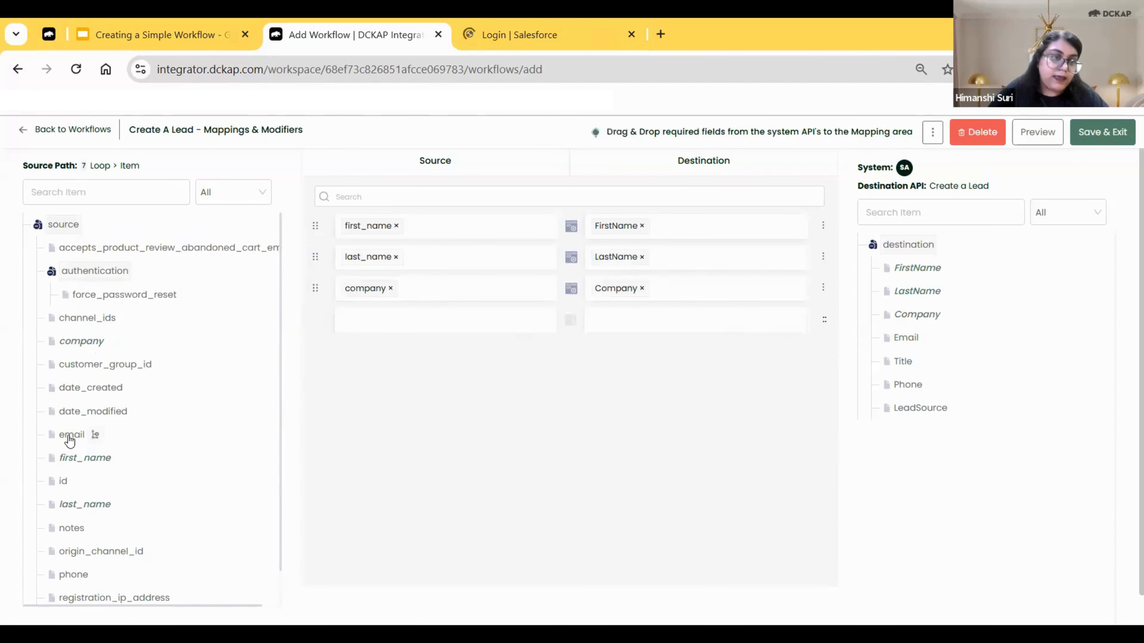
{"action": "left_click_drag", "start_coordinate": [69, 435], "coordinate": [391, 321]}
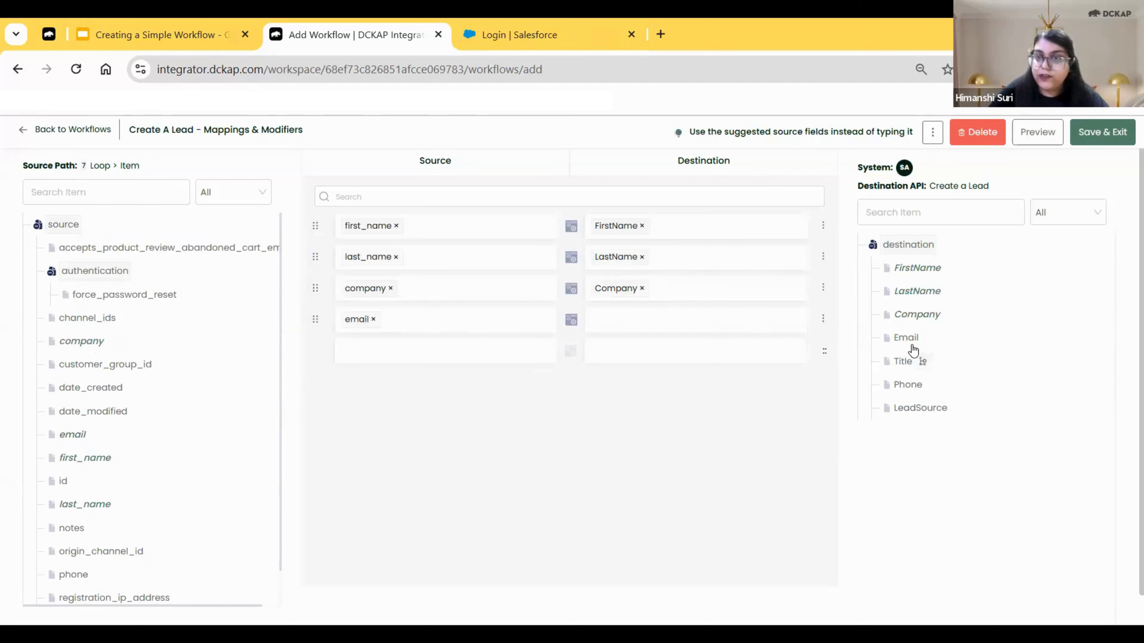
{"action": "left_click_drag", "start_coordinate": [902, 340], "coordinate": [609, 308]}
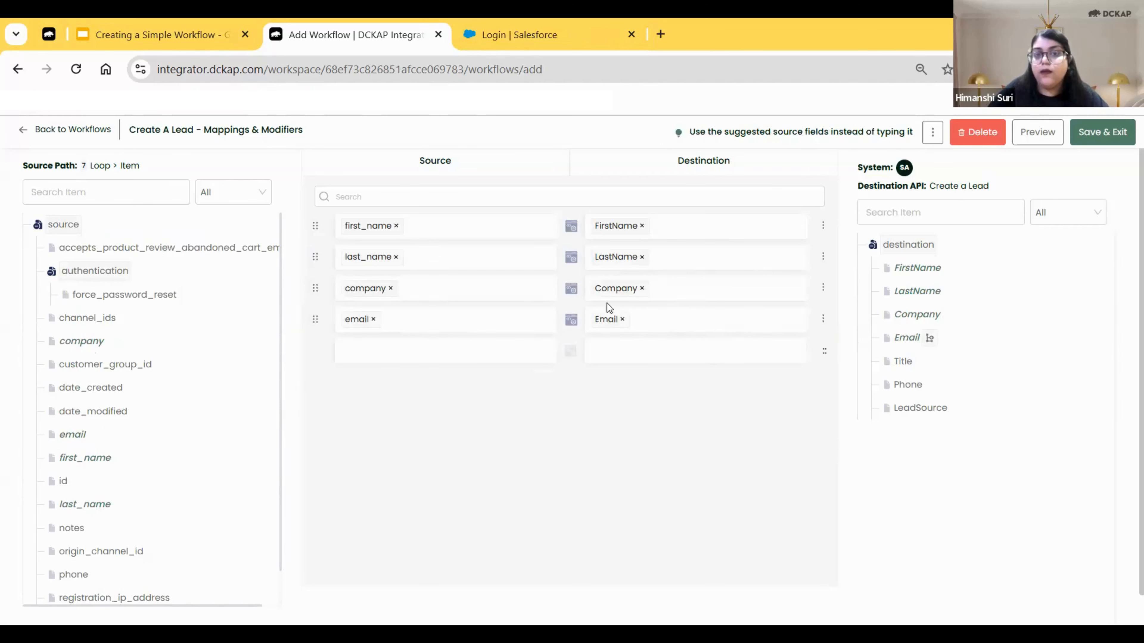
Add the modifier UPPER(first_name) to the first_name to FirstName mapping and save it
{"action": "left_click", "coordinate": [571, 227]}
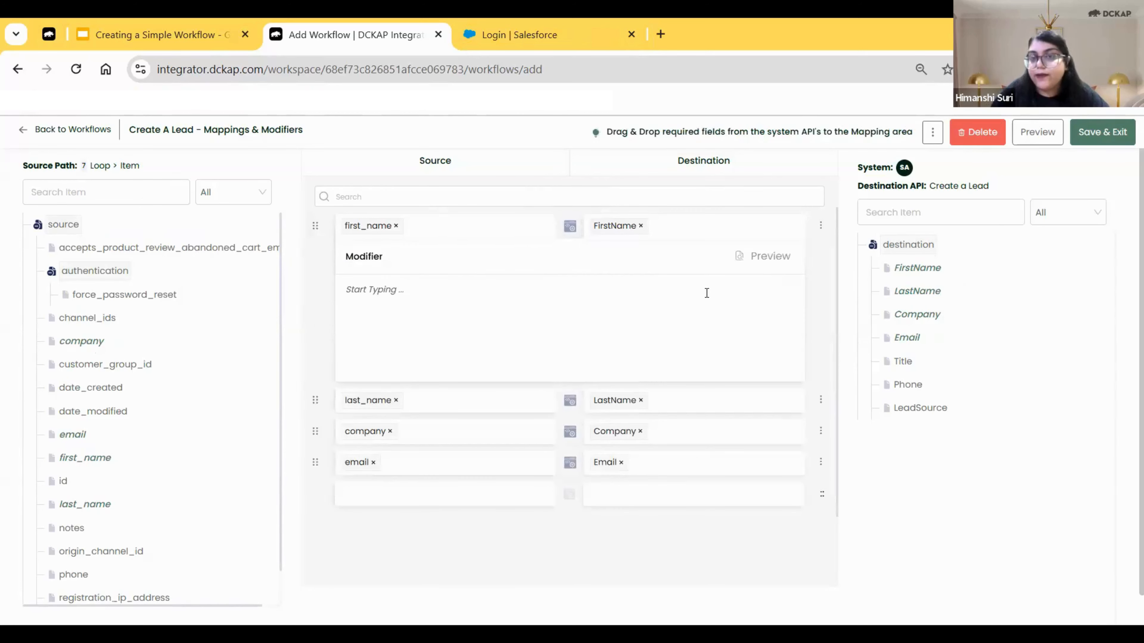
{"action": "left_click", "coordinate": [532, 299]}
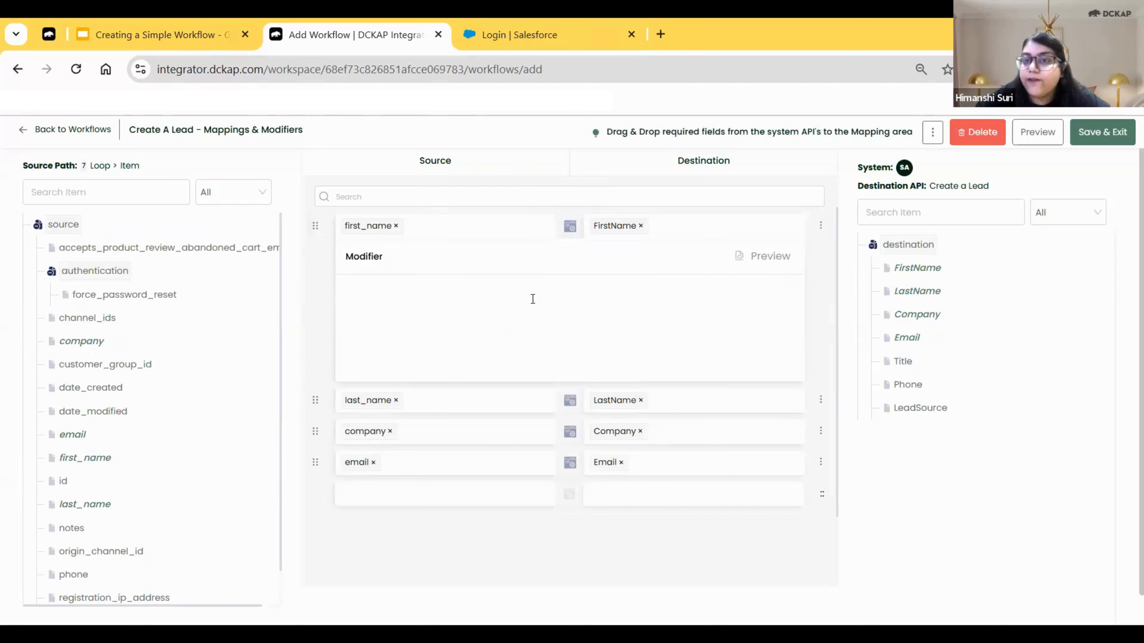
{"action": "type", "text": "u"}
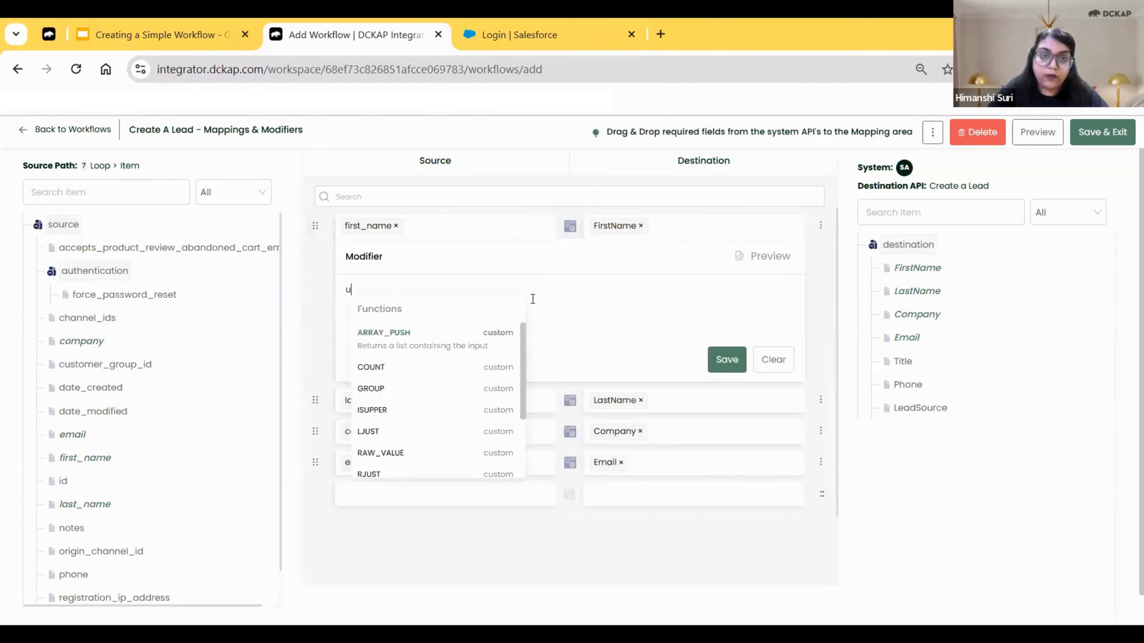
{"action": "type", "text": "pp"}
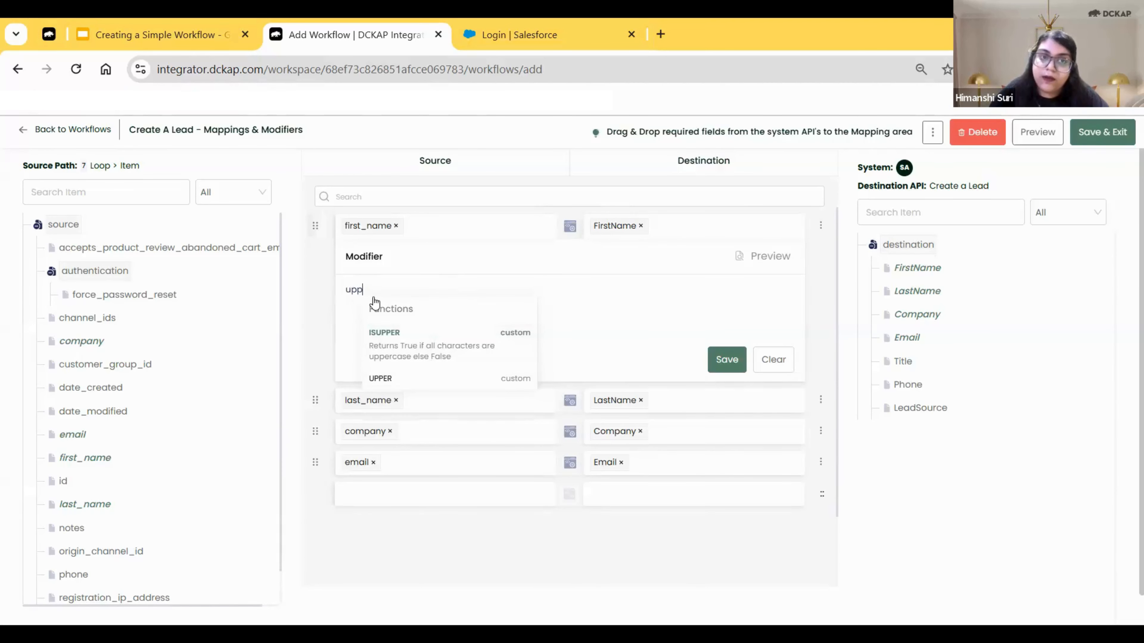
{"action": "left_click", "coordinate": [397, 377]}
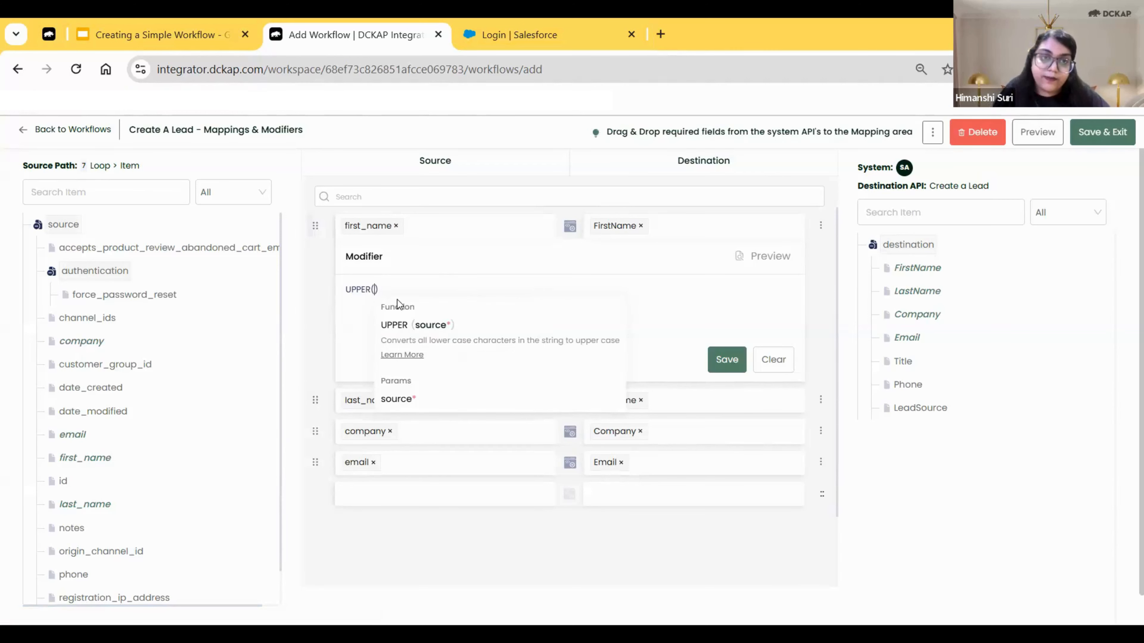
{"action": "type", "text": "f"}
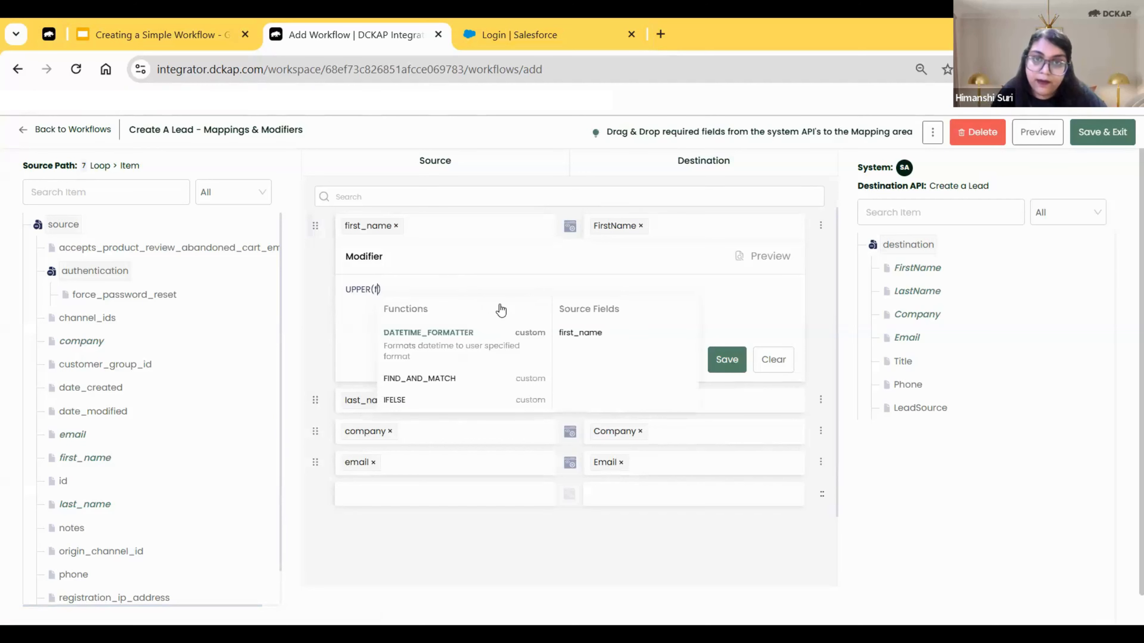
{"action": "key", "text": "Return"}
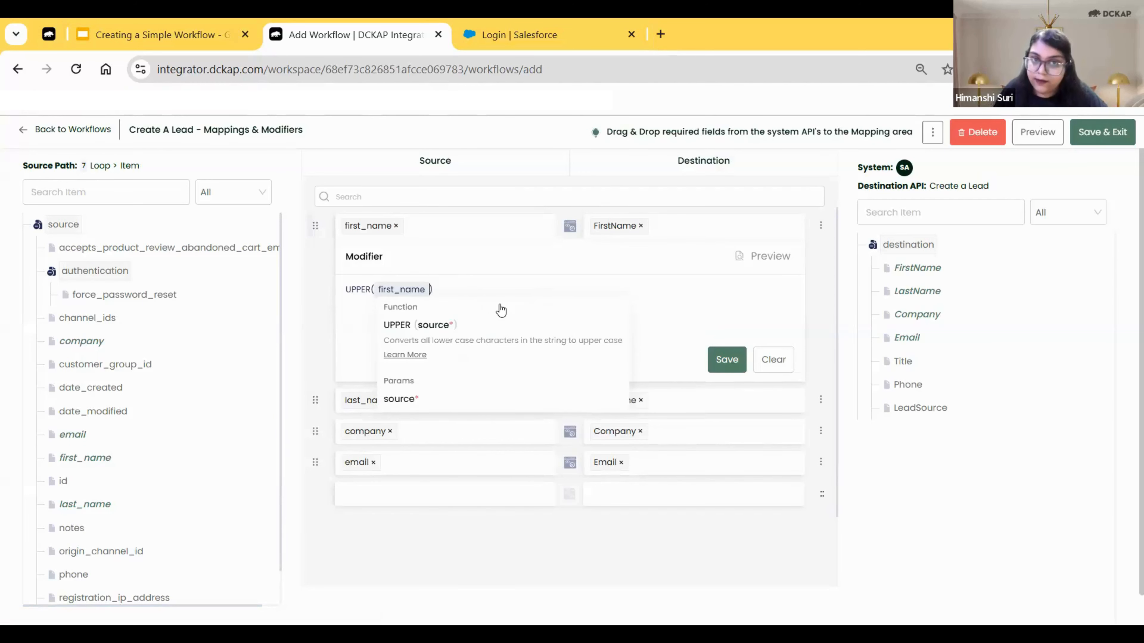
{"action": "left_click", "coordinate": [501, 310]}
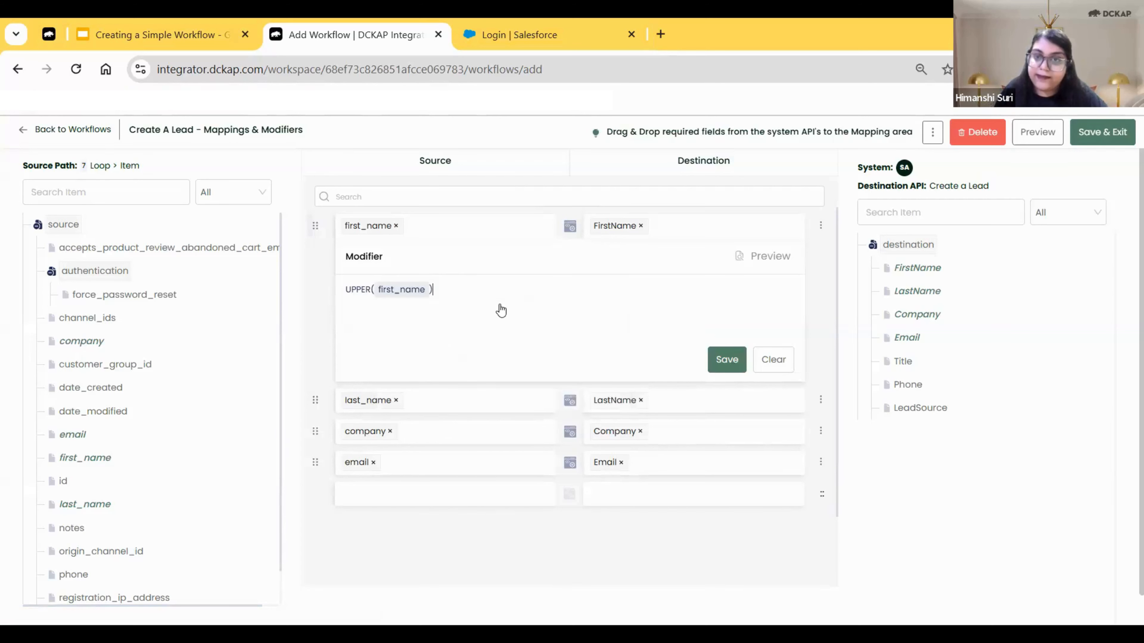
{"action": "left_click", "coordinate": [732, 359]}
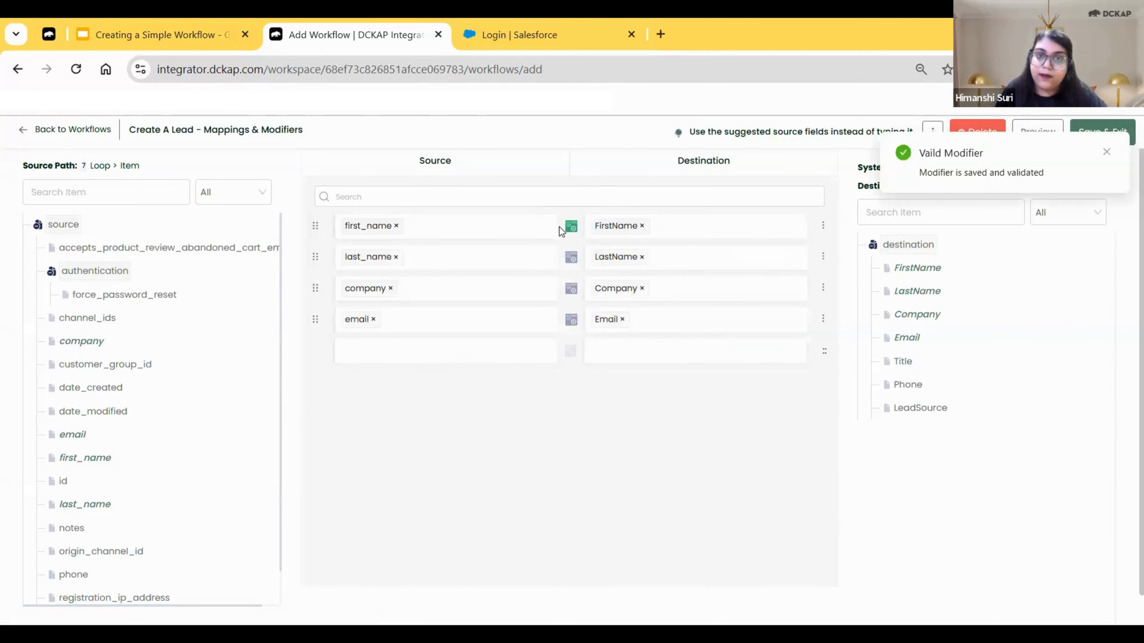
Preview the FirstName modifier by checking it with a sample first name as a string
{"action": "left_click", "coordinate": [570, 234]}
{"action": "left_click", "coordinate": [743, 257]}
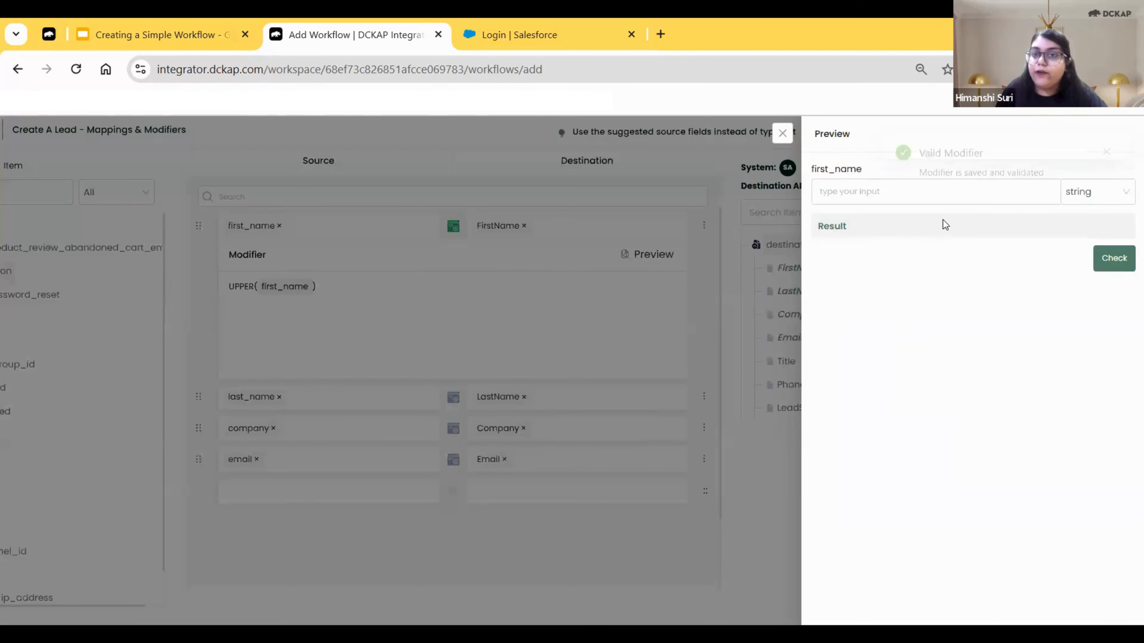
{"action": "left_click", "coordinate": [920, 182]}
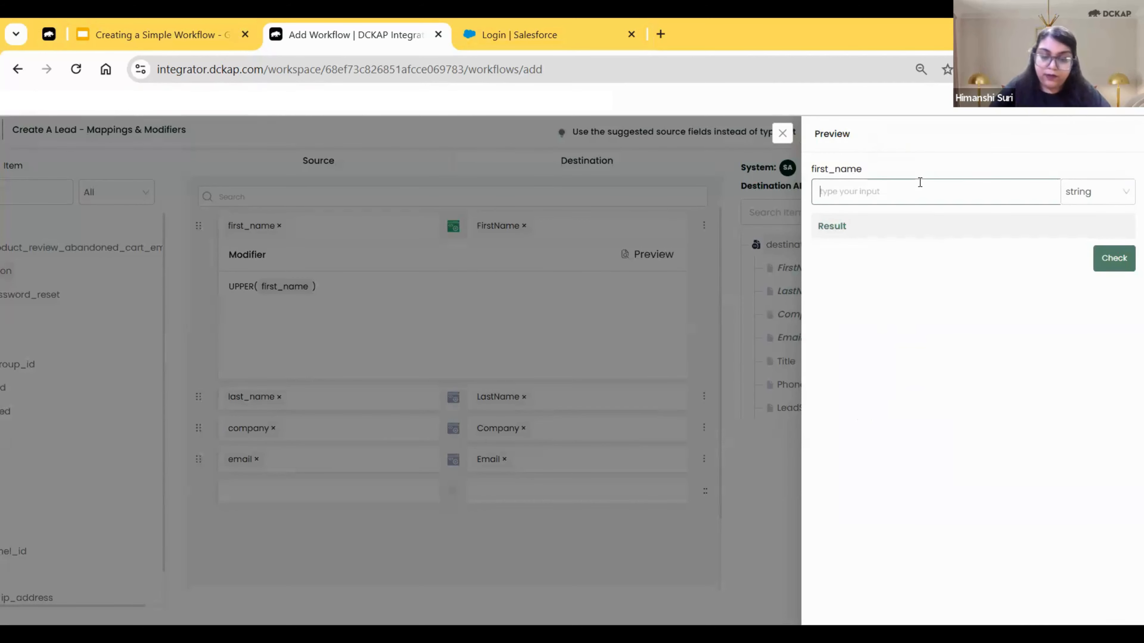
{"action": "type", "text": "Jo"}
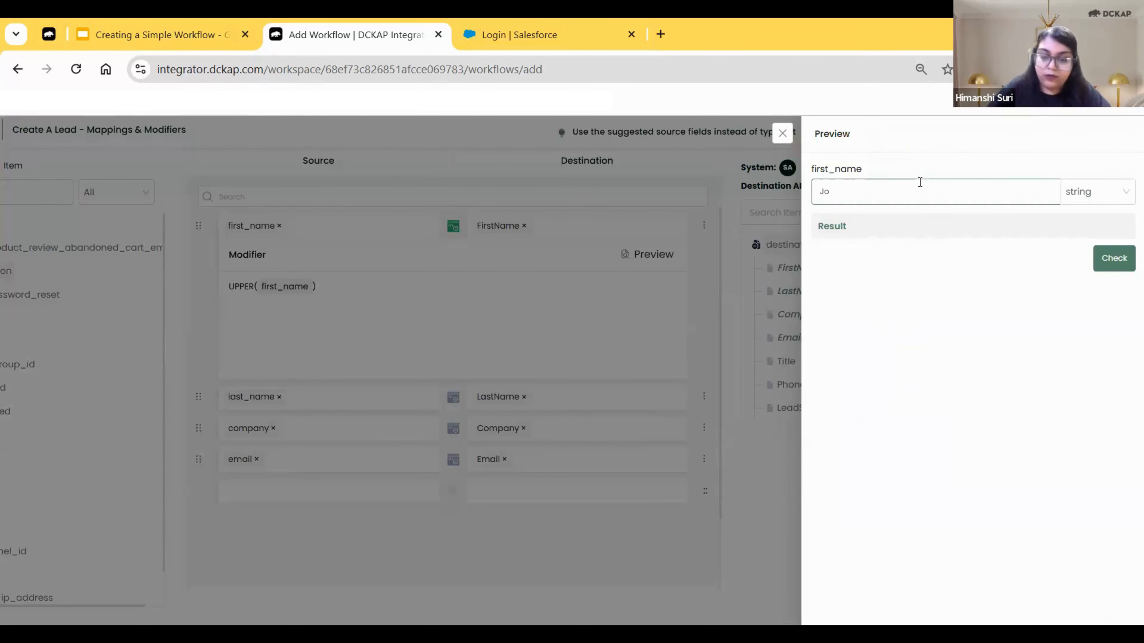
{"action": "type", "text": "nhn"}
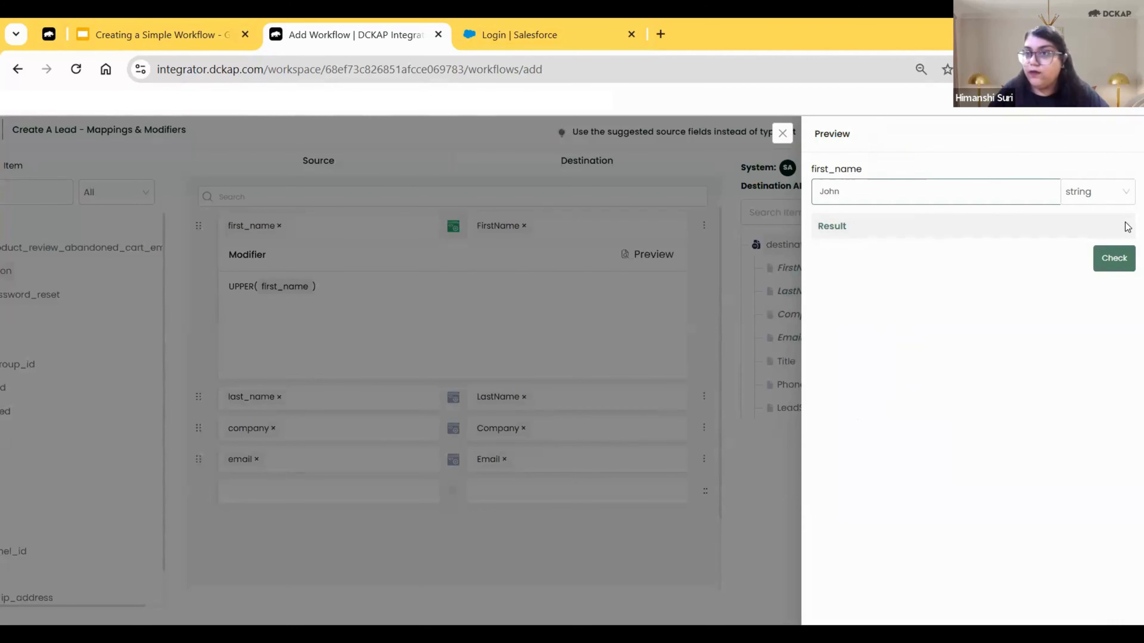
{"action": "left_click", "coordinate": [1110, 265]}
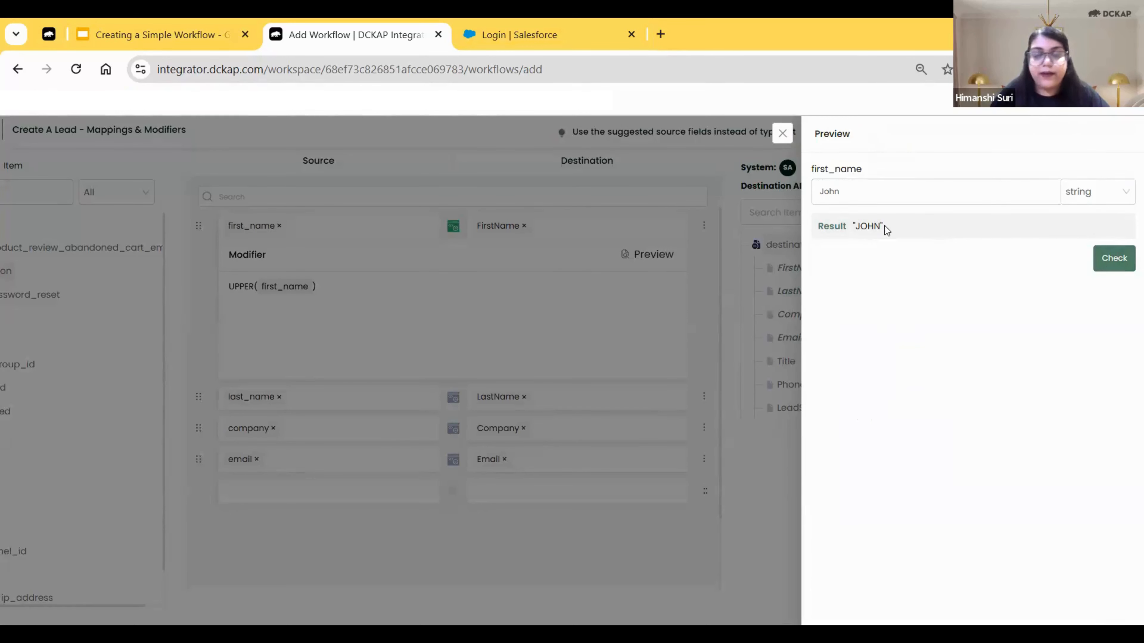
{"action": "left_click", "coordinate": [782, 133]}
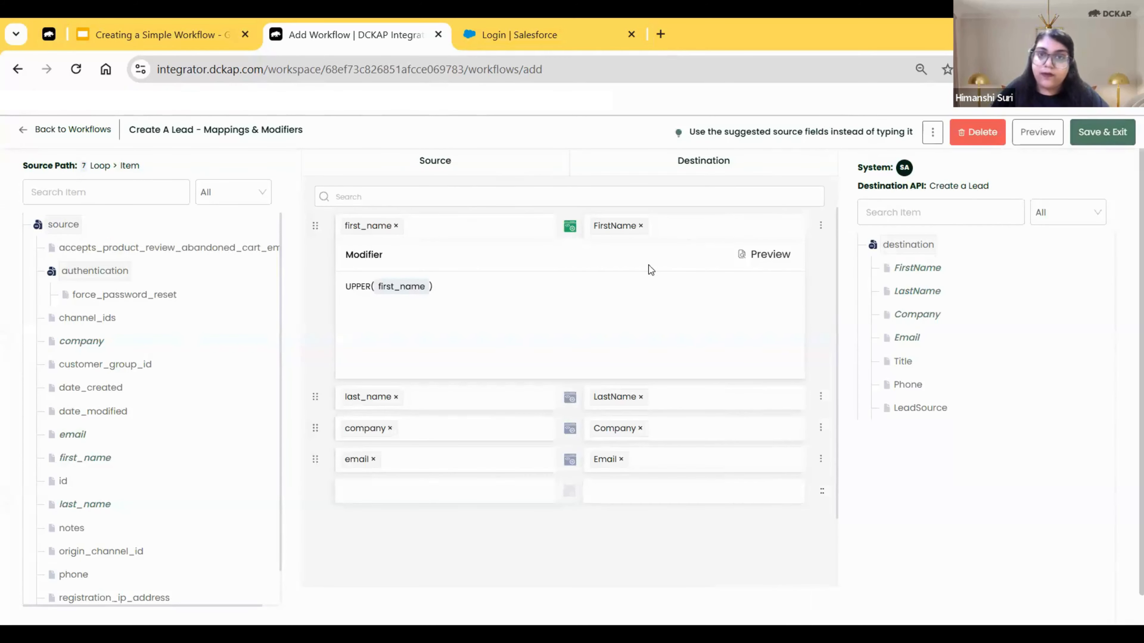
Save the mappings, look over the advanced options and save the Create a Lead step's configuration
{"action": "left_click", "coordinate": [1104, 140]}
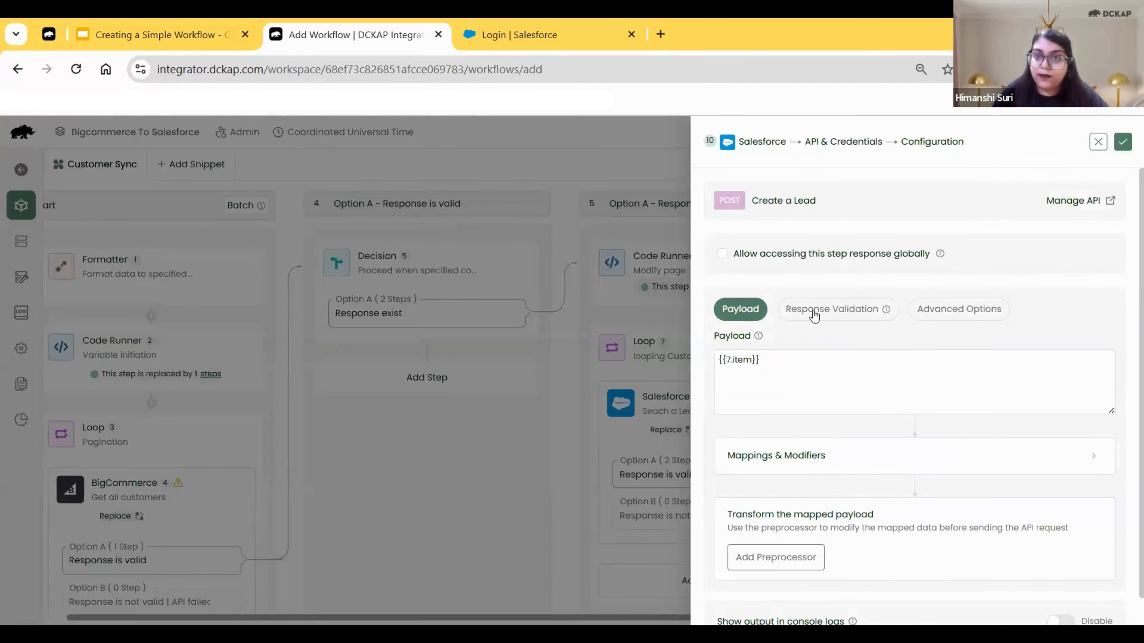
{"action": "left_click", "coordinate": [814, 315]}
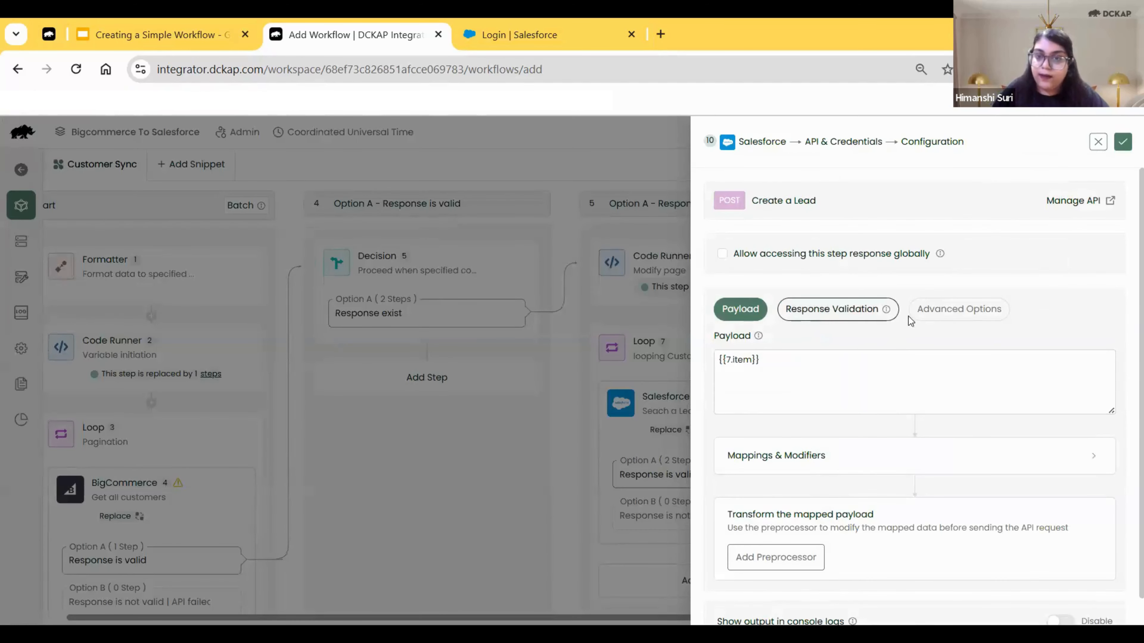
{"action": "left_click", "coordinate": [951, 317]}
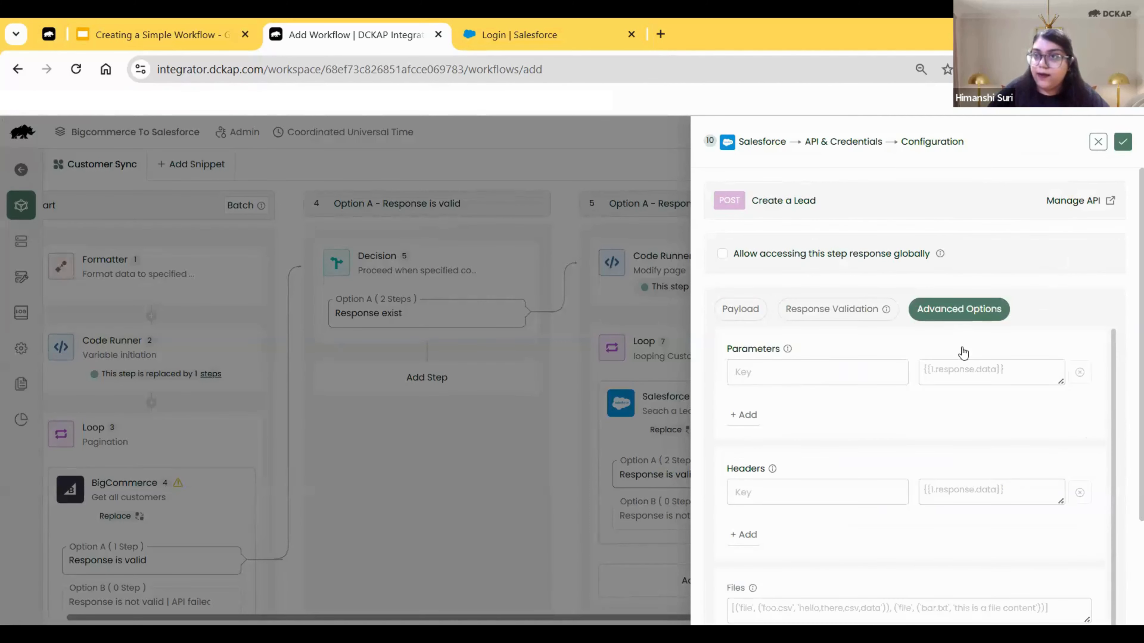
{"action": "left_click", "coordinate": [1119, 148]}
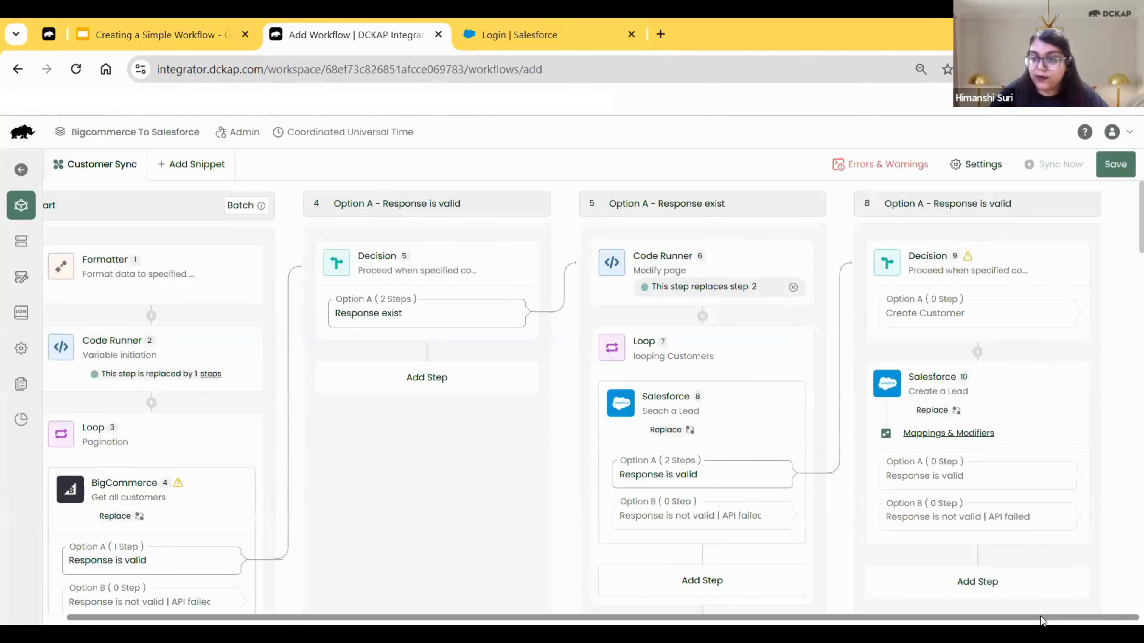
Add a Detail Logger step to the Create a Lead step's valid-response branch
{"action": "left_click", "coordinate": [961, 474]}
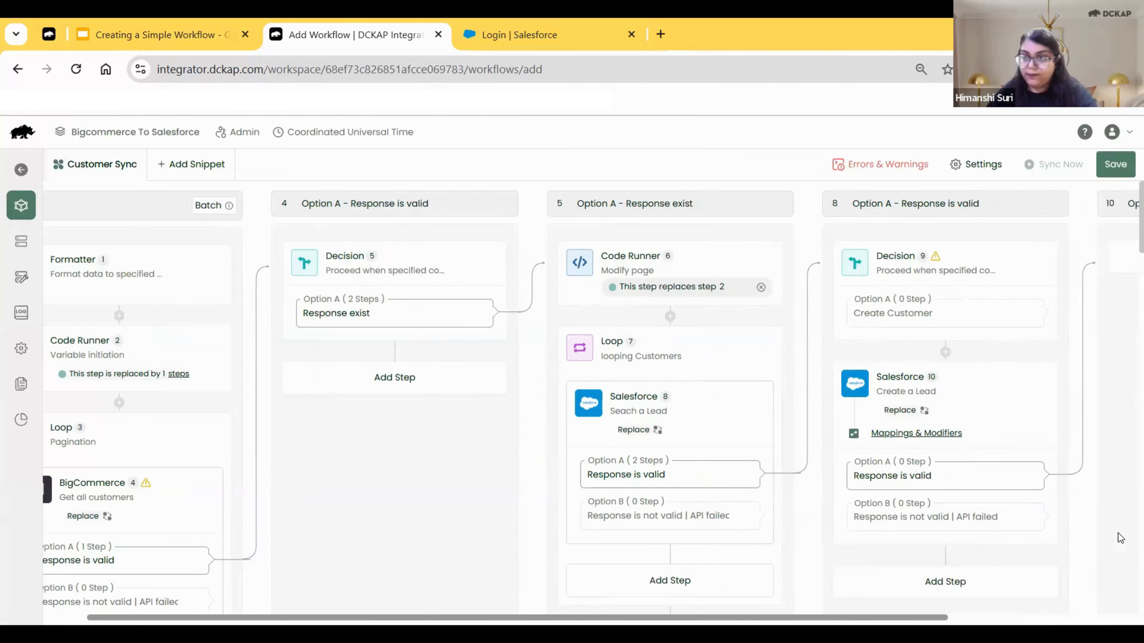
{"action": "left_click", "coordinate": [962, 257]}
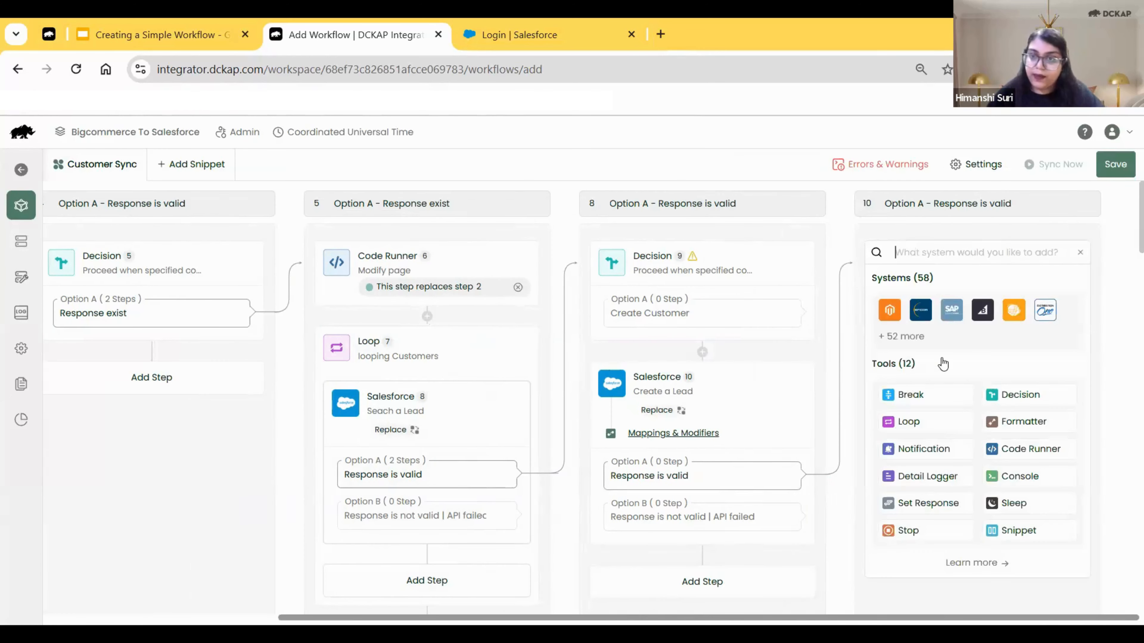
{"action": "left_click", "coordinate": [929, 477]}
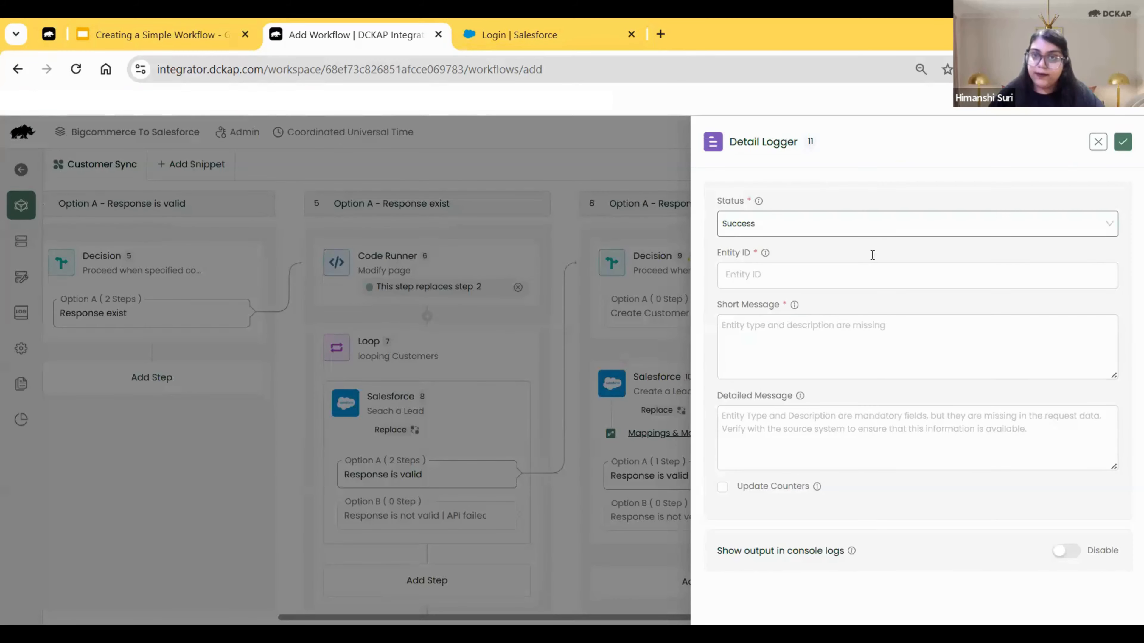
Set the success logger's Entity ID to {{7.item.id}}, based on the item from the customers loop
{"action": "left_click", "coordinate": [867, 273]}
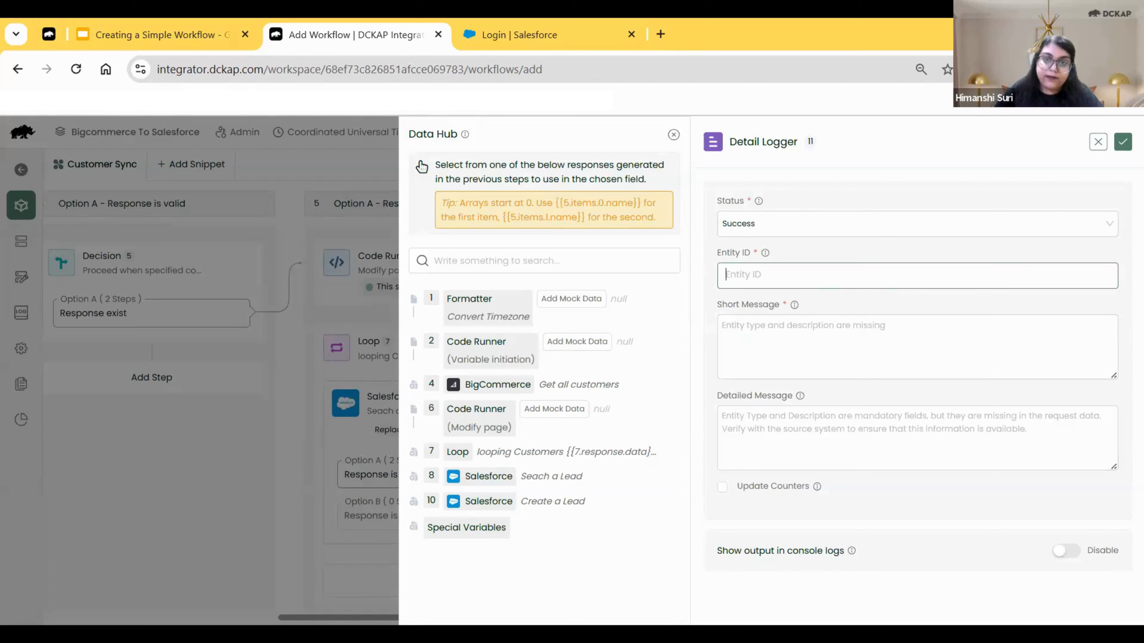
{"action": "left_click", "coordinate": [50, 531]}
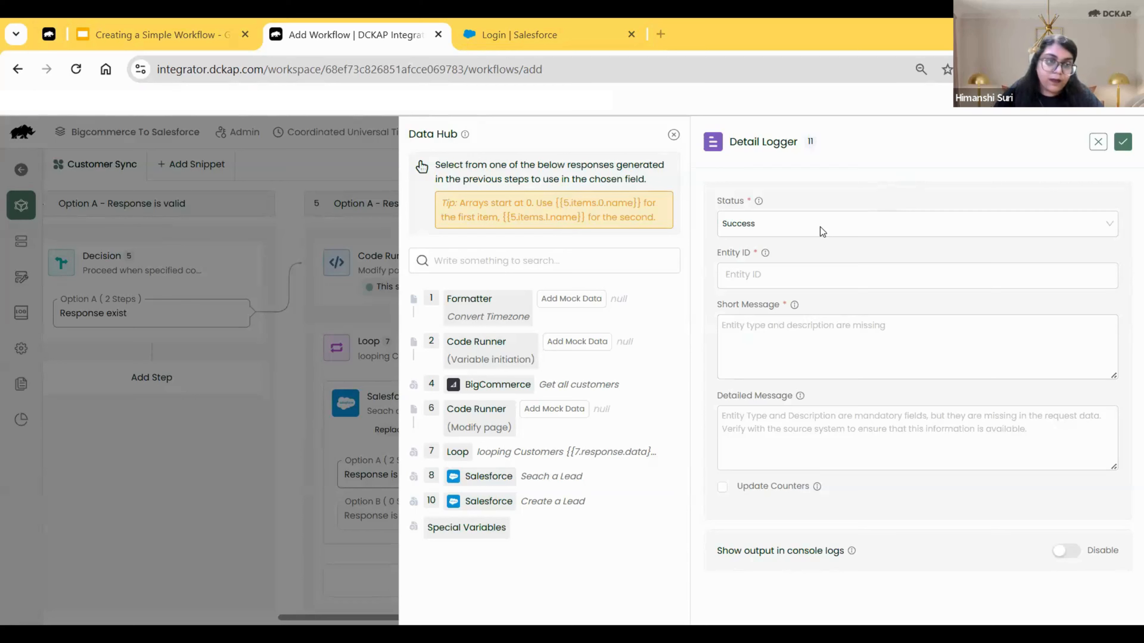
{"action": "left_click", "coordinate": [940, 270]}
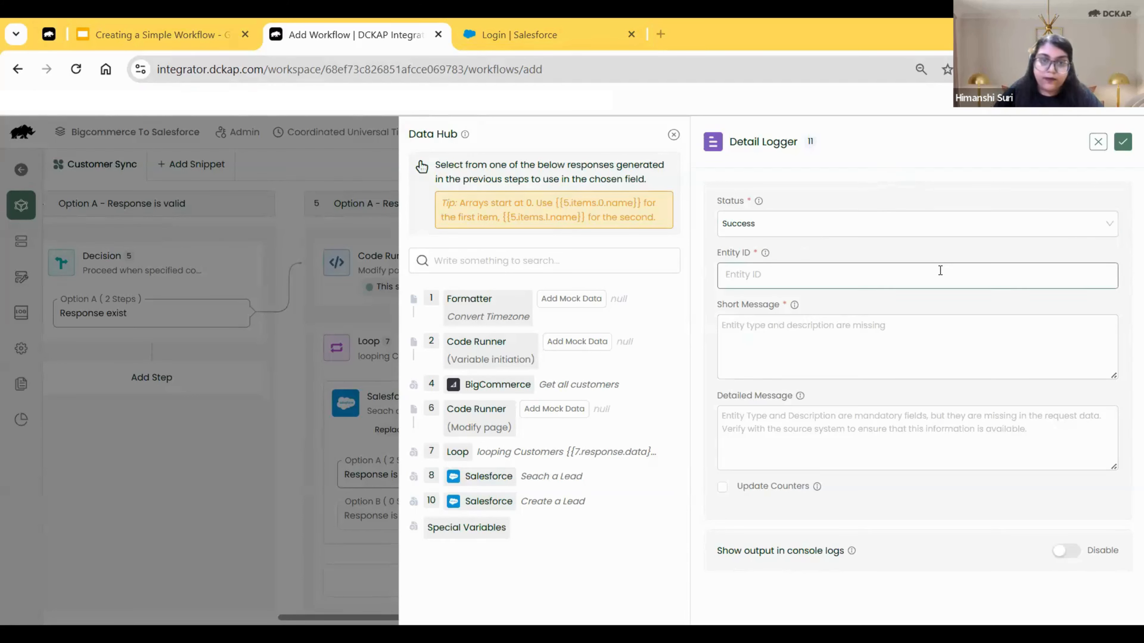
{"action": "left_click", "coordinate": [413, 452]}
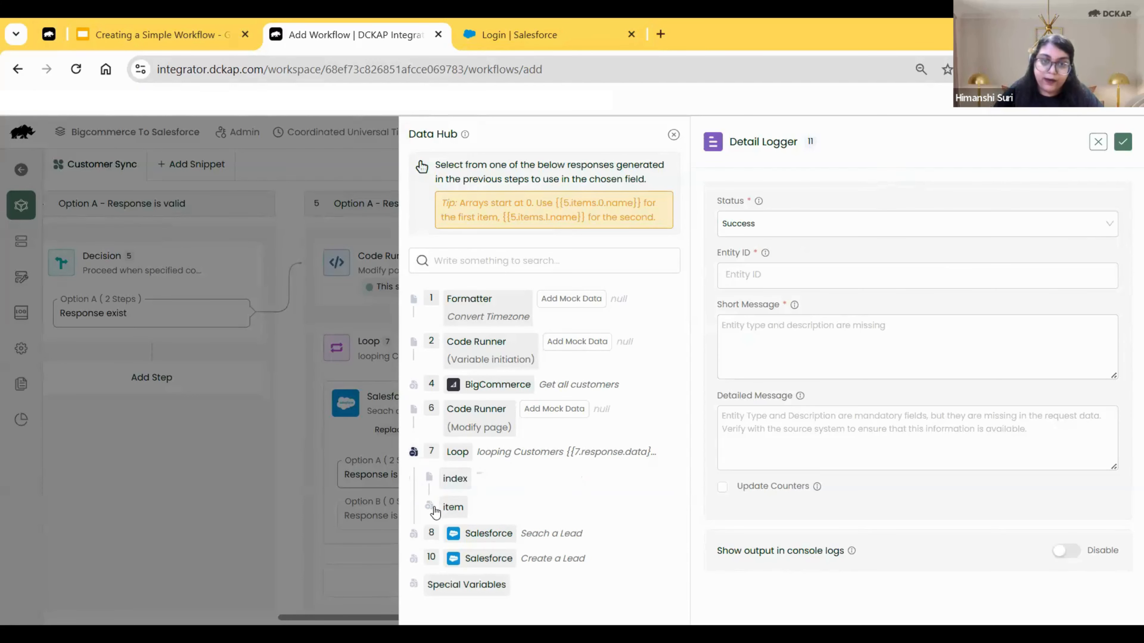
{"action": "left_click", "coordinate": [452, 507]}
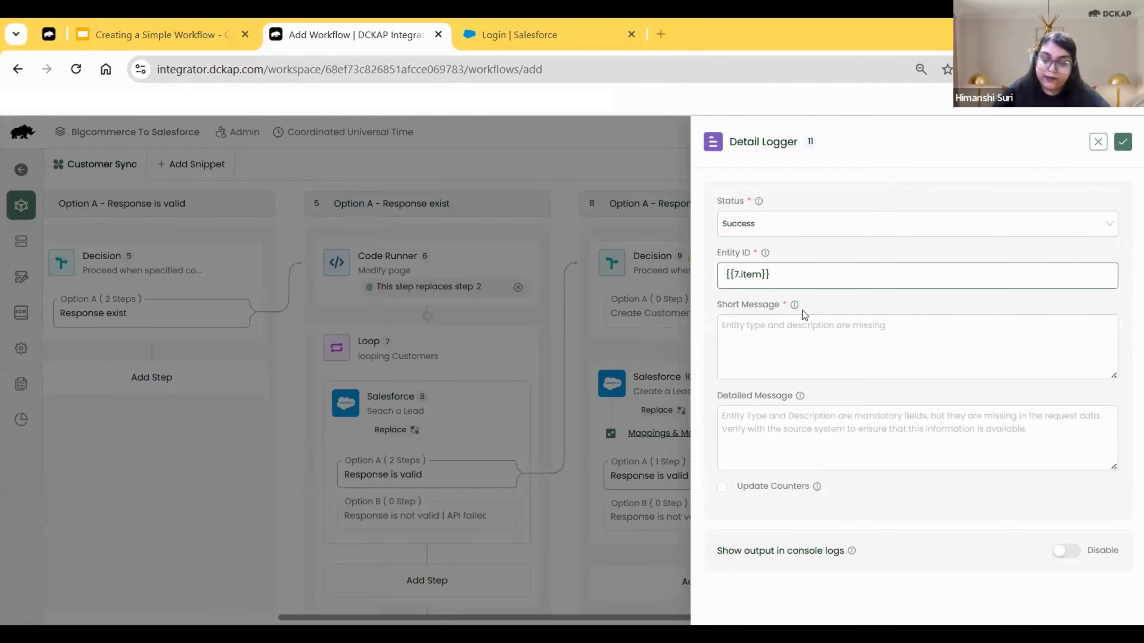
{"action": "left_click", "coordinate": [764, 275]}
{"action": "type", "text": ".id"}
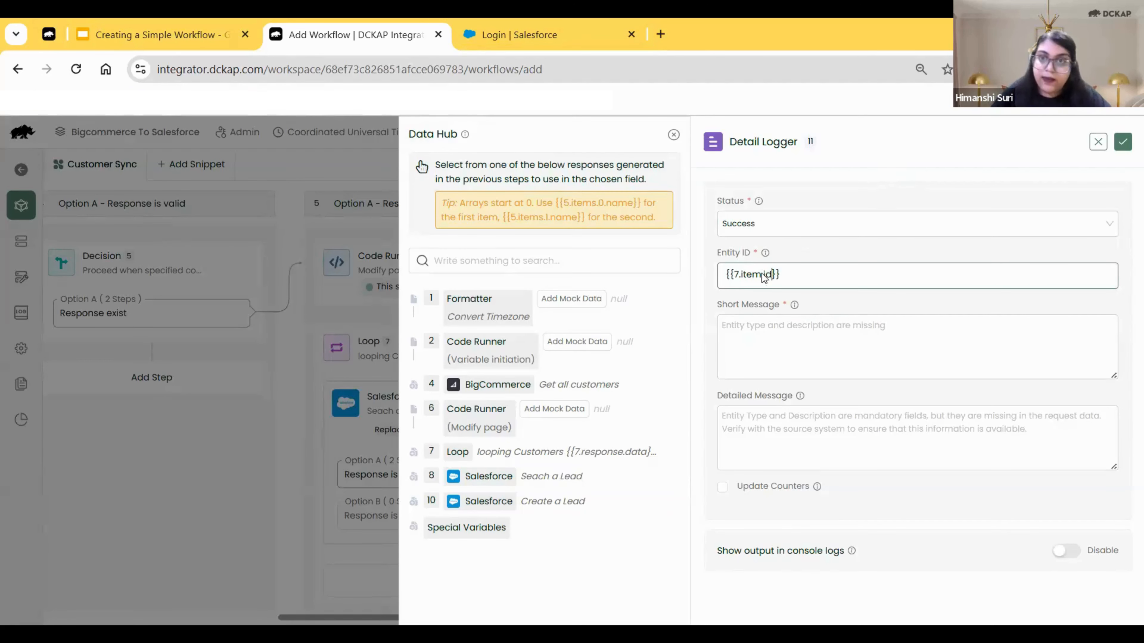
Enter the short message "BigCommerce Customers created in Salesforce" and set the detailed message to {{10.response}}
{"action": "left_click", "coordinate": [891, 346]}
{"action": "left_click", "coordinate": [891, 347]}
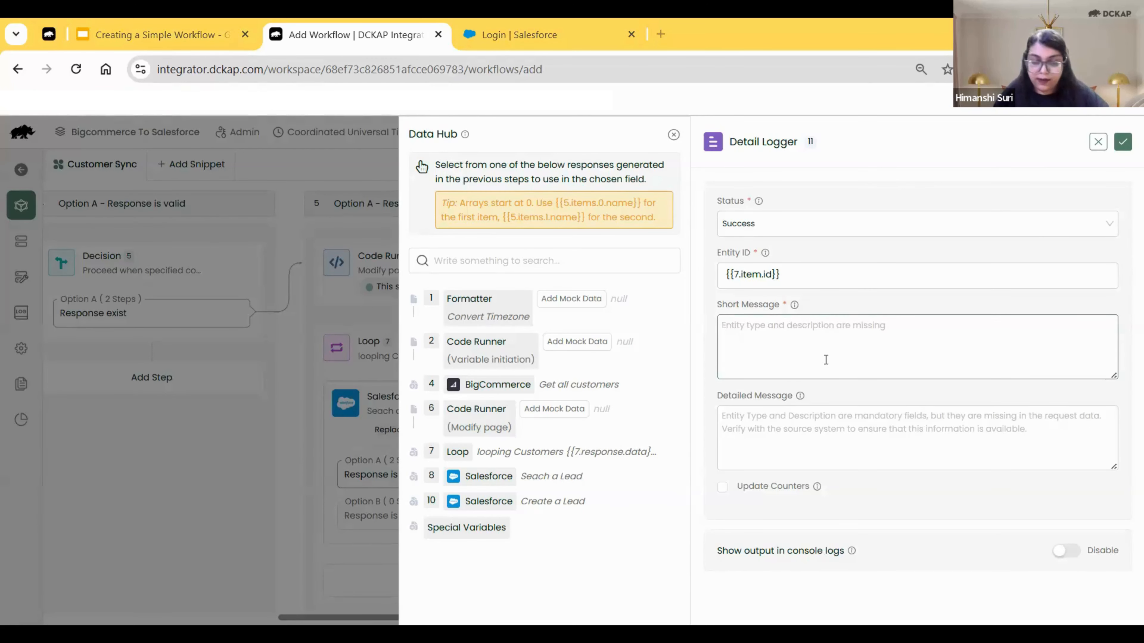
{"action": "type", "text": "BigCommerce Customers created in Salesforce"}
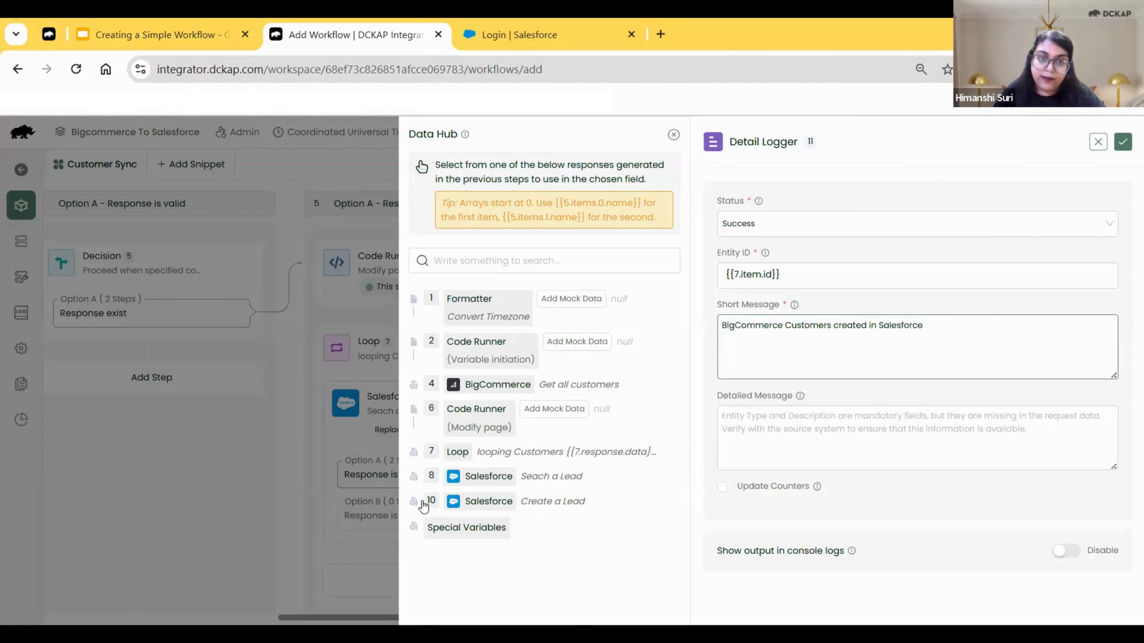
{"action": "left_click", "coordinate": [413, 501]}
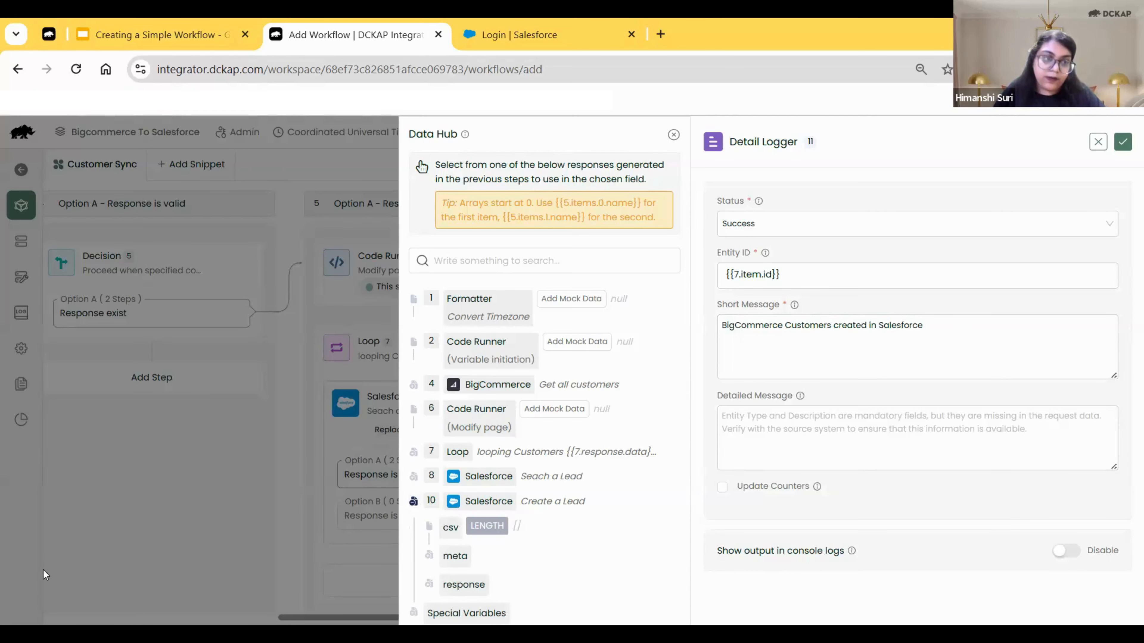
{"action": "left_click", "coordinate": [818, 435]}
{"action": "type", "text": "{{10.response}}"}
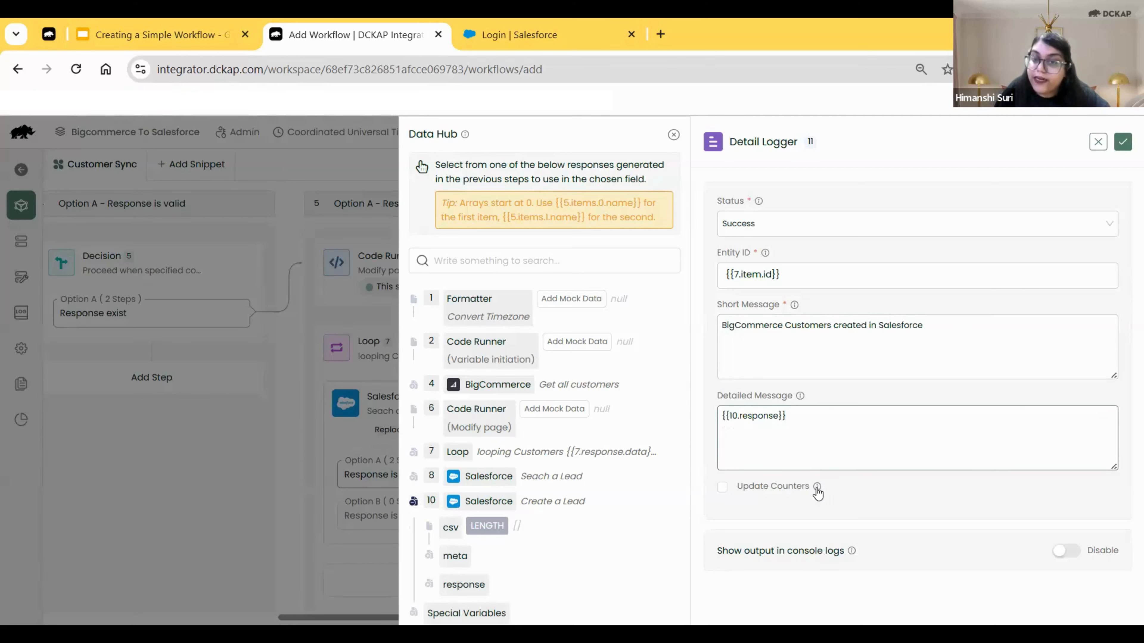
Turn on counter updates and console log output for the success logger and save it
{"action": "mouse_move", "coordinate": [817, 488]}
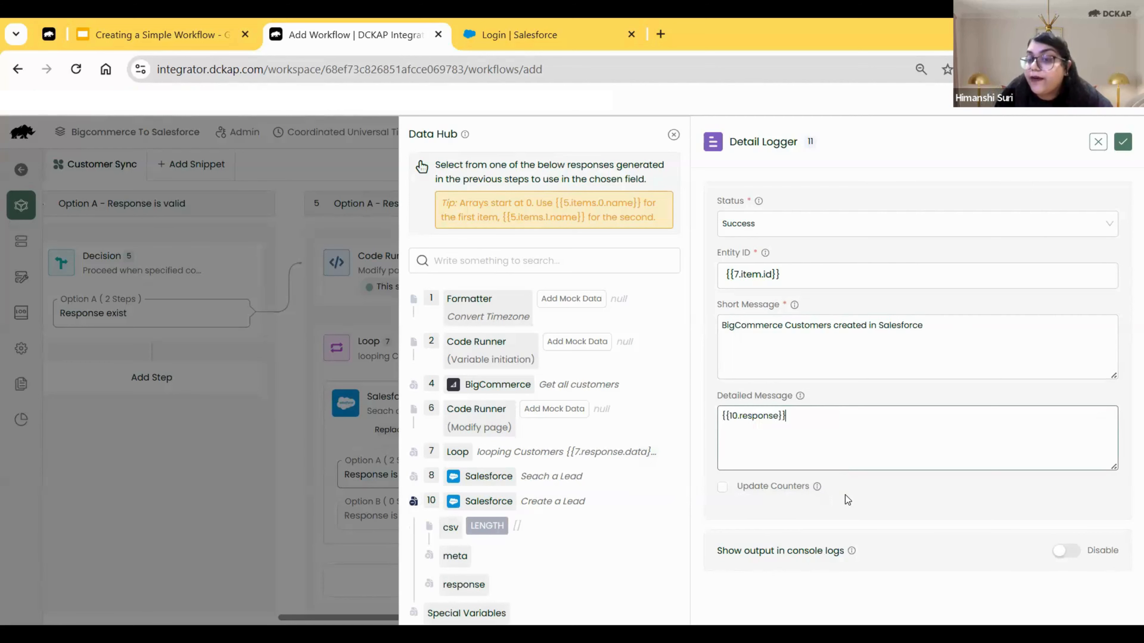
{"action": "left_click", "coordinate": [721, 488]}
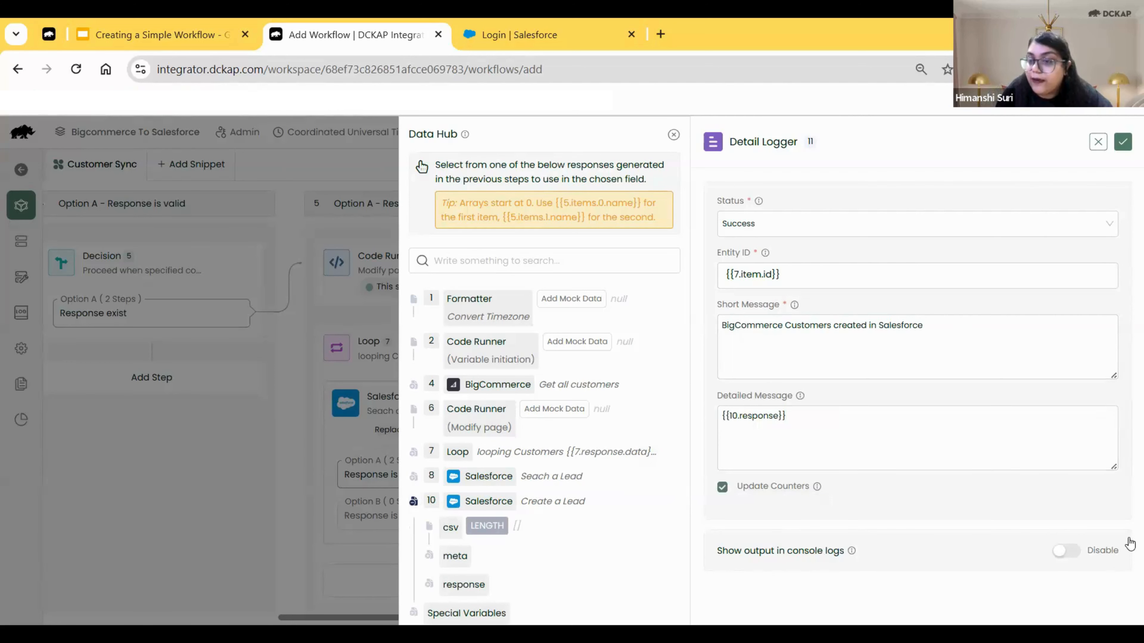
{"action": "left_click", "coordinate": [1068, 551]}
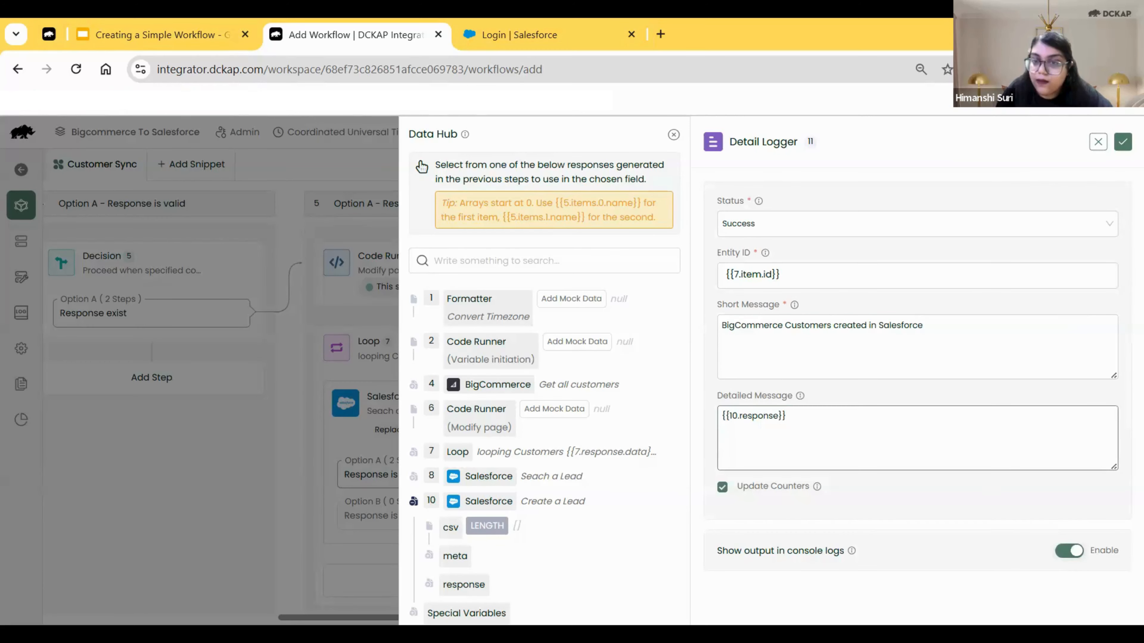
{"action": "left_click", "coordinate": [1117, 148]}
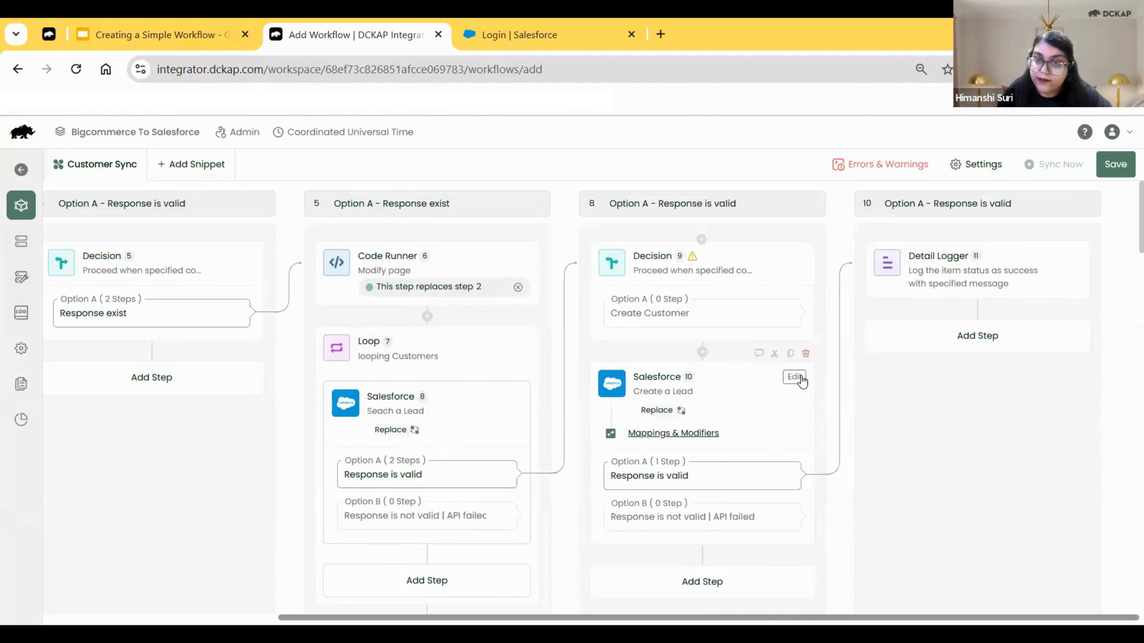
Enable console log output for the Salesforce Create a Lead step and save its configuration
{"action": "left_click", "coordinate": [796, 378]}
{"action": "scroll", "coordinate": [1128, 433], "scroll_direction": "down", "scroll_amount": 1}
{"action": "left_click", "coordinate": [1066, 593]}
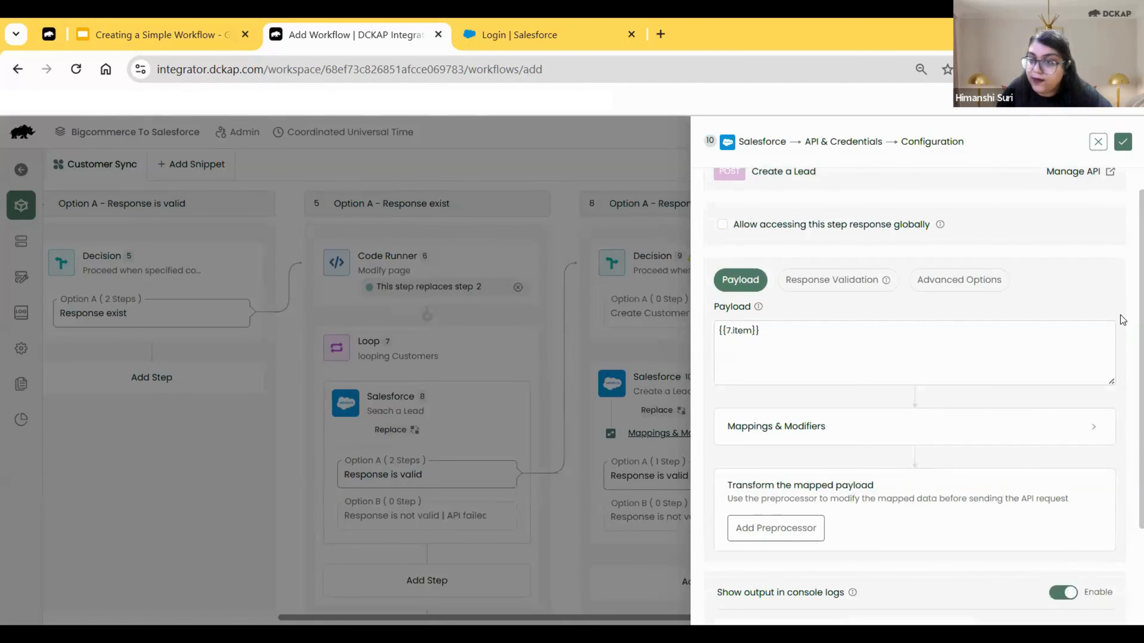
{"action": "left_click", "coordinate": [1123, 143]}
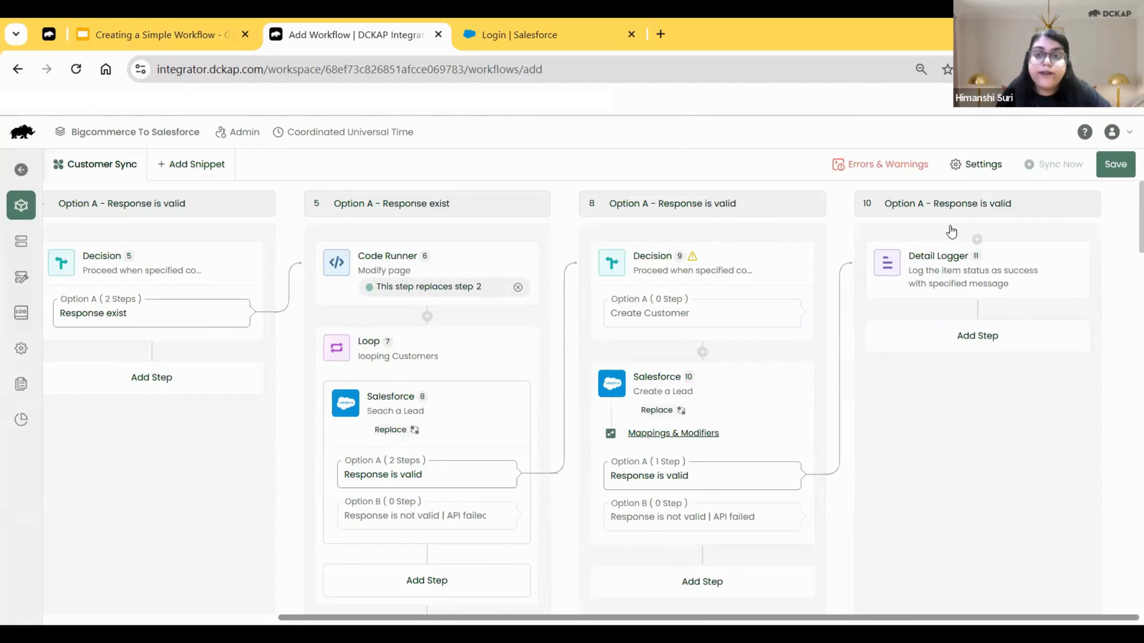
Copy the Detail Logger step and paste it into Create a Lead's "Response is not valid | API failed" branch
{"action": "mouse_move", "coordinate": [1017, 258]}
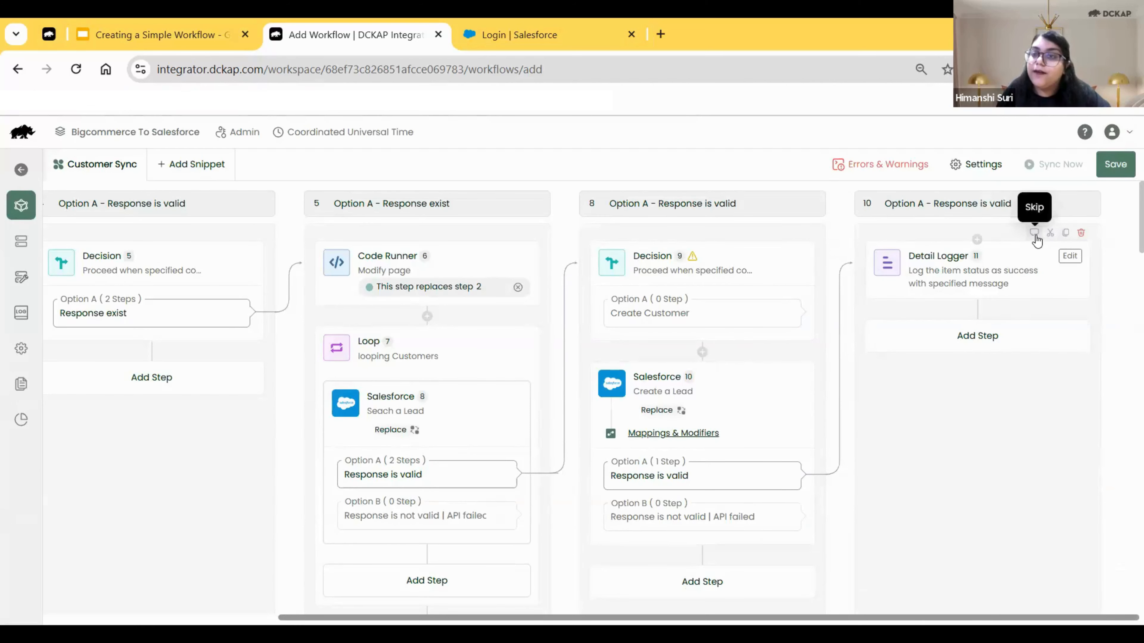
{"action": "left_click", "coordinate": [1065, 235]}
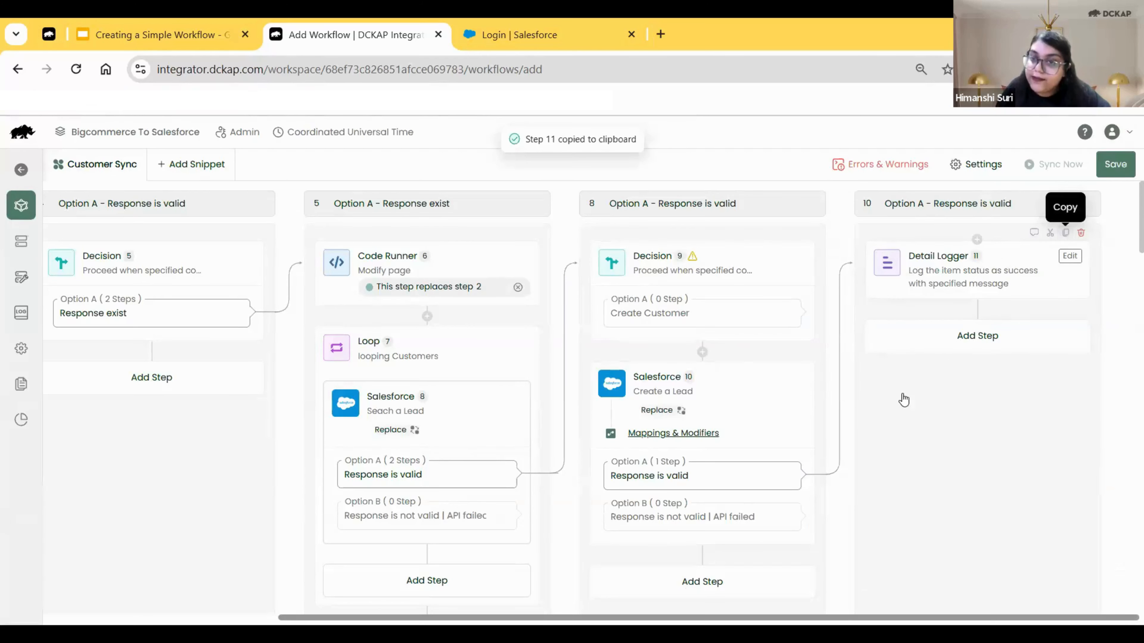
{"action": "left_click", "coordinate": [735, 524]}
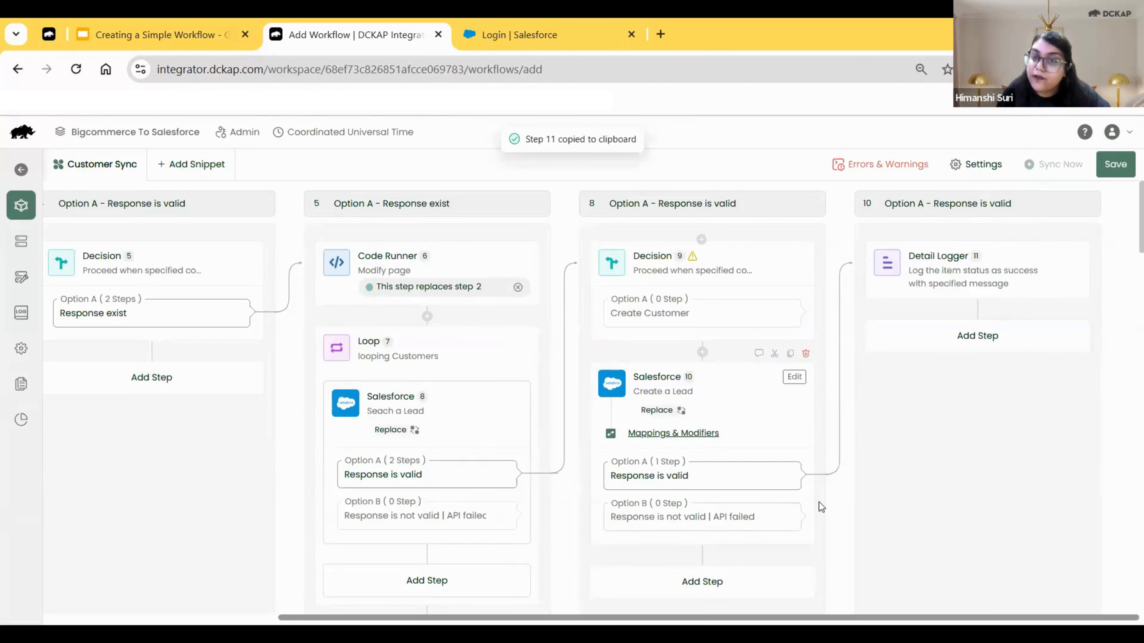
{"action": "left_click", "coordinate": [984, 260]}
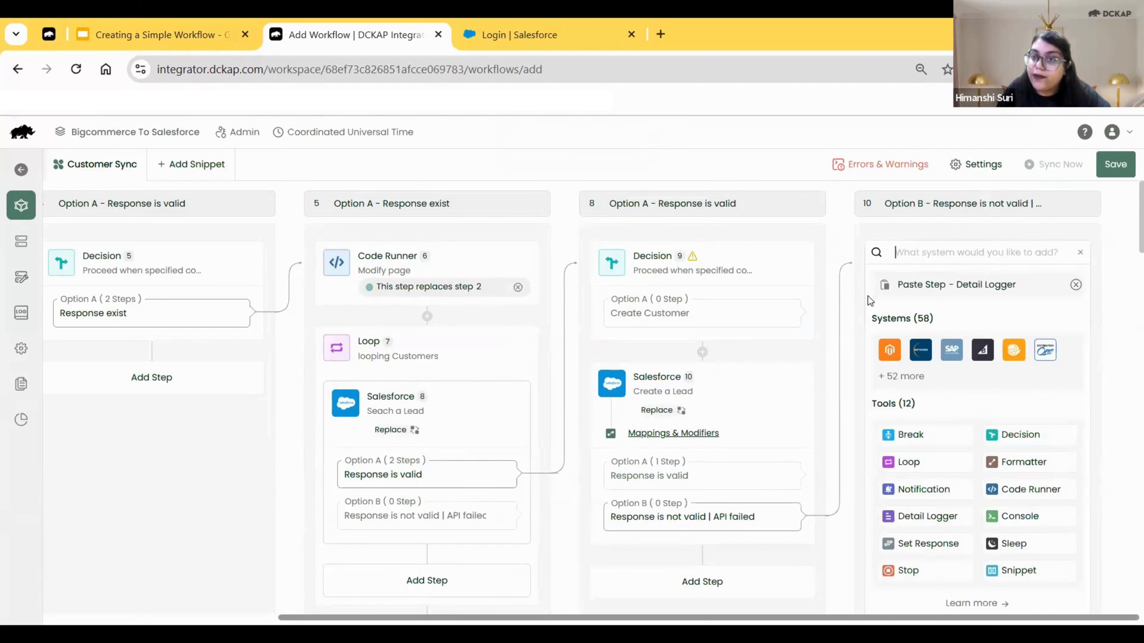
{"action": "left_click", "coordinate": [1008, 293]}
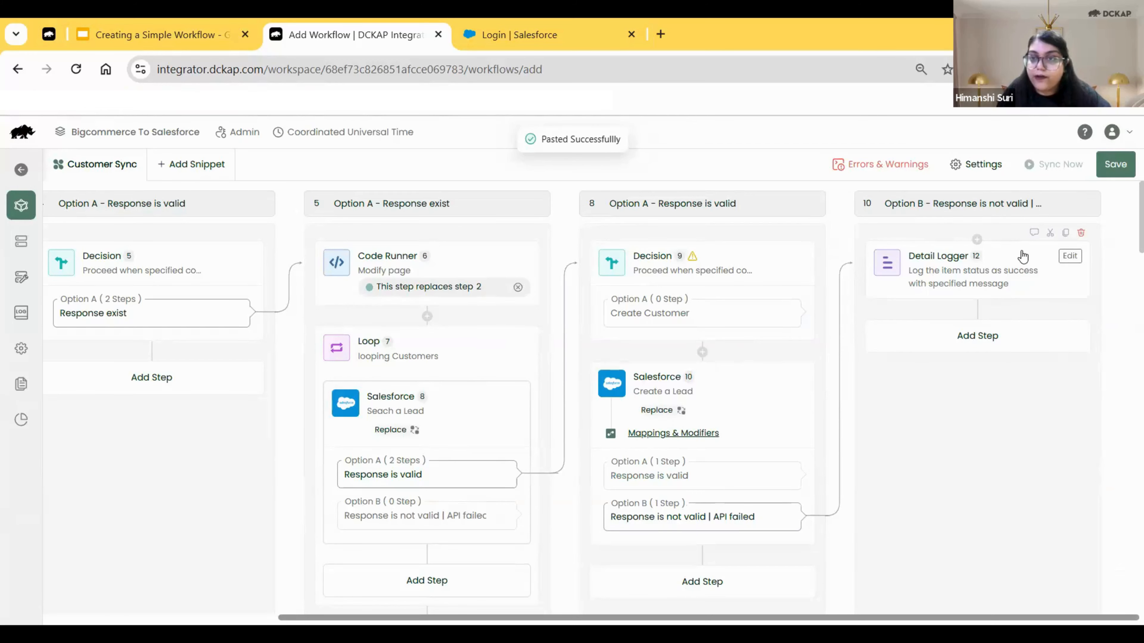
Set the copied logger's status to Failure and its short message to "BigCommerce Customers are not created in Salesforce"
{"action": "left_click", "coordinate": [1075, 260]}
{"action": "left_click", "coordinate": [810, 230]}
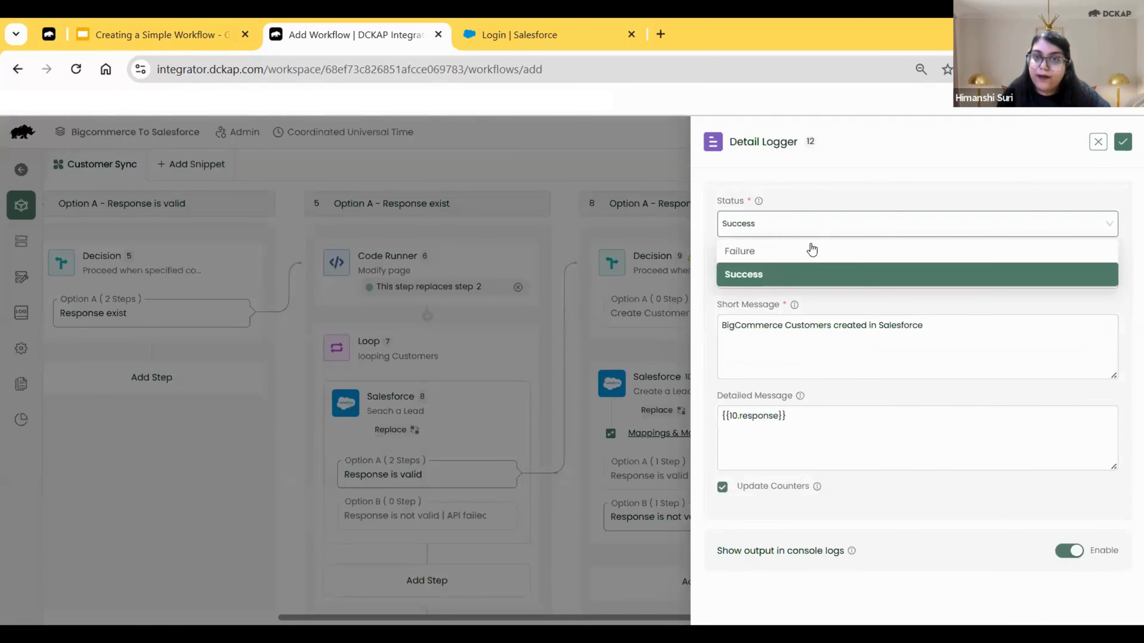
{"action": "left_click", "coordinate": [809, 254]}
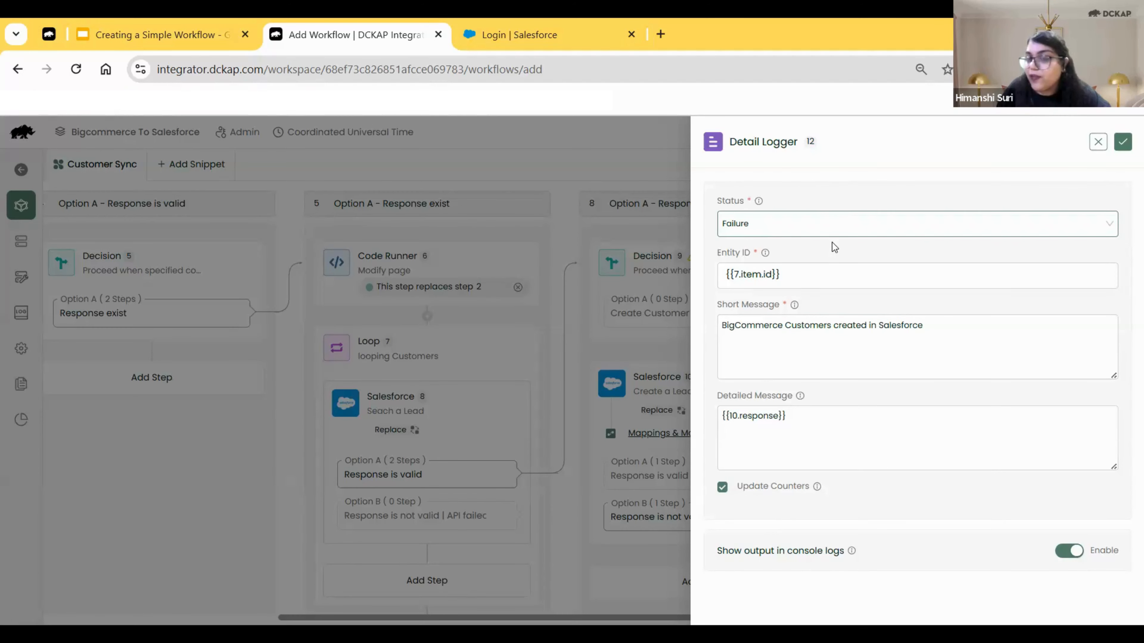
{"action": "left_click", "coordinate": [841, 327]}
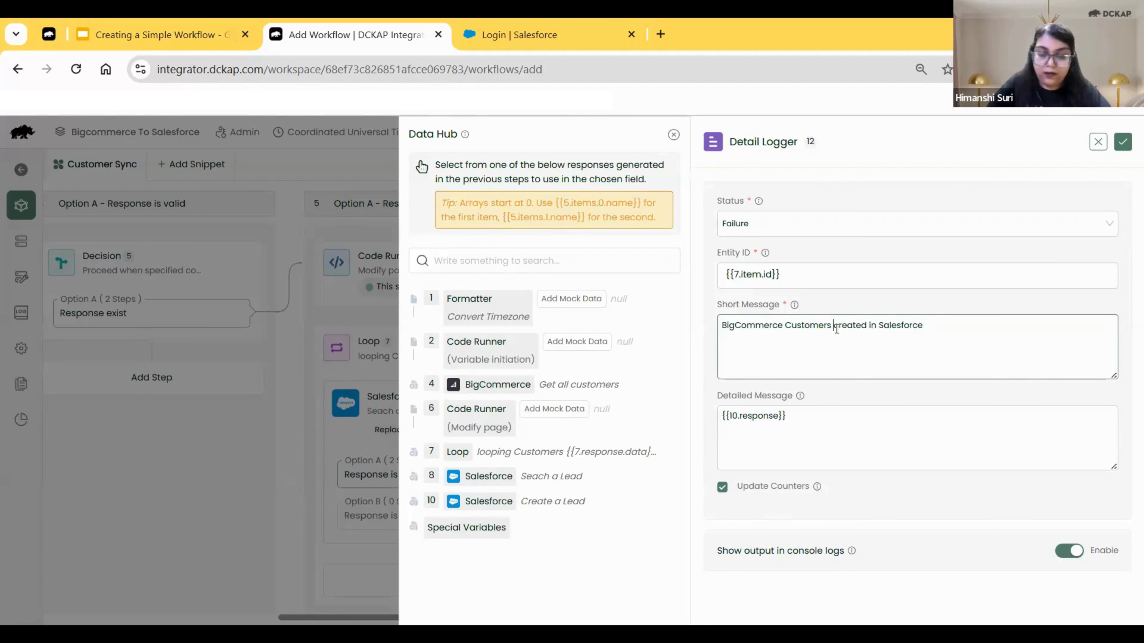
{"action": "type", "text": "are not"}
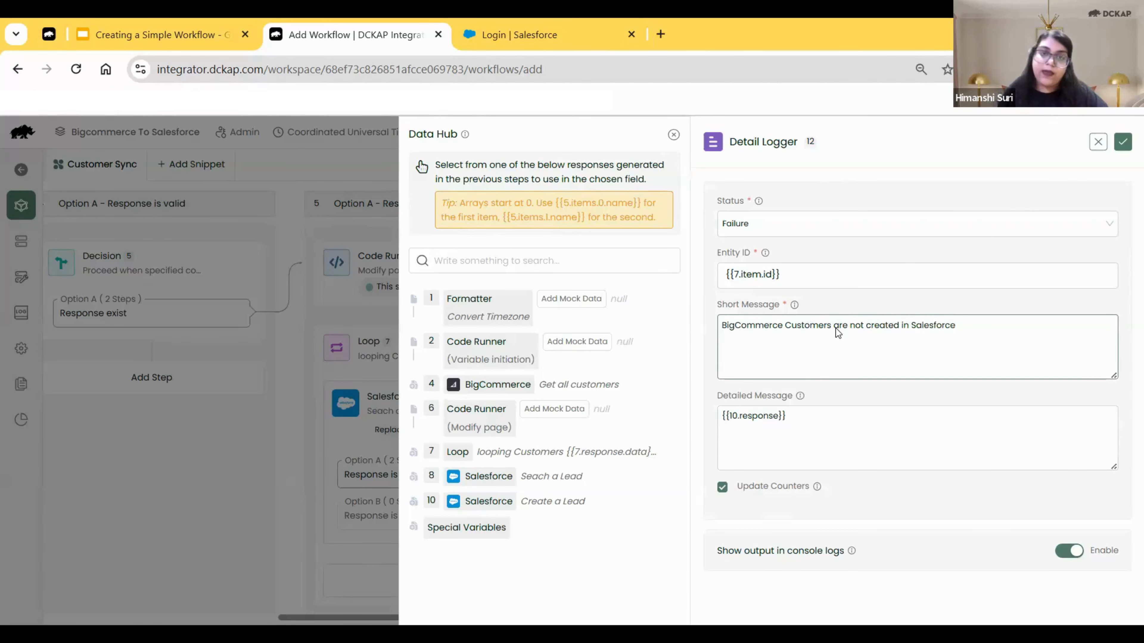
{"action": "left_click", "coordinate": [523, 560]}
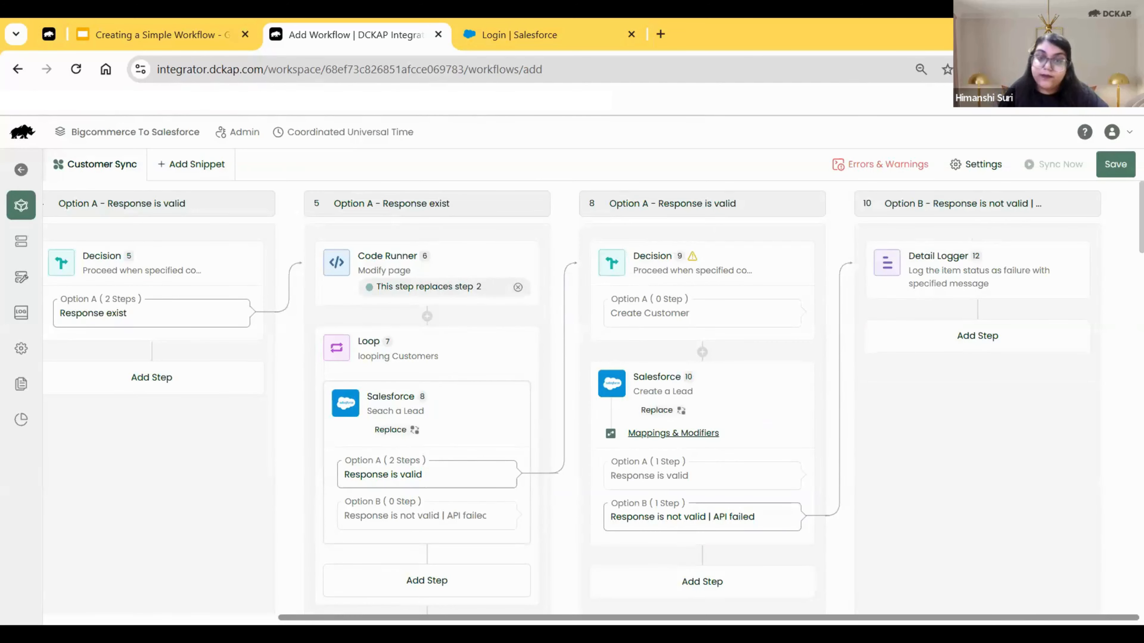
Add a Break step inside the Pagination loop, after the BigCommerce Get all customers step
{"action": "scroll", "coordinate": [250, 503], "scroll_direction": "left", "scroll_amount": 6}
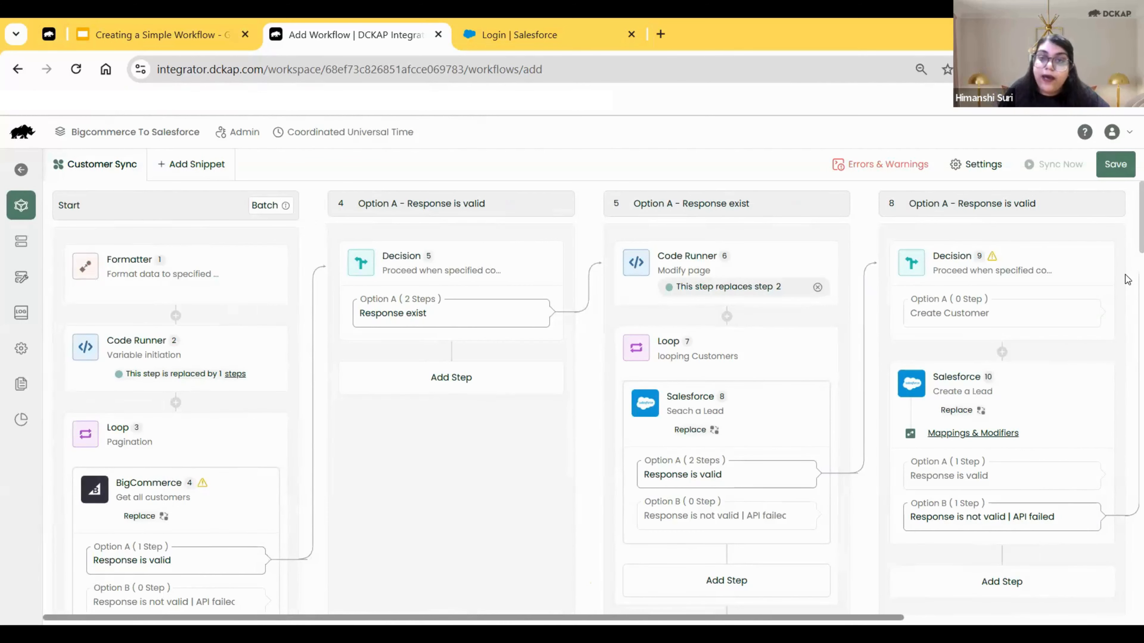
{"action": "scroll", "coordinate": [1127, 279], "scroll_direction": "down", "scroll_amount": 8}
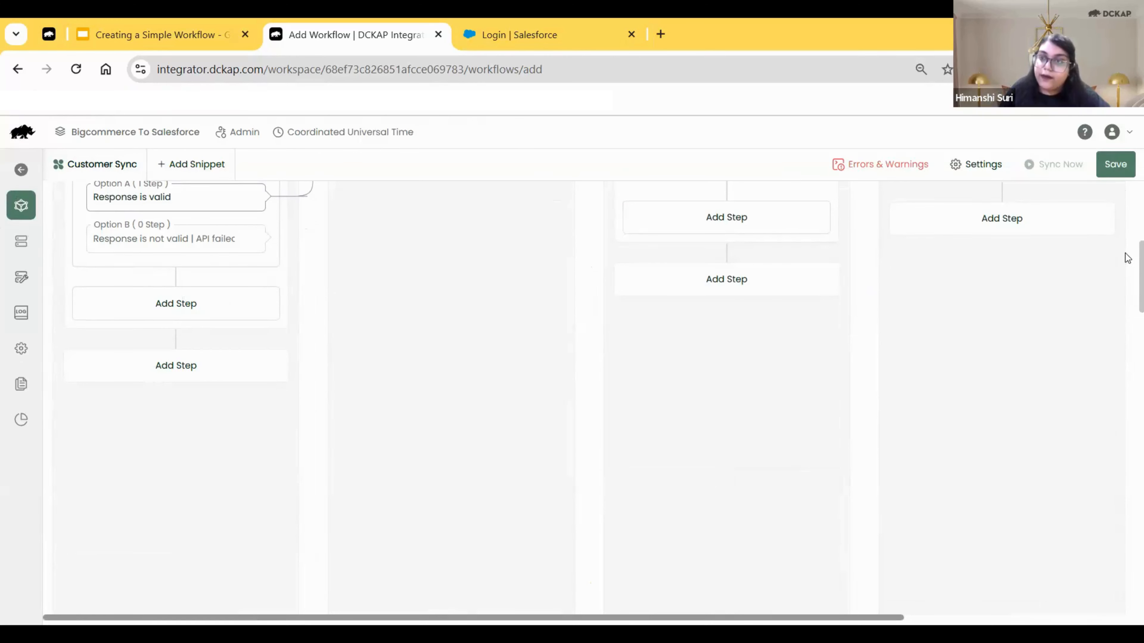
{"action": "scroll", "coordinate": [1128, 207], "scroll_direction": "up", "scroll_amount": 3}
{"action": "scroll", "coordinate": [1127, 236], "scroll_direction": "down", "scroll_amount": 2}
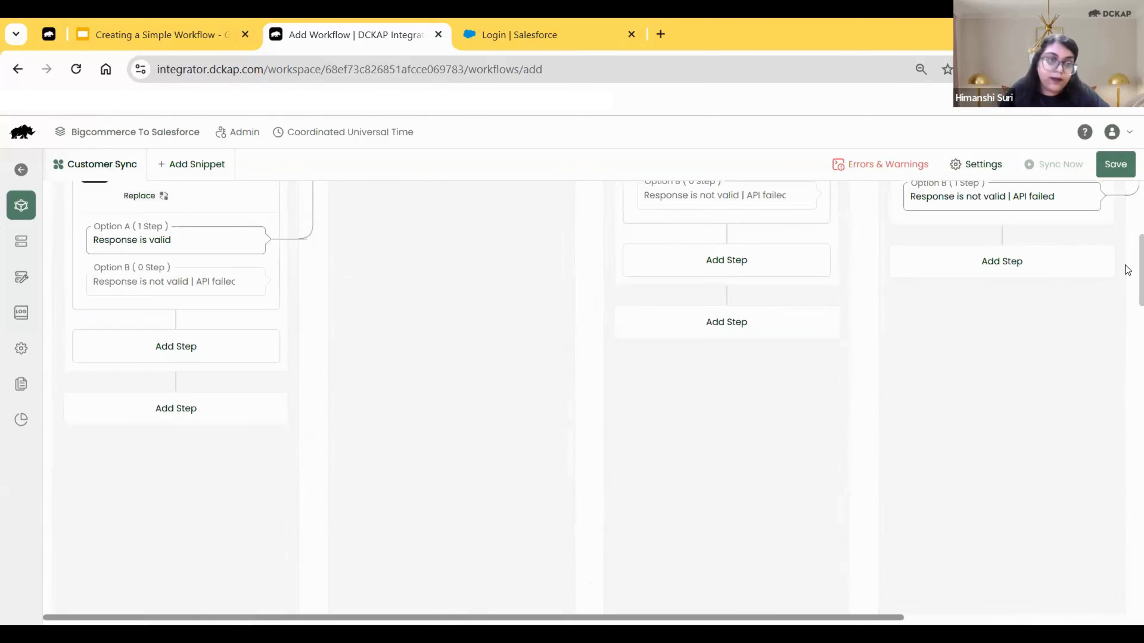
{"action": "left_click", "coordinate": [177, 348]}
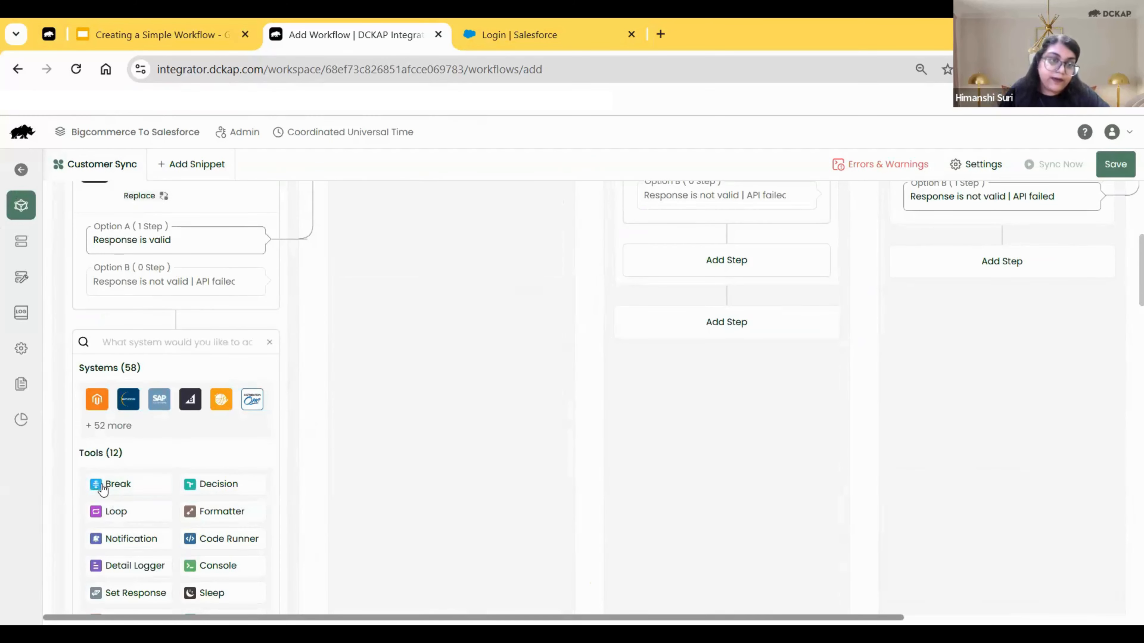
{"action": "left_click", "coordinate": [98, 487]}
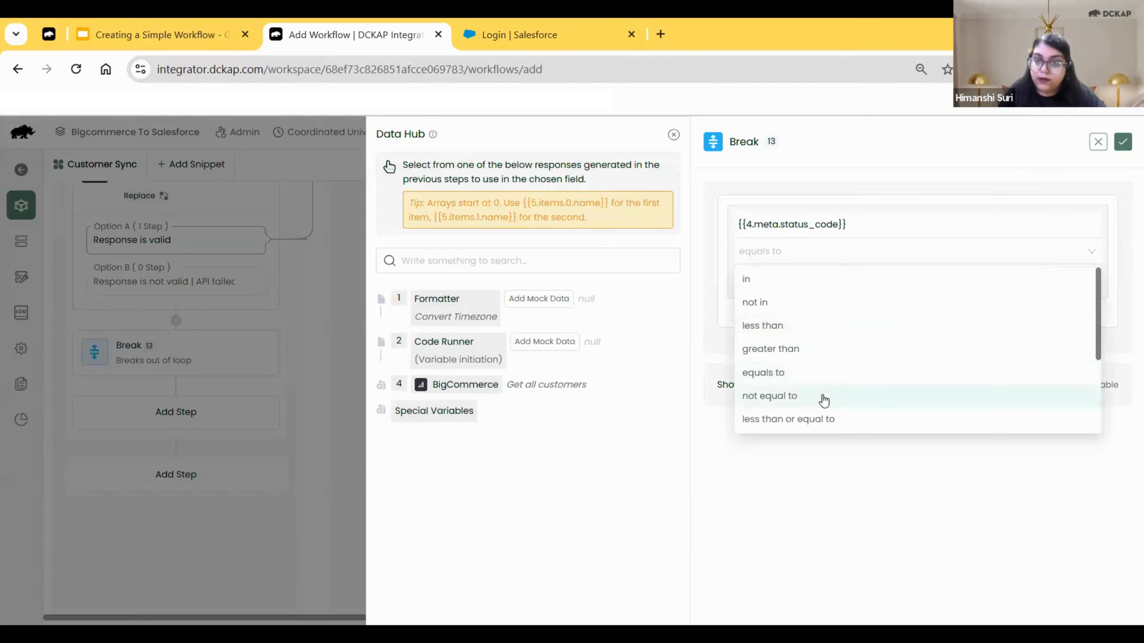
Define the Break step's first condition as {{4.meta.status_code}} not equal to 200
{"action": "left_click", "coordinate": [821, 391]}
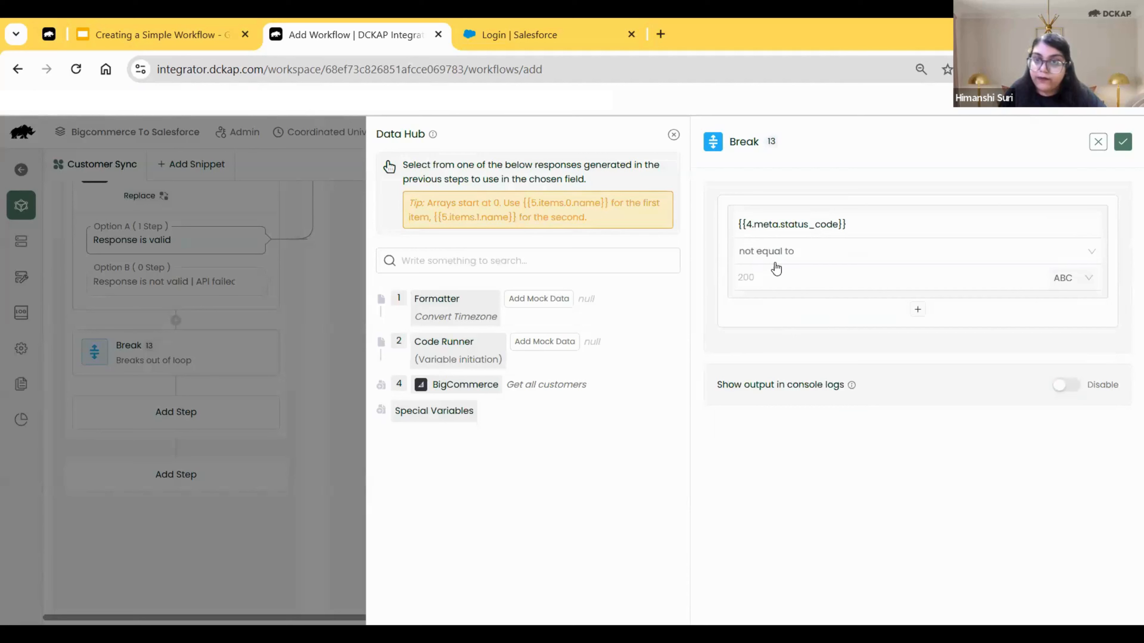
{"action": "left_click", "coordinate": [776, 269]}
{"action": "left_click", "coordinate": [1033, 221]}
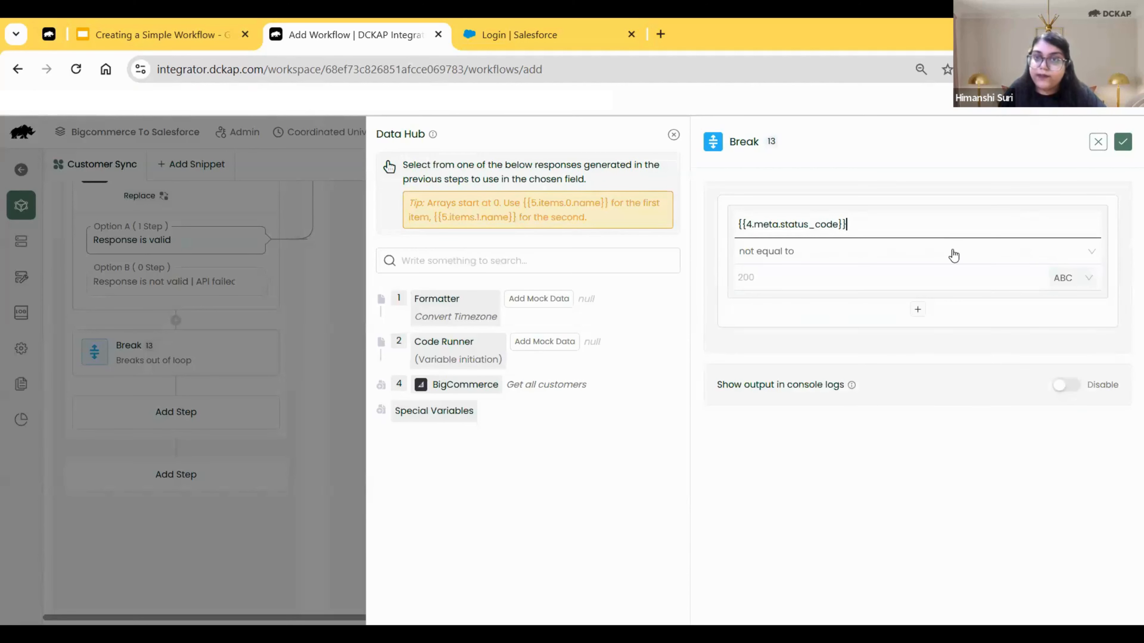
{"action": "left_click", "coordinate": [829, 276]}
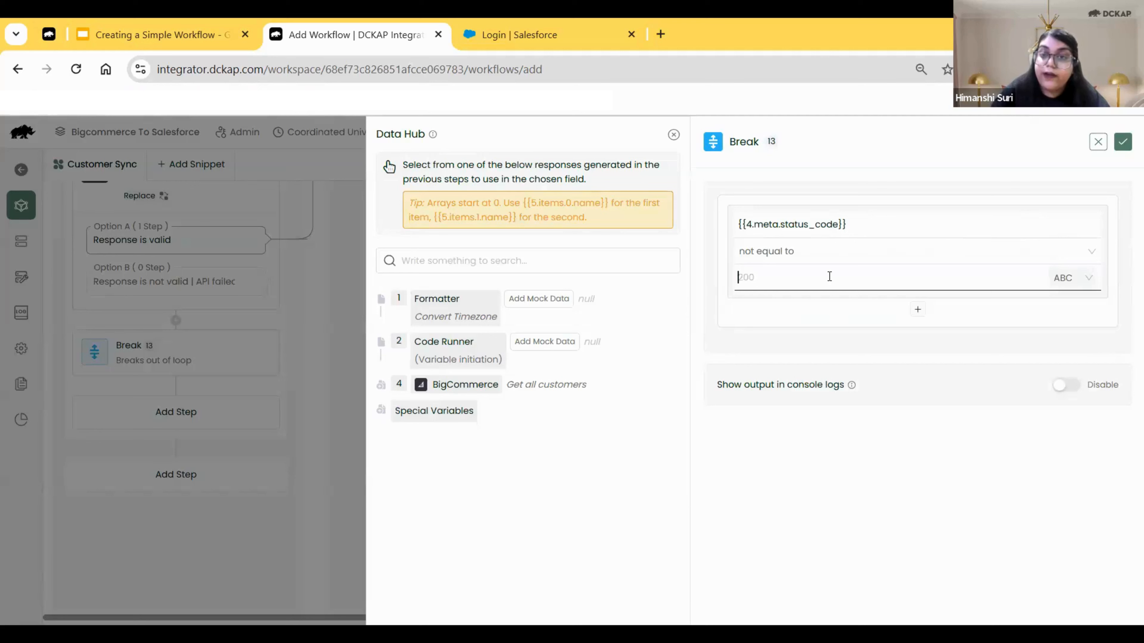
{"action": "type", "text": "200"}
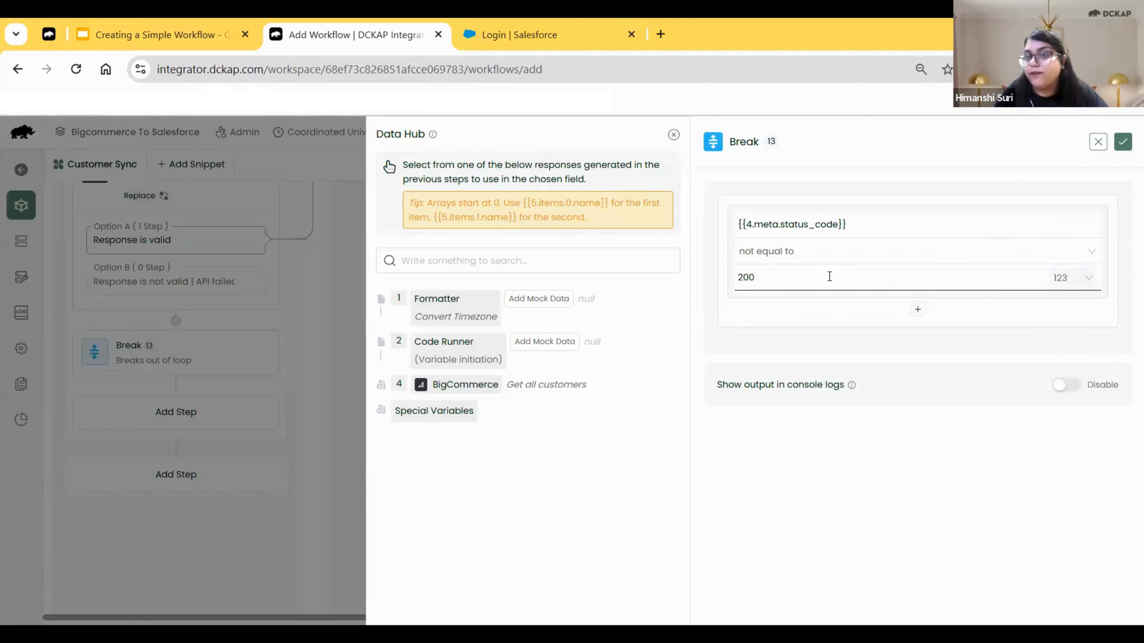
Add an OR condition that {{4.response.data}} is false, then enable console log output and save the Break step
{"action": "left_click", "coordinate": [919, 310]}
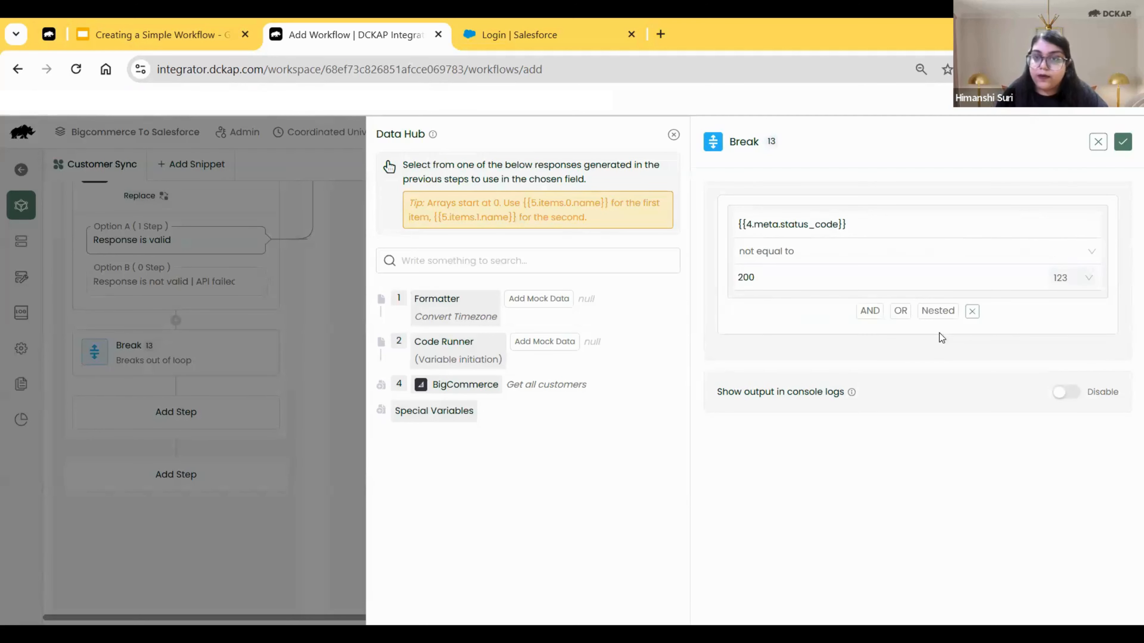
{"action": "left_click", "coordinate": [901, 312]}
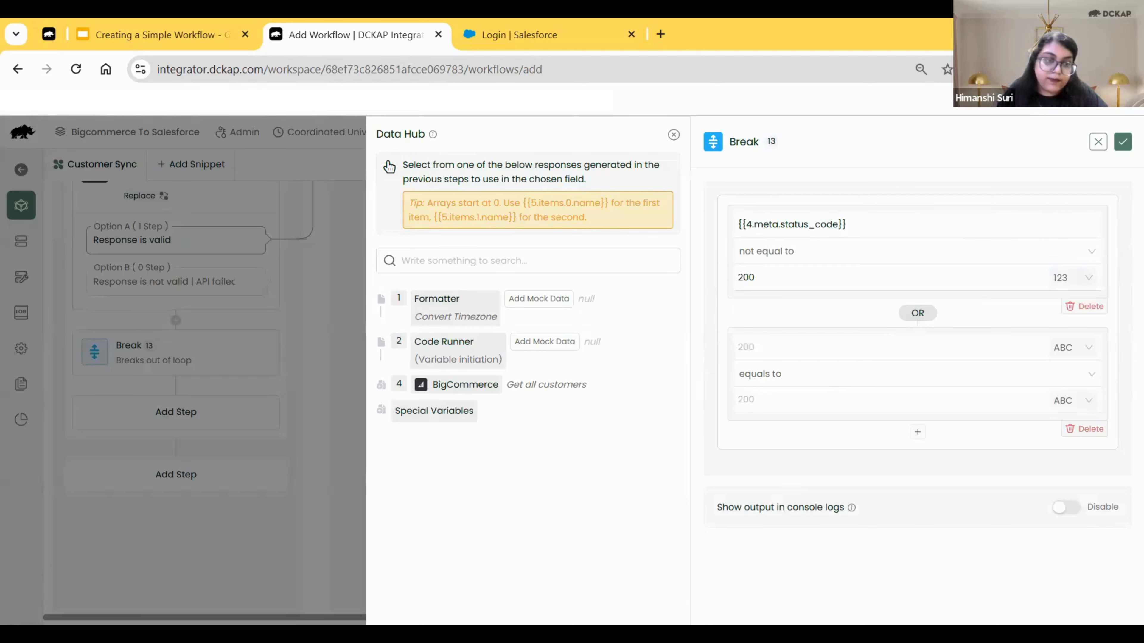
{"action": "left_click", "coordinate": [466, 384]}
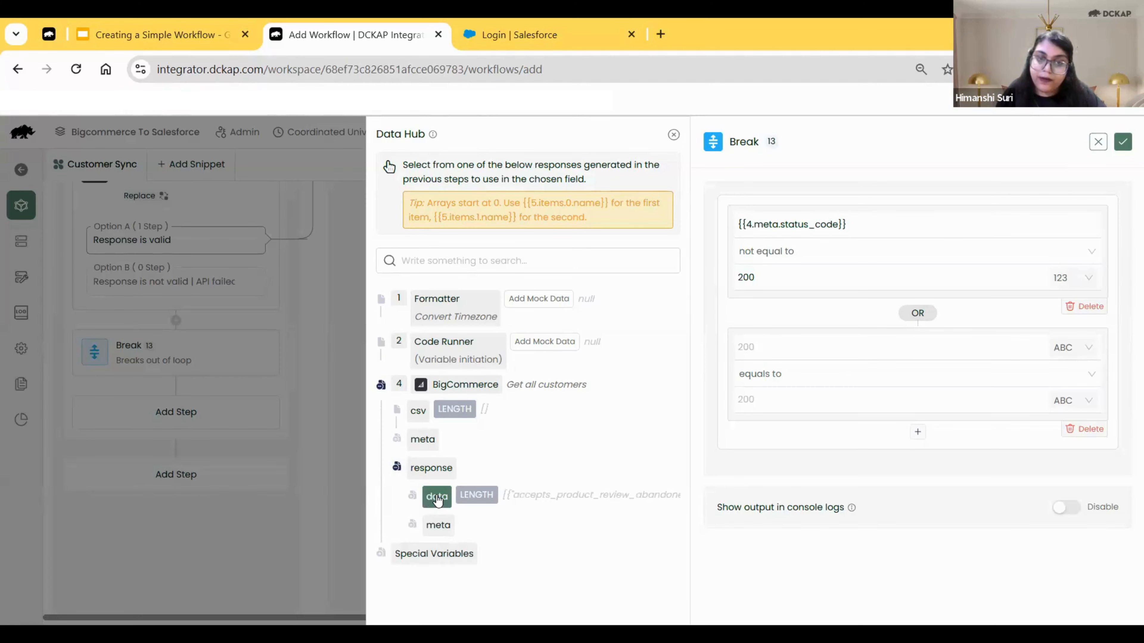
{"action": "left_click", "coordinate": [450, 492]}
{"action": "left_click", "coordinate": [795, 386]}
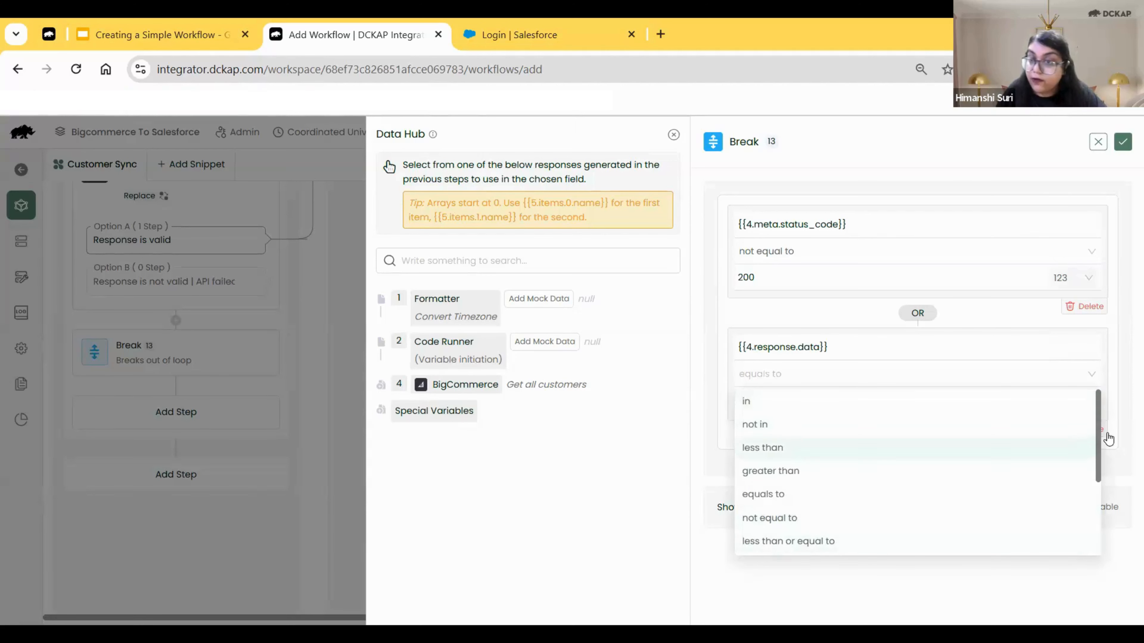
{"action": "left_click_drag", "start_coordinate": [1098, 429], "coordinate": [1103, 498]}
{"action": "left_click", "coordinate": [799, 505]}
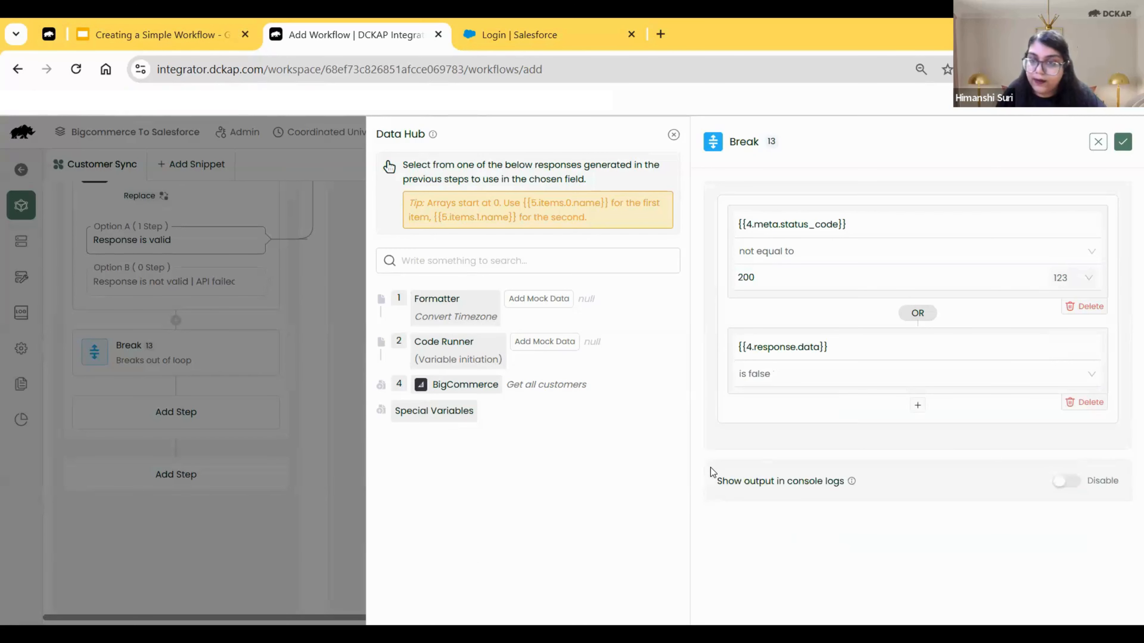
{"action": "left_click", "coordinate": [1069, 486]}
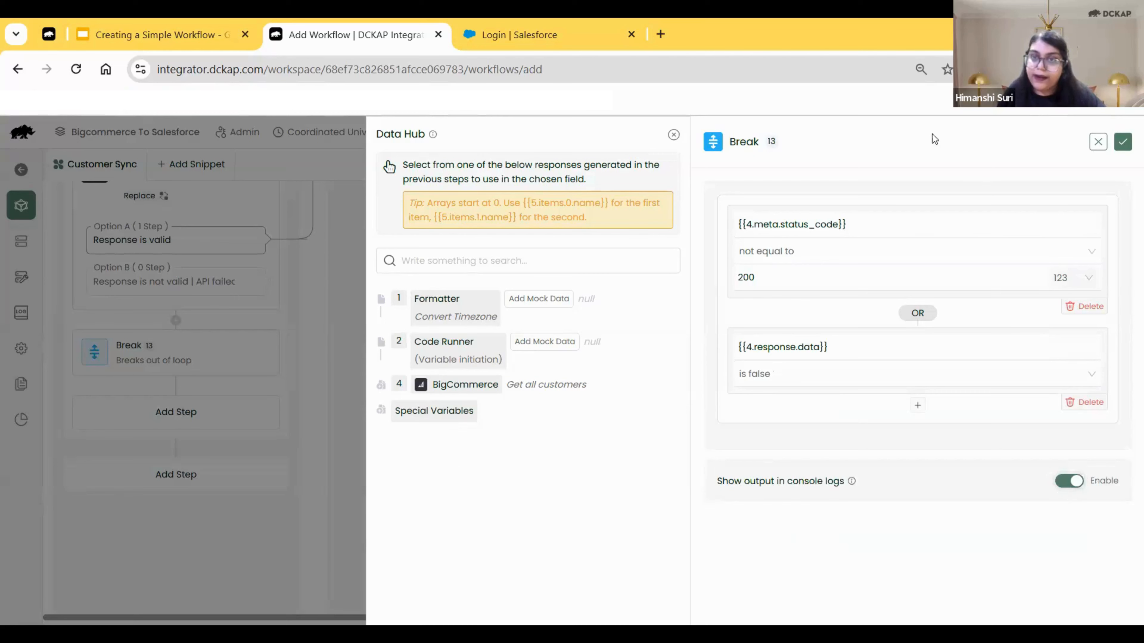
{"action": "left_click", "coordinate": [1123, 142]}
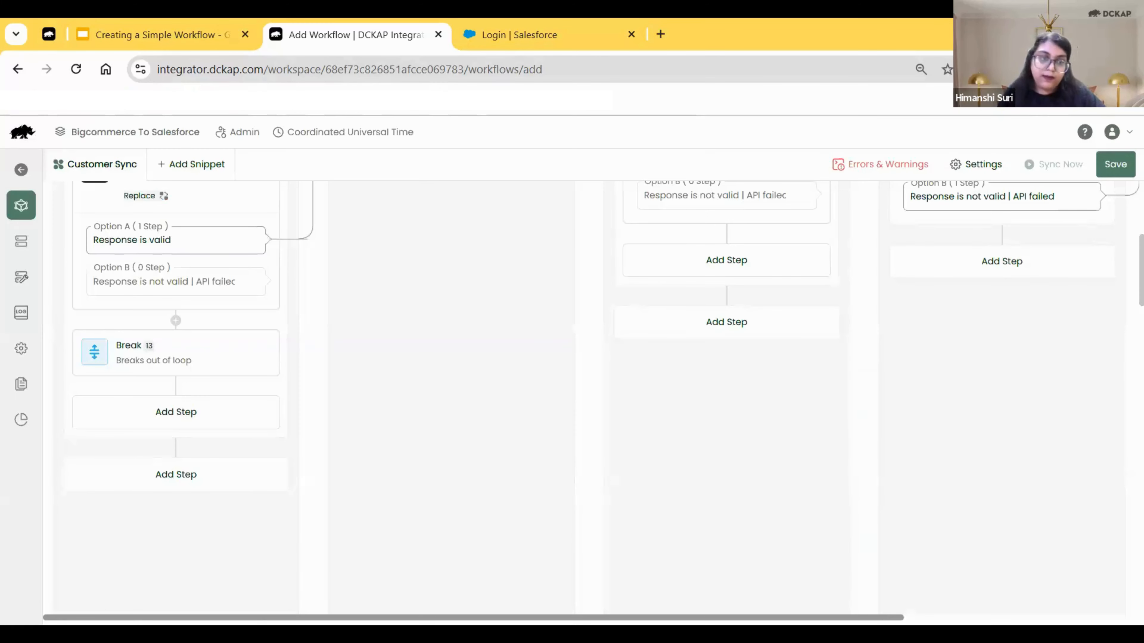
Review the Detail Logger settings in both the failure and success branches of the Salesforce Create a Lead step
{"action": "scroll", "coordinate": [254, 619], "scroll_direction": "right", "scroll_amount": 5}
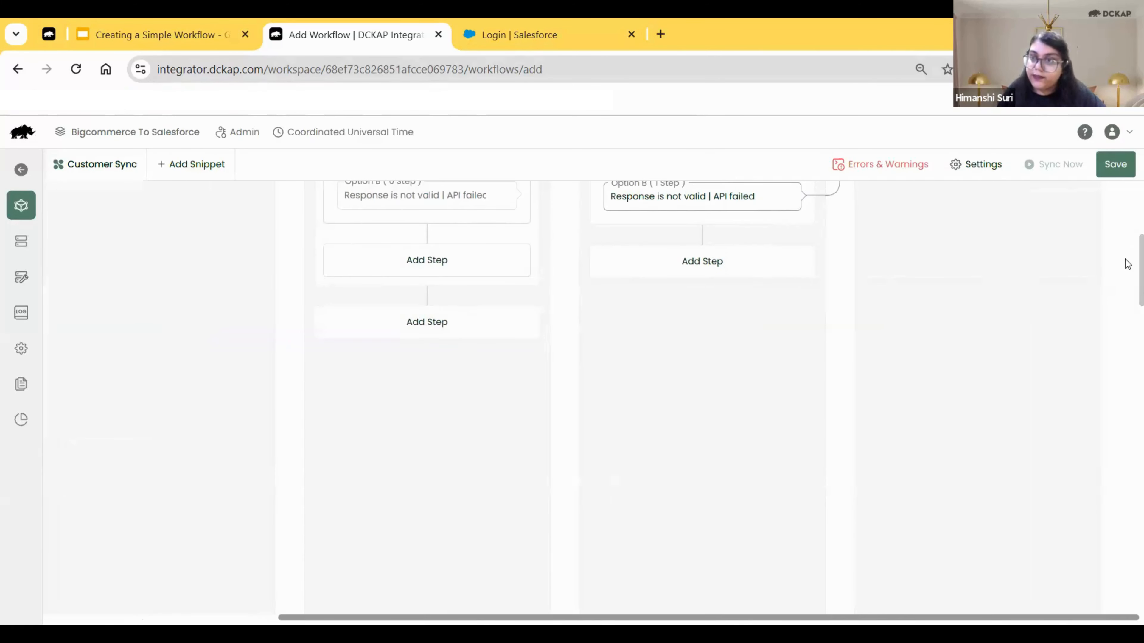
{"action": "scroll", "coordinate": [1127, 201], "scroll_direction": "up", "scroll_amount": 5}
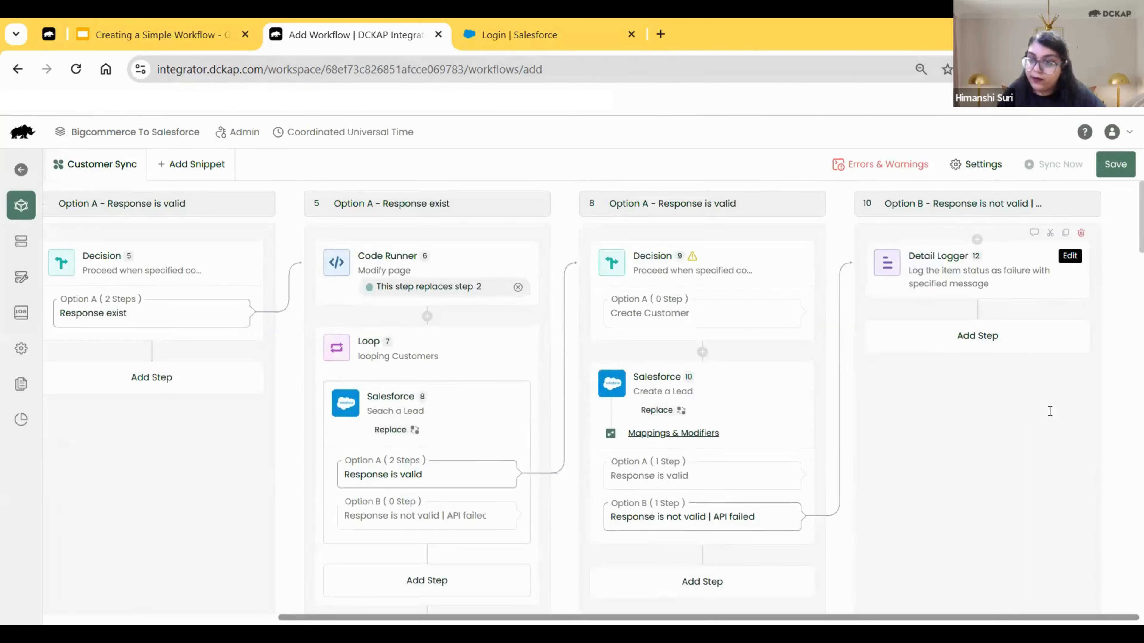
{"action": "left_click", "coordinate": [1070, 256]}
{"action": "left_click", "coordinate": [1119, 149]}
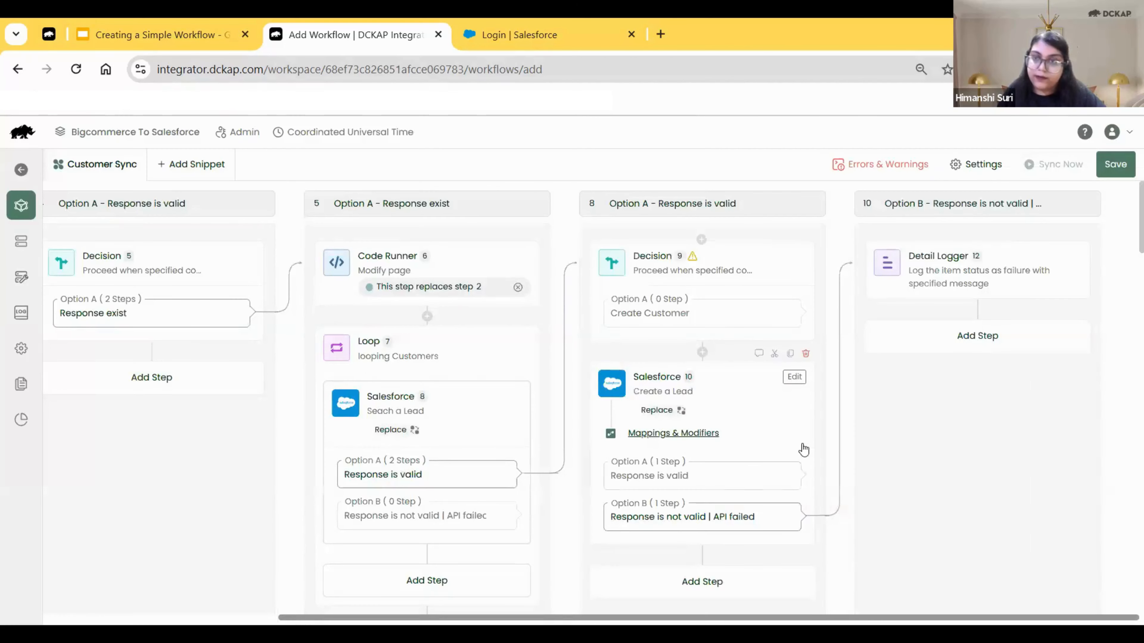
{"action": "left_click", "coordinate": [1070, 256]}
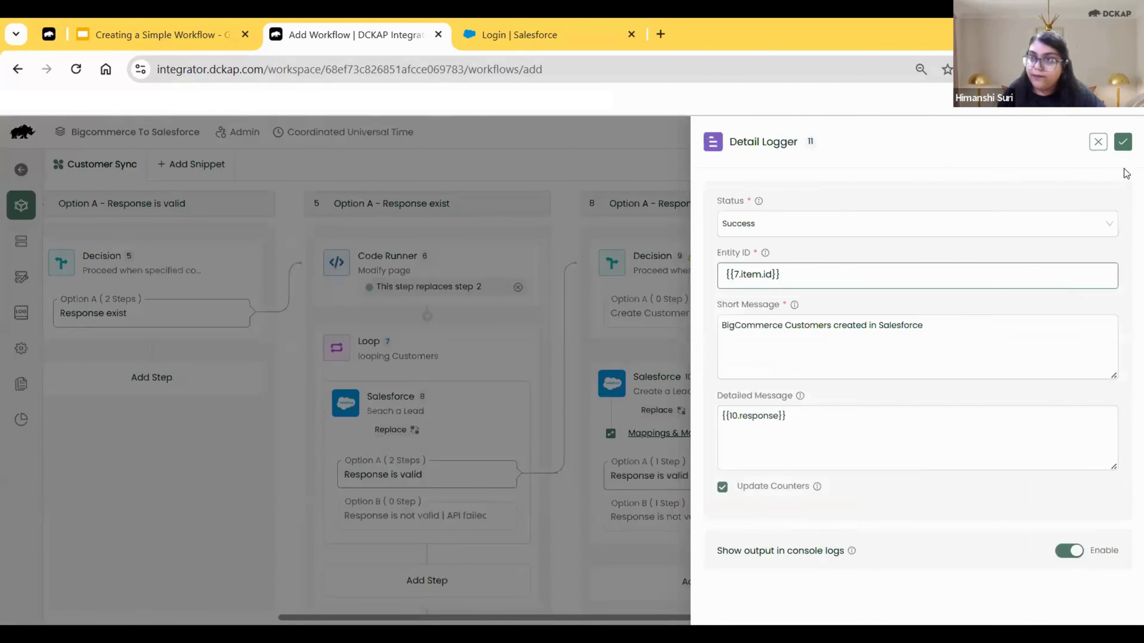
{"action": "left_click", "coordinate": [1098, 142]}
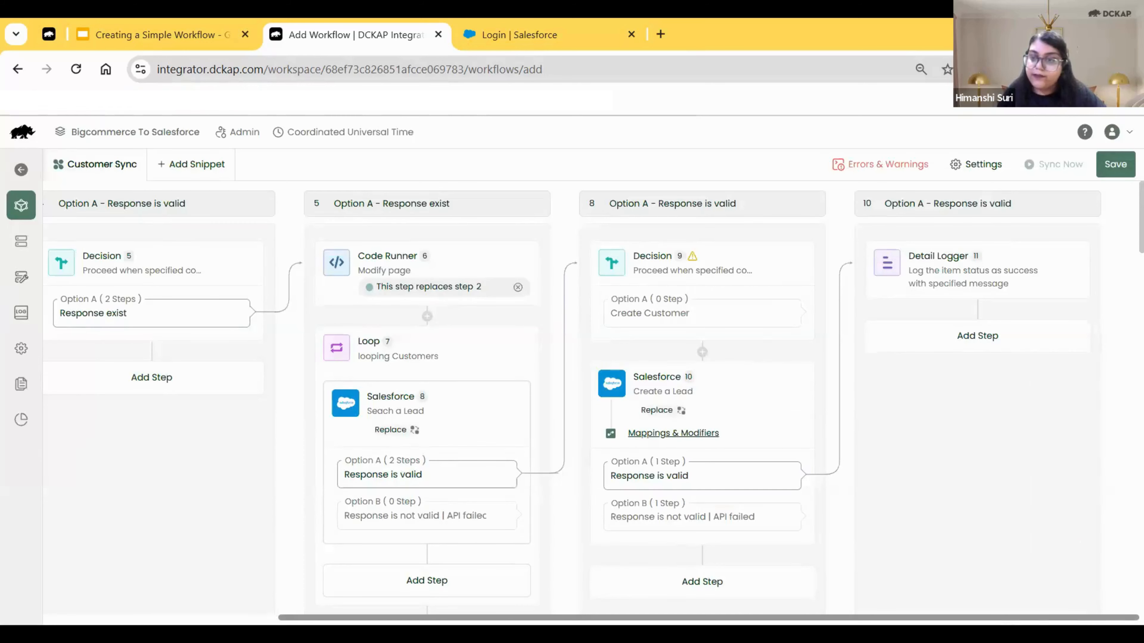
{"action": "mouse_move", "coordinate": [1082, 619]}
{"action": "left_mouse_down"}
{"action": "mouse_move", "coordinate": [847, 618]}
{"action": "mouse_move", "coordinate": [1091, 604]}
{"action": "left_mouse_up"}
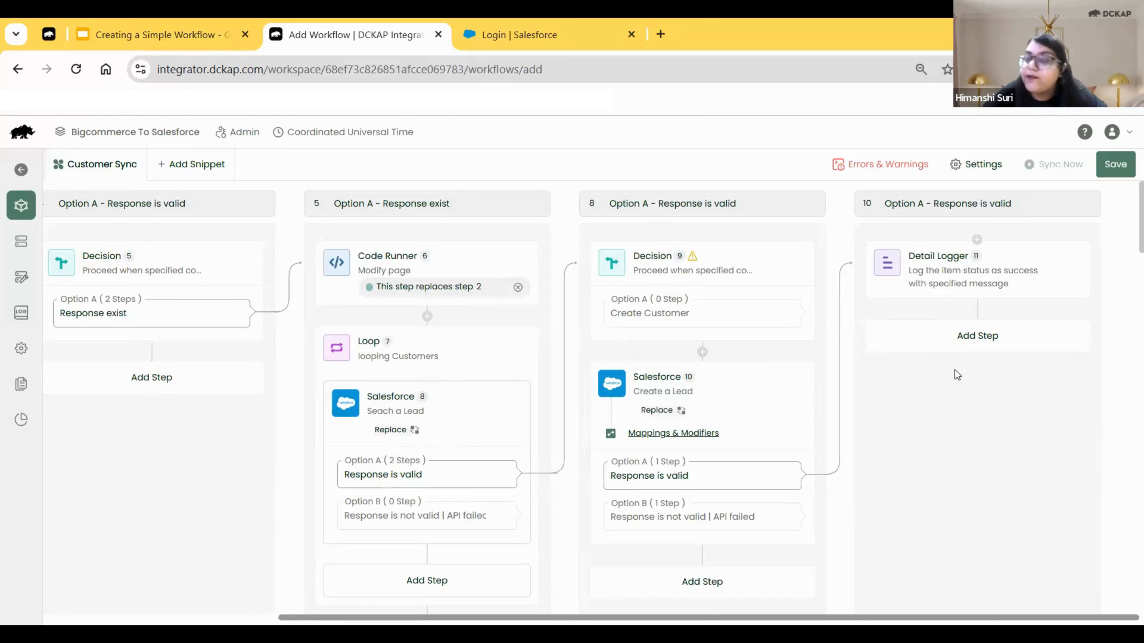
Save the Customer Sync workflow and run a sync of it
{"action": "left_click", "coordinate": [1115, 165]}
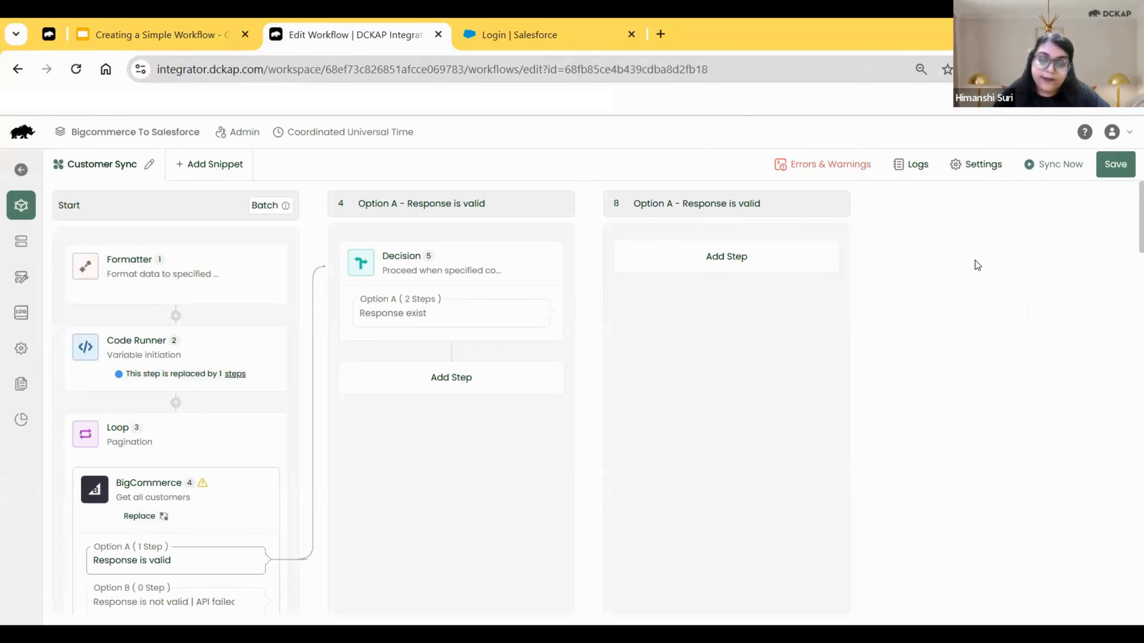
{"action": "left_click", "coordinate": [1055, 176]}
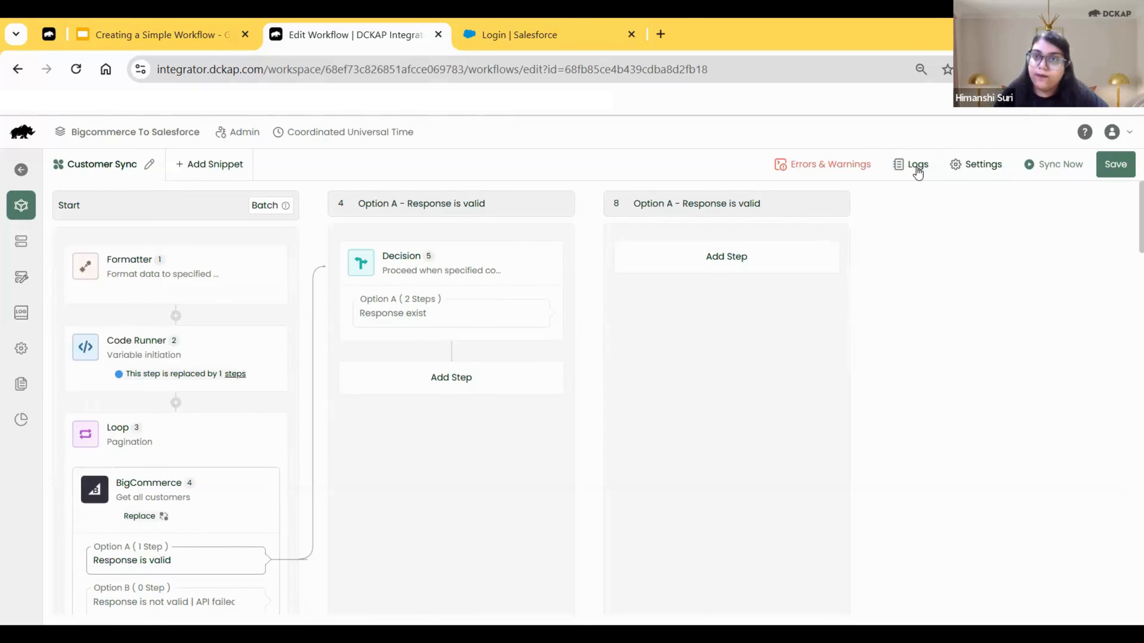
Open the Customer Sync run's console log and examine its entries through to the Break step and workflow end
{"action": "left_click", "coordinate": [917, 170]}
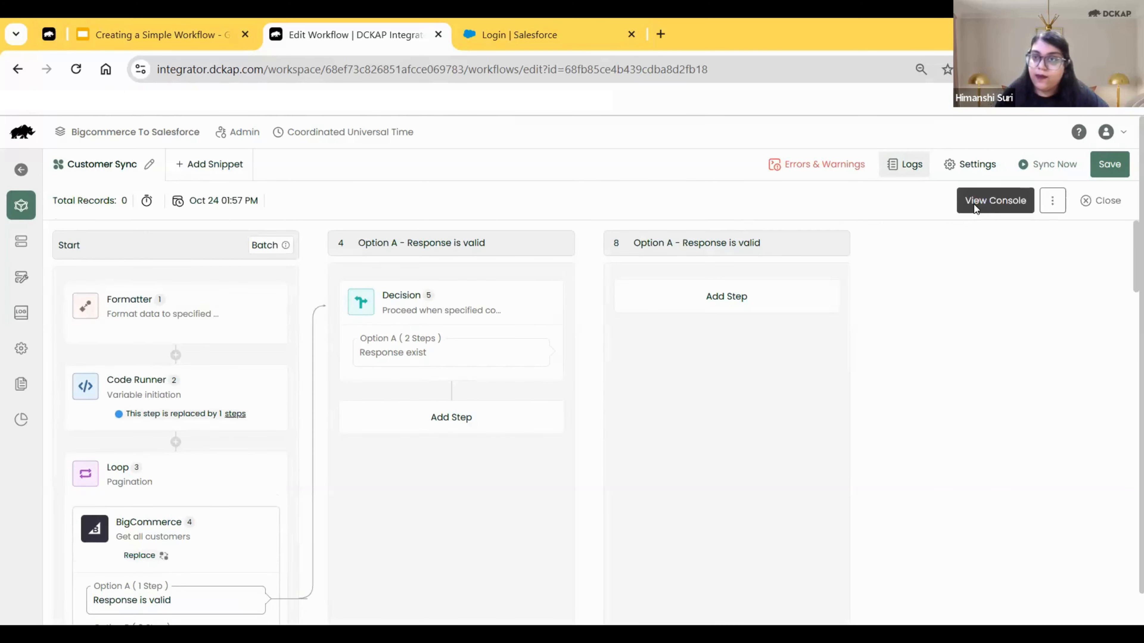
{"action": "left_click", "coordinate": [973, 204]}
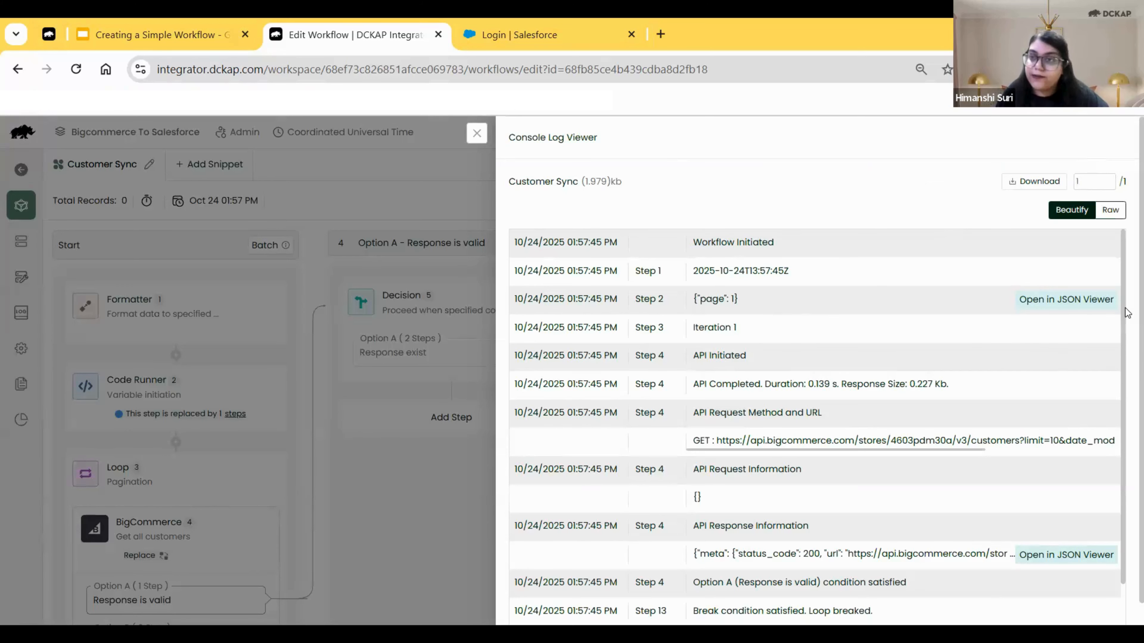
{"action": "scroll", "coordinate": [1127, 324], "scroll_direction": "down", "scroll_amount": 1}
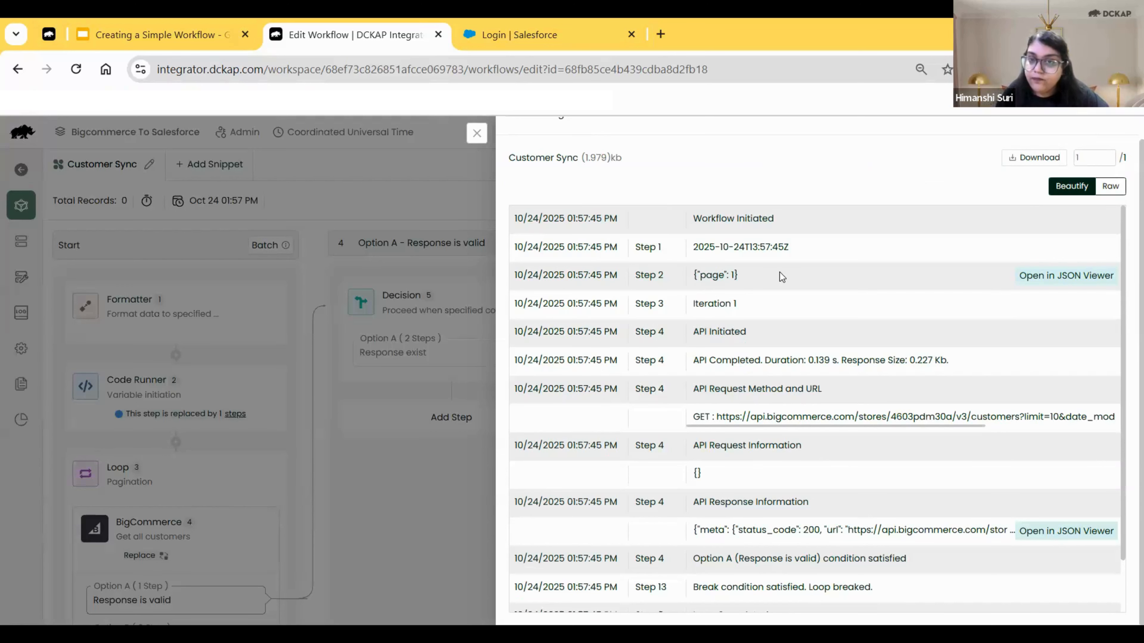
{"action": "scroll", "coordinate": [781, 276], "scroll_direction": "down", "scroll_amount": 3}
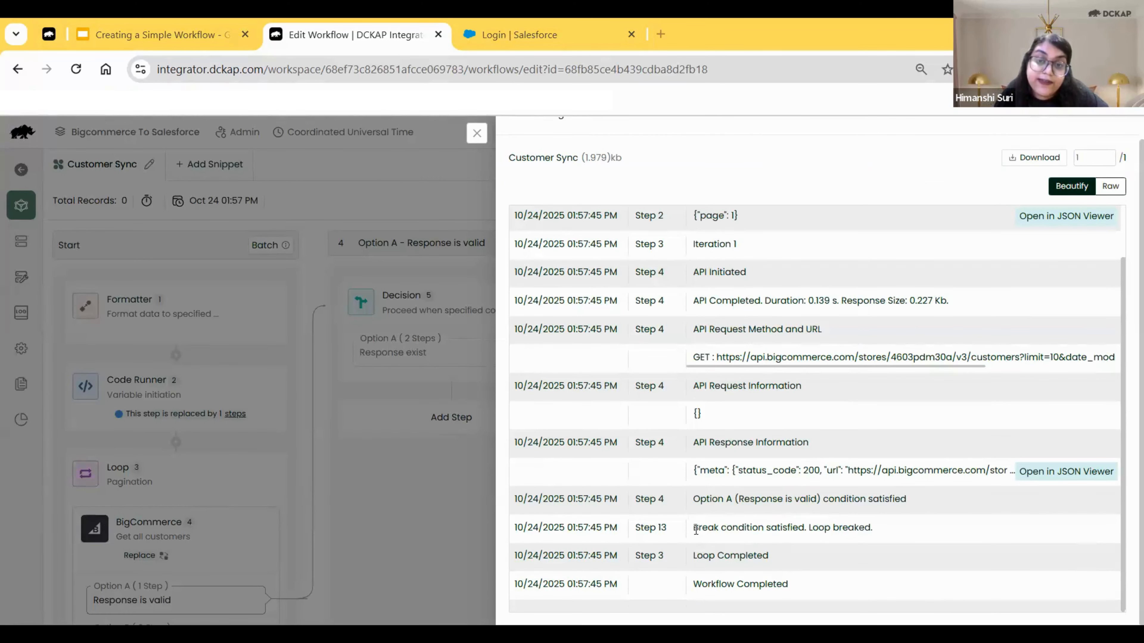
{"action": "left_click_drag", "start_coordinate": [821, 527], "coordinate": [892, 525]}
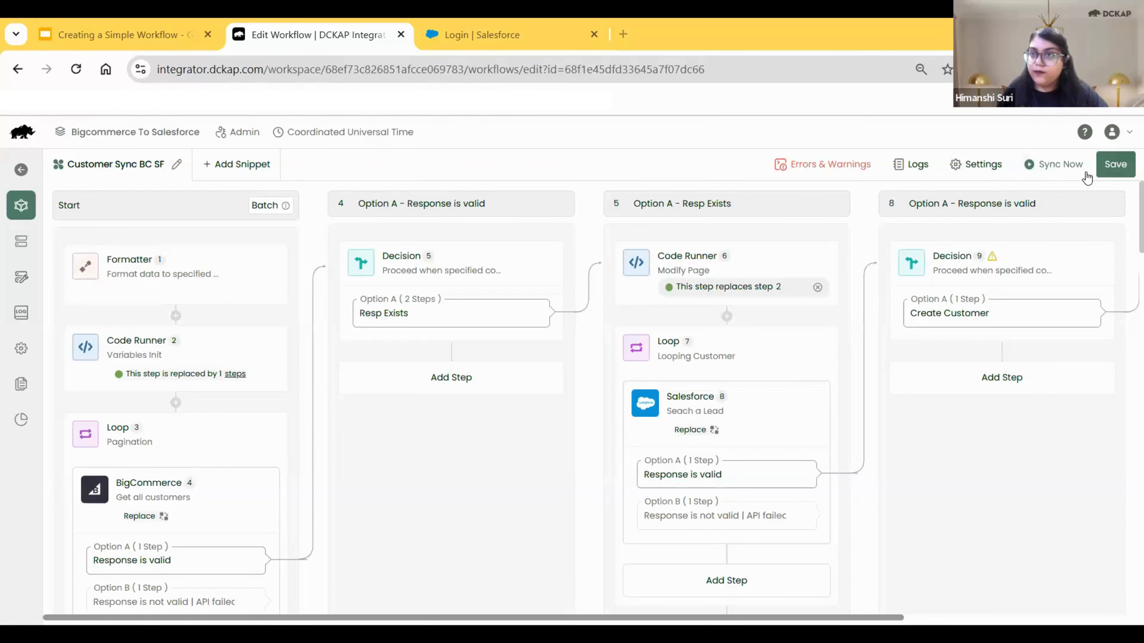
Save the existing Customer Sync BC SF workflow and start its sync
{"action": "left_click", "coordinate": [1110, 171]}
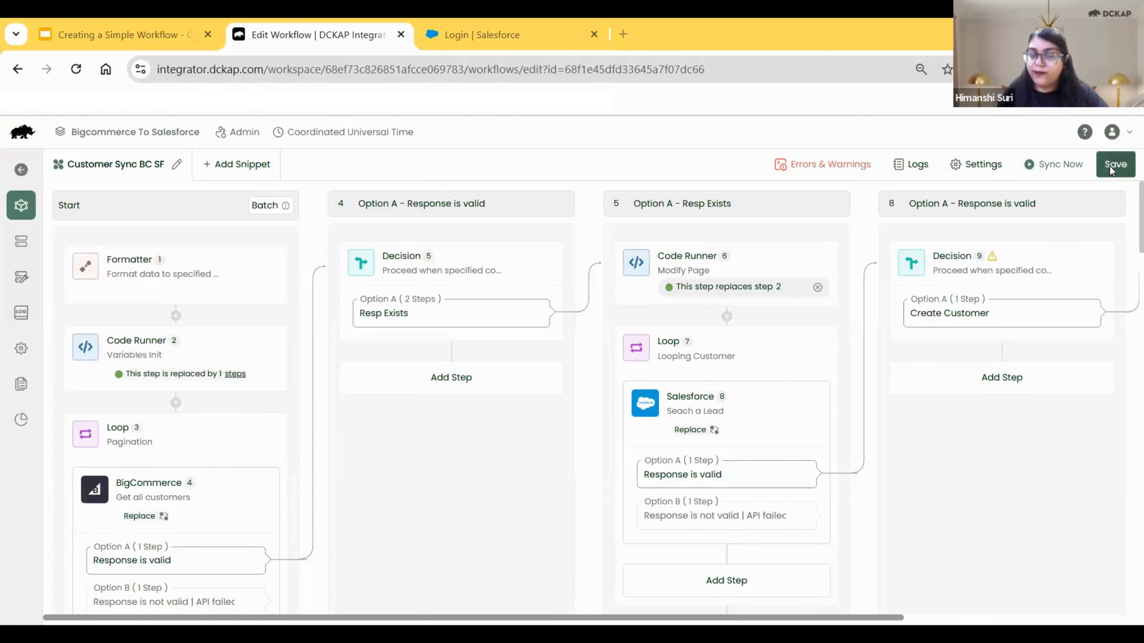
{"action": "left_click", "coordinate": [1059, 174]}
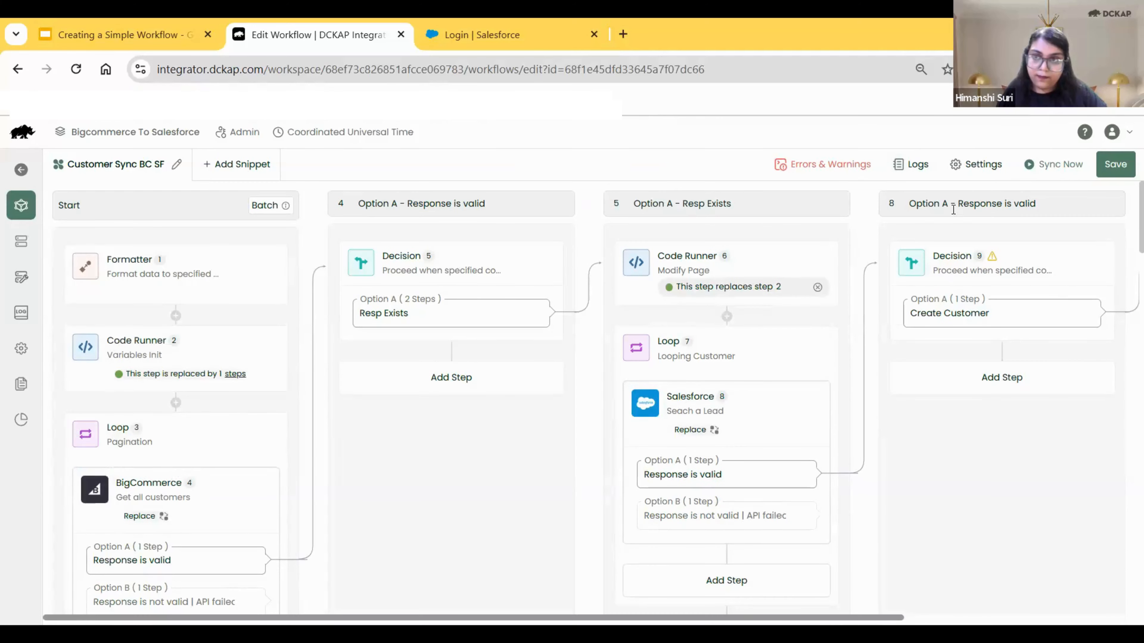
Open the Customer Sync BC SF run's console log and inspect step 4's API response in the JSON viewer
{"action": "left_click", "coordinate": [911, 164]}
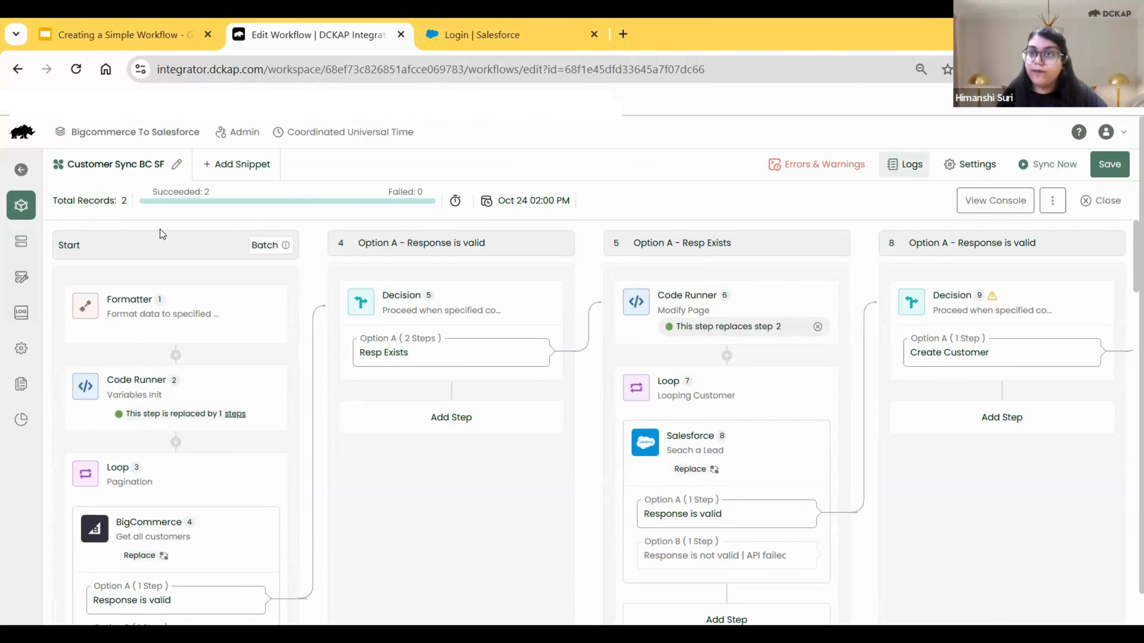
{"action": "left_click", "coordinate": [1002, 201]}
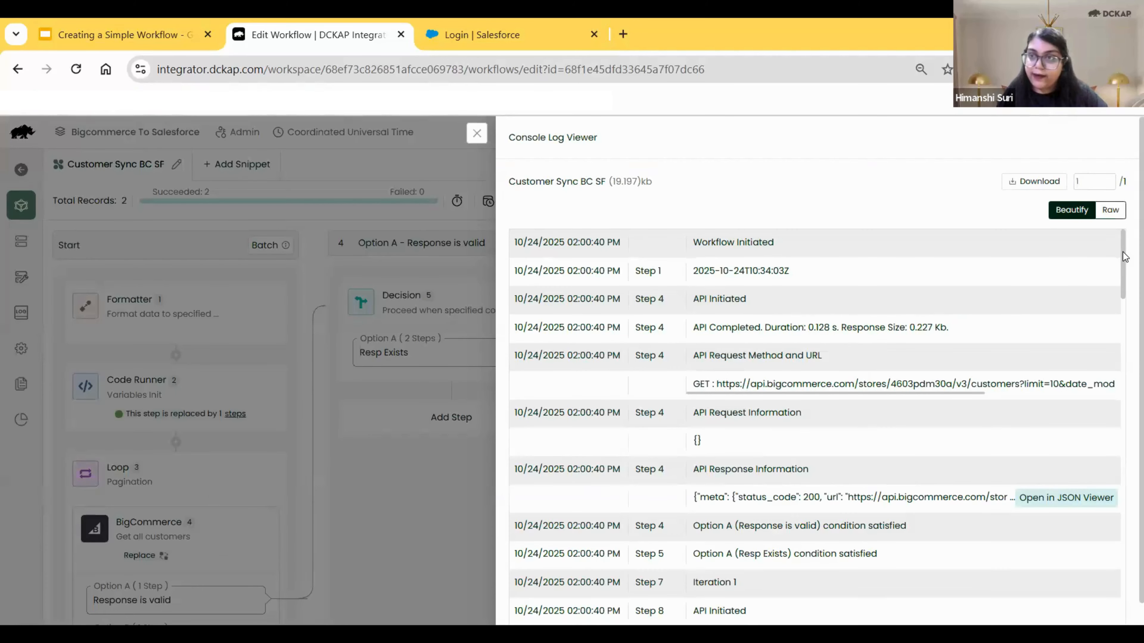
{"action": "left_click_drag", "start_coordinate": [1124, 256], "coordinate": [1121, 283]}
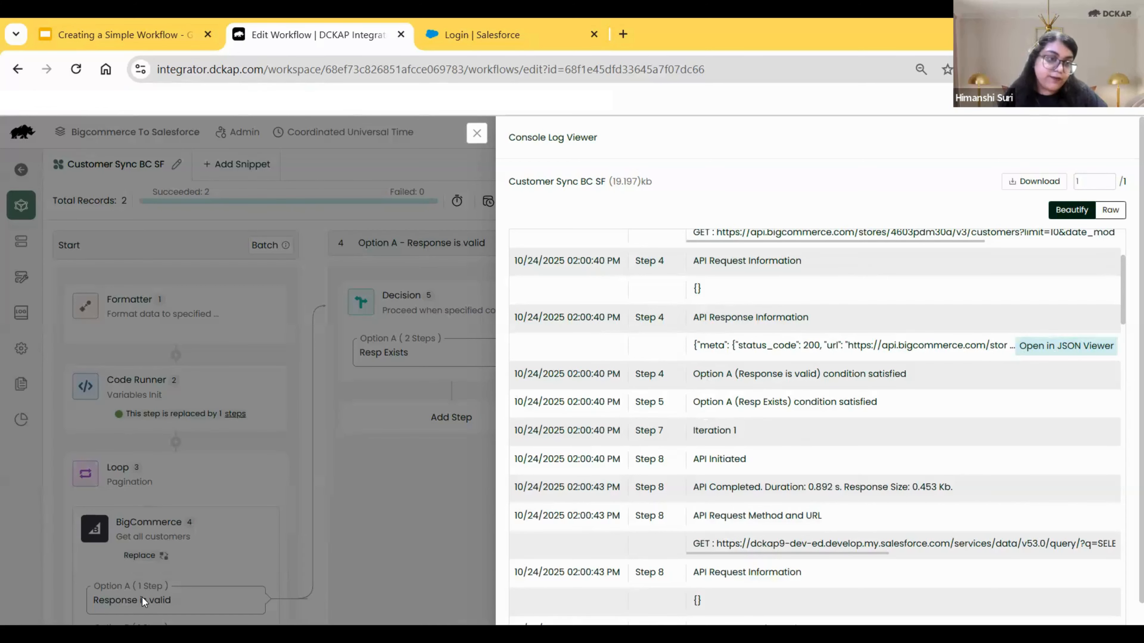
{"action": "left_click", "coordinate": [1041, 346]}
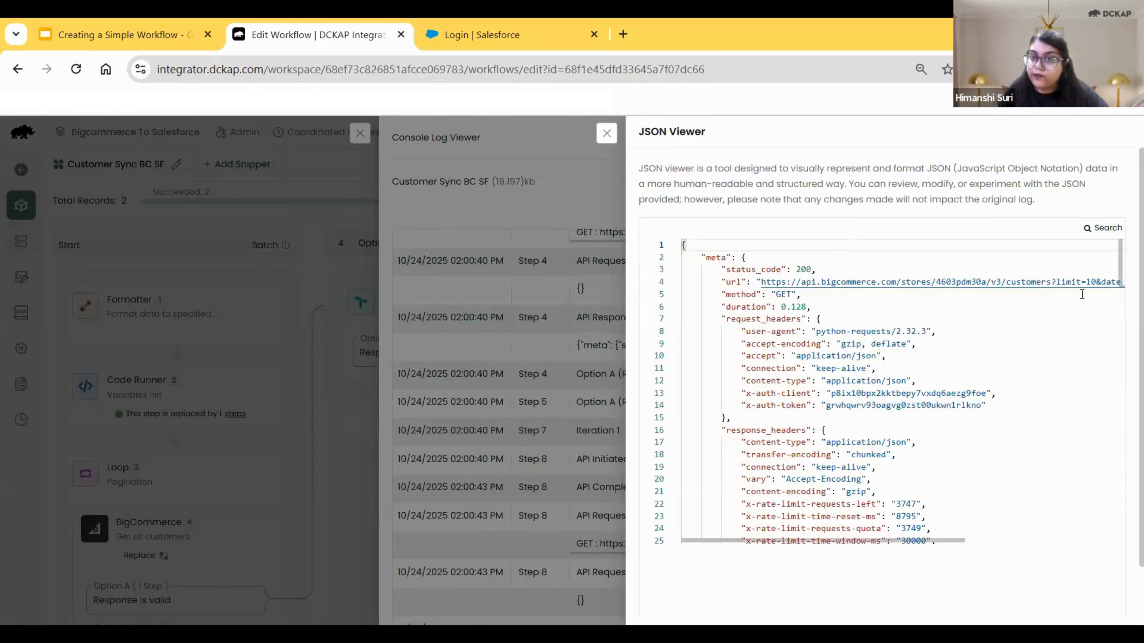
Close the step 4 response and open step 10's API request information from the console log in the JSON viewer
{"action": "left_click_drag", "start_coordinate": [1121, 347], "coordinate": [924, 239]}
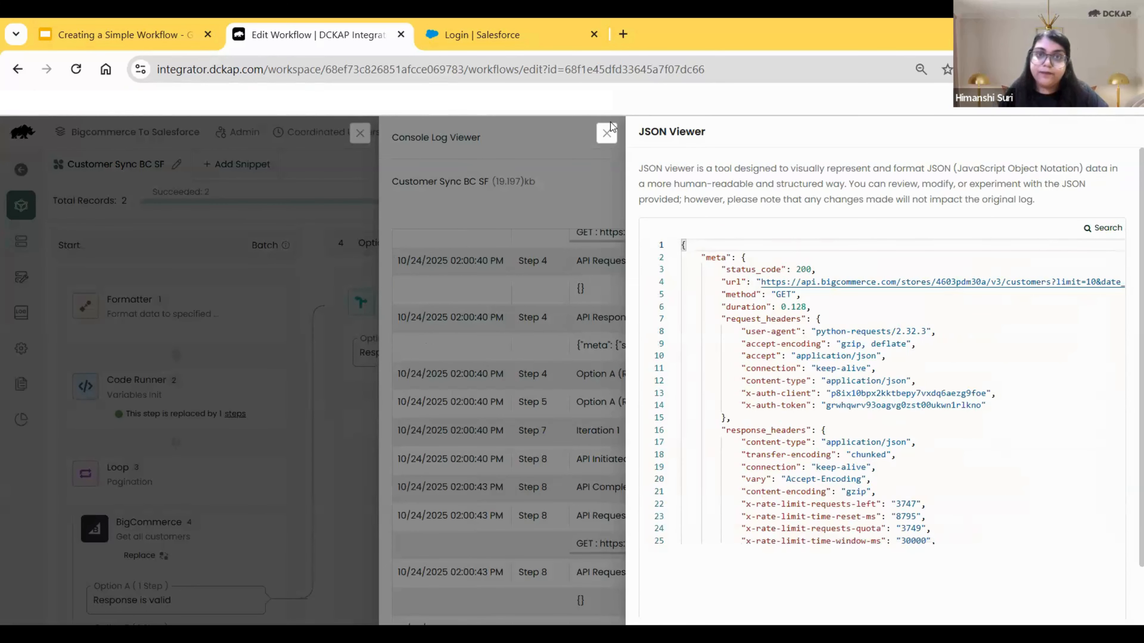
{"action": "left_click", "coordinate": [607, 132]}
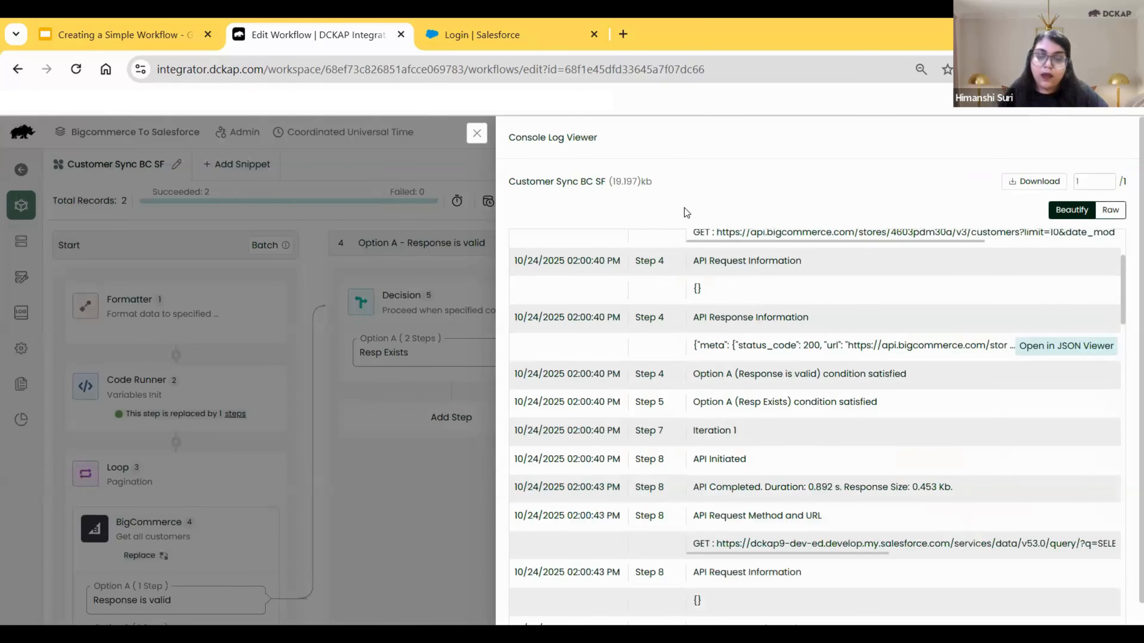
{"action": "left_click_drag", "start_coordinate": [1123, 318], "coordinate": [1126, 388]}
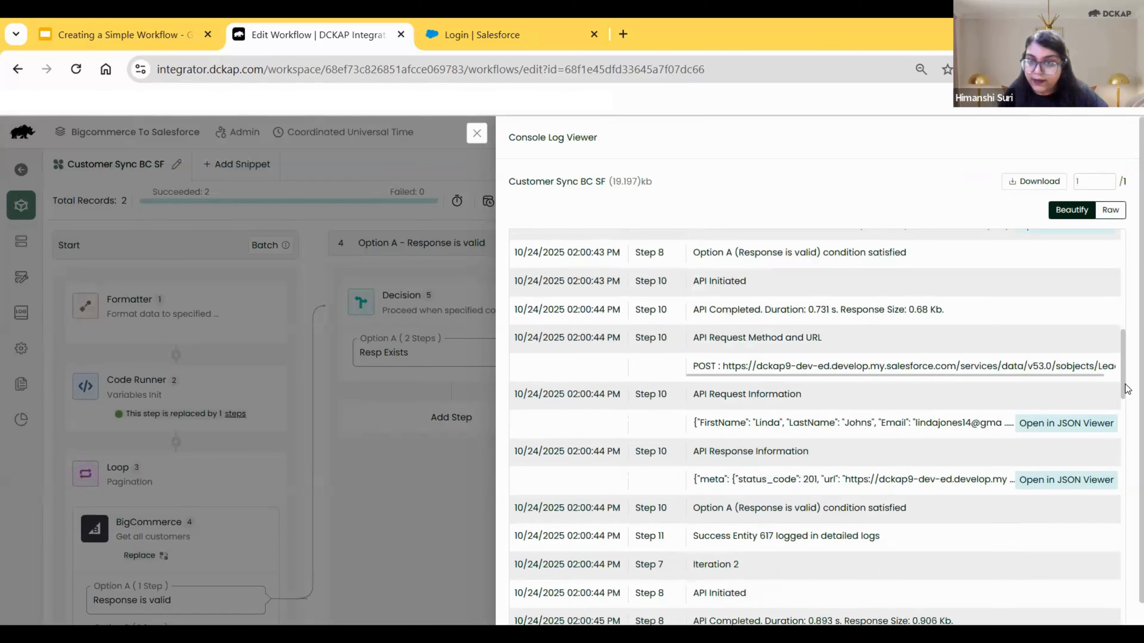
{"action": "left_click", "coordinate": [1079, 434]}
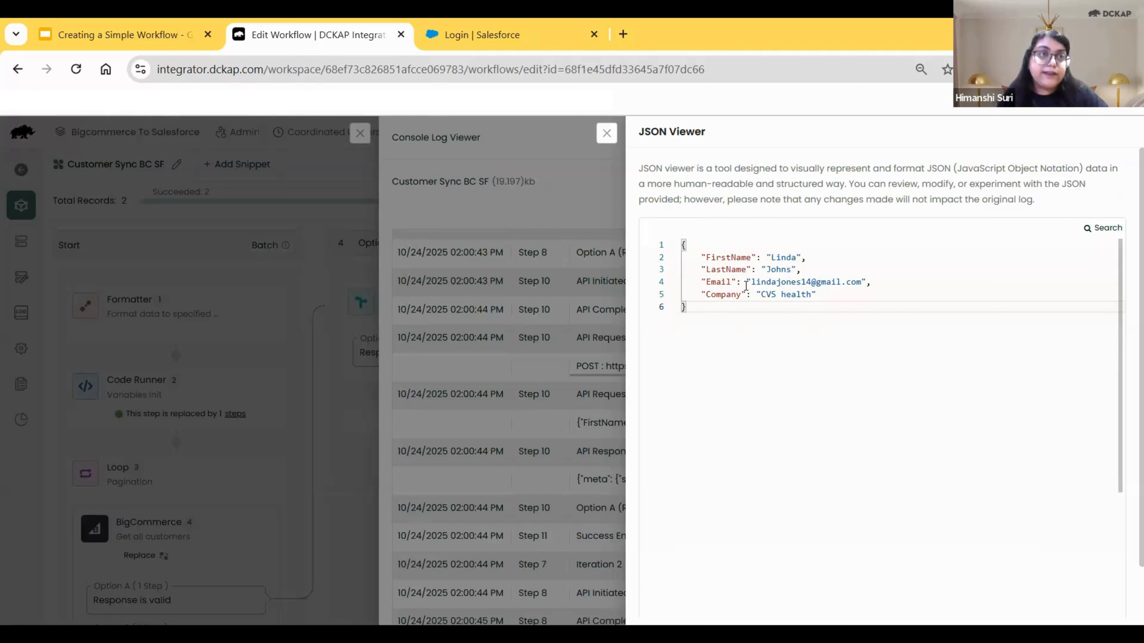
Switch to Salesforce and log back in with the account password
{"action": "left_click", "coordinate": [522, 35]}
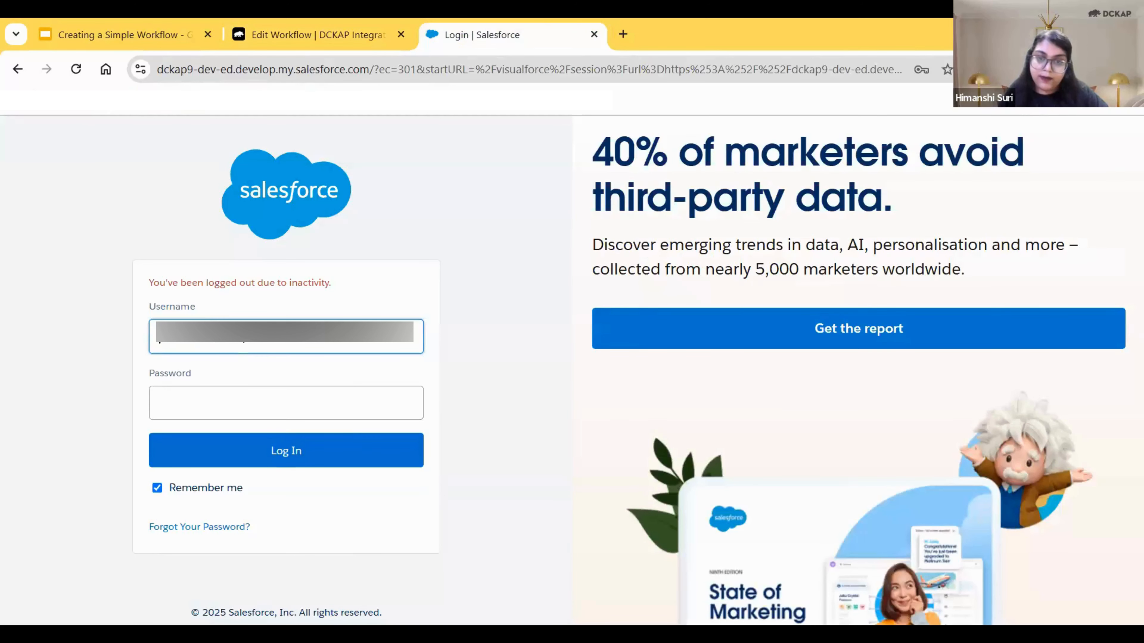
{"action": "key", "text": "Return"}
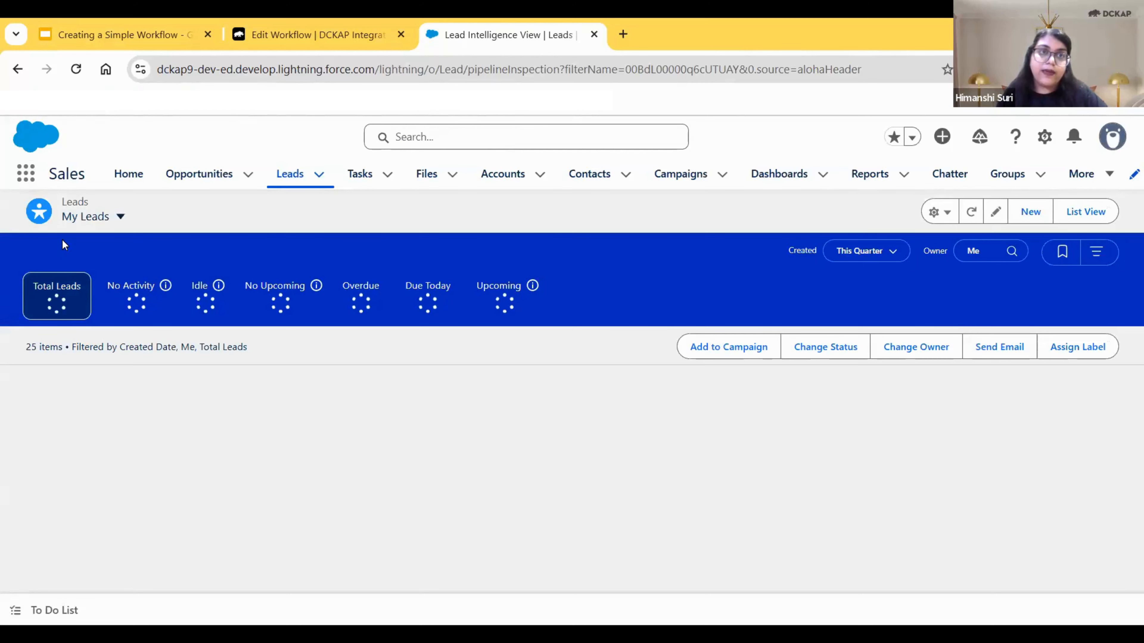
Copy the lead's email address from step 10's request data in DCKAP Integrator and search Salesforce for it
{"action": "left_click", "coordinate": [318, 28]}
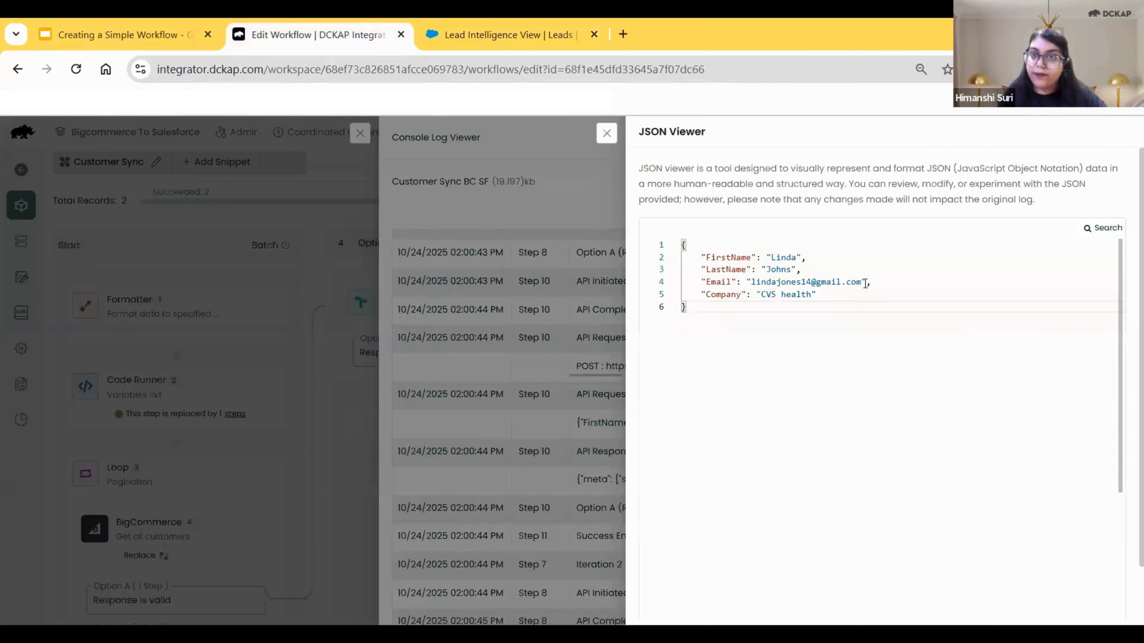
{"action": "left_click", "coordinate": [861, 281]}
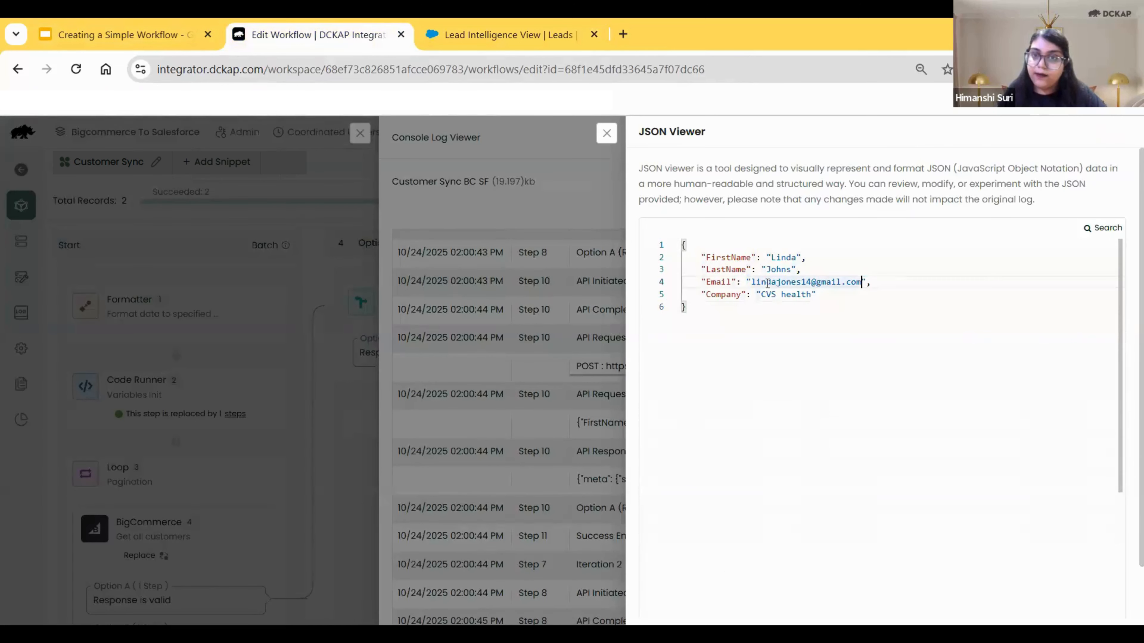
{"action": "left_click_drag", "start_coordinate": [861, 283], "coordinate": [753, 284]}
{"action": "key", "text": "ctrl+c"}
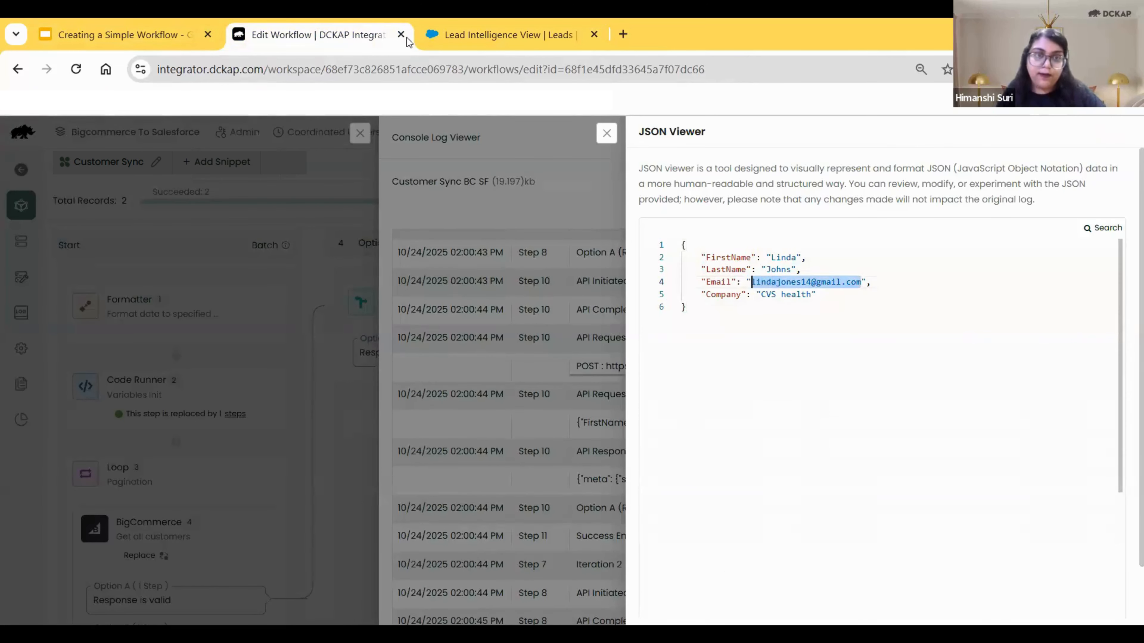
{"action": "left_click", "coordinate": [507, 34]}
{"action": "left_click", "coordinate": [471, 135]}
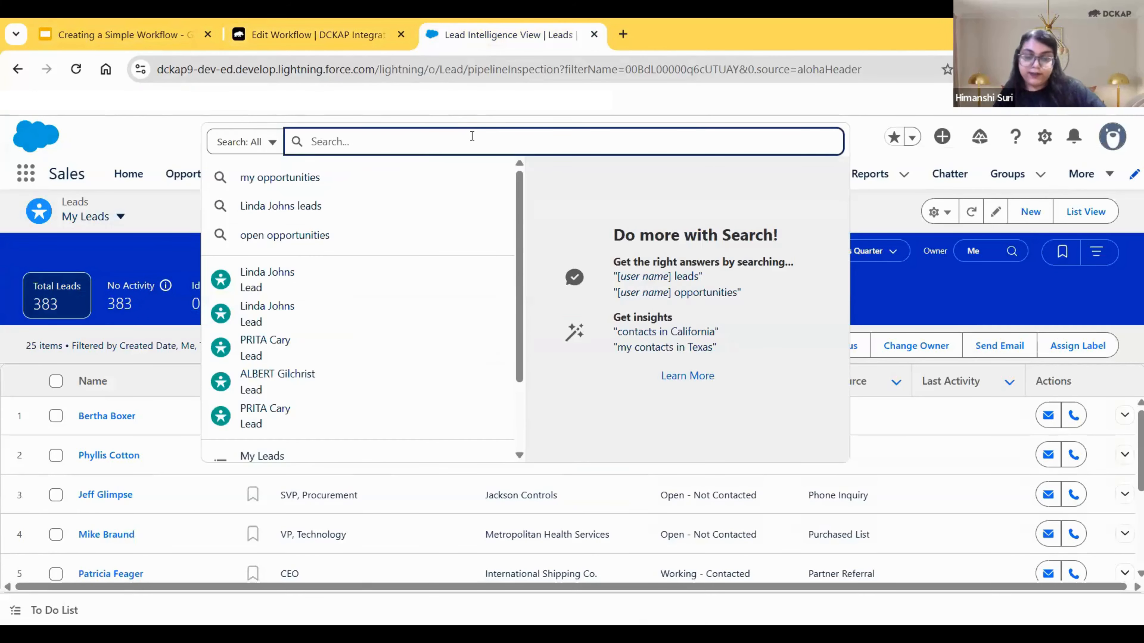
{"action": "key", "text": "ctrl+v"}
{"action": "key", "text": "Return"}
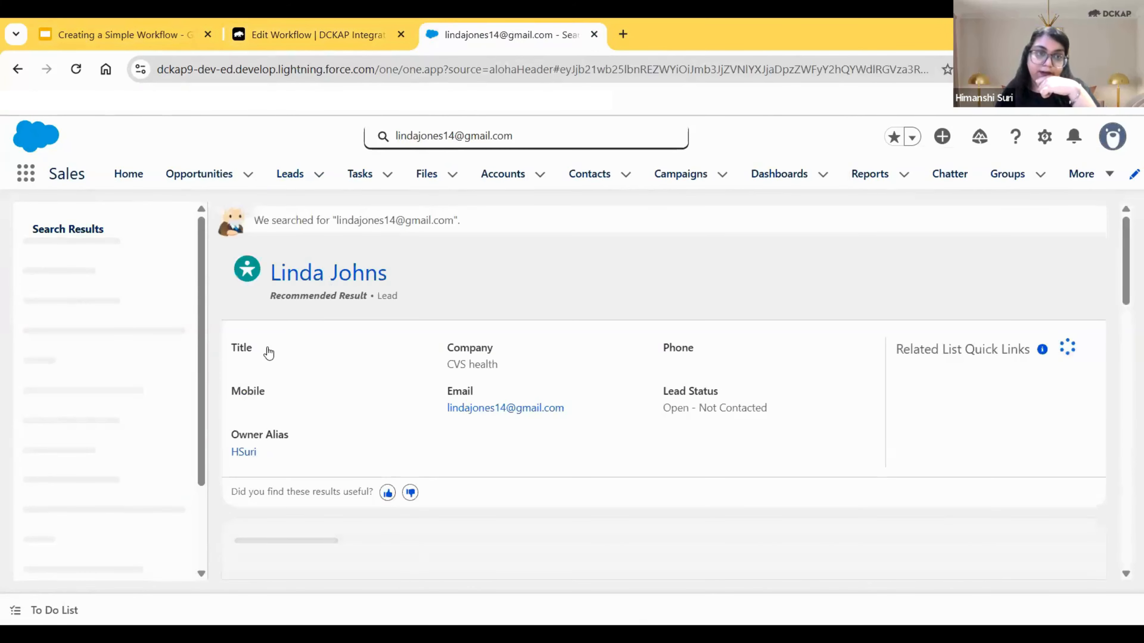